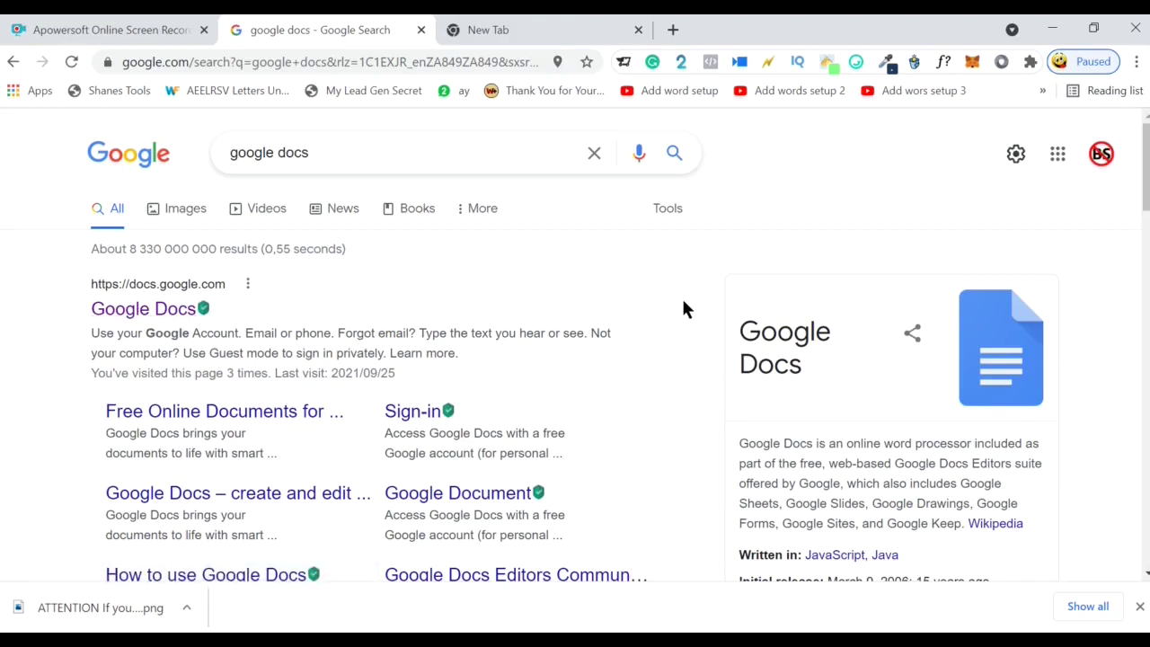
- Open Google Docs from the search results and create a blank document
left_click(159, 316)
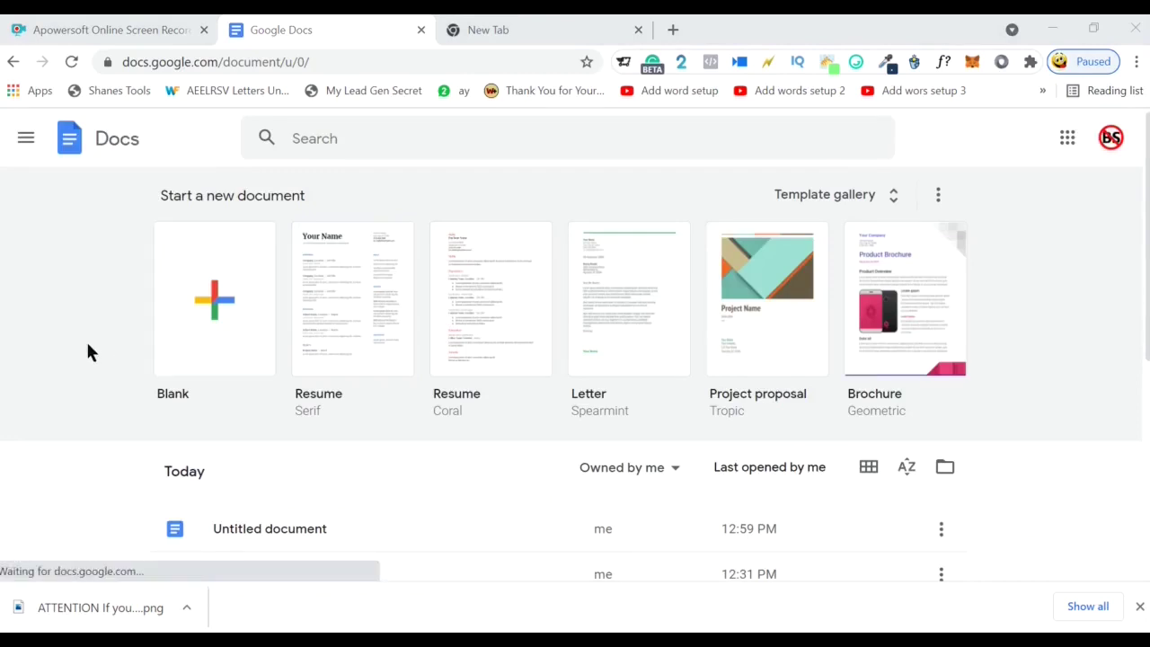
left_click(215, 309)
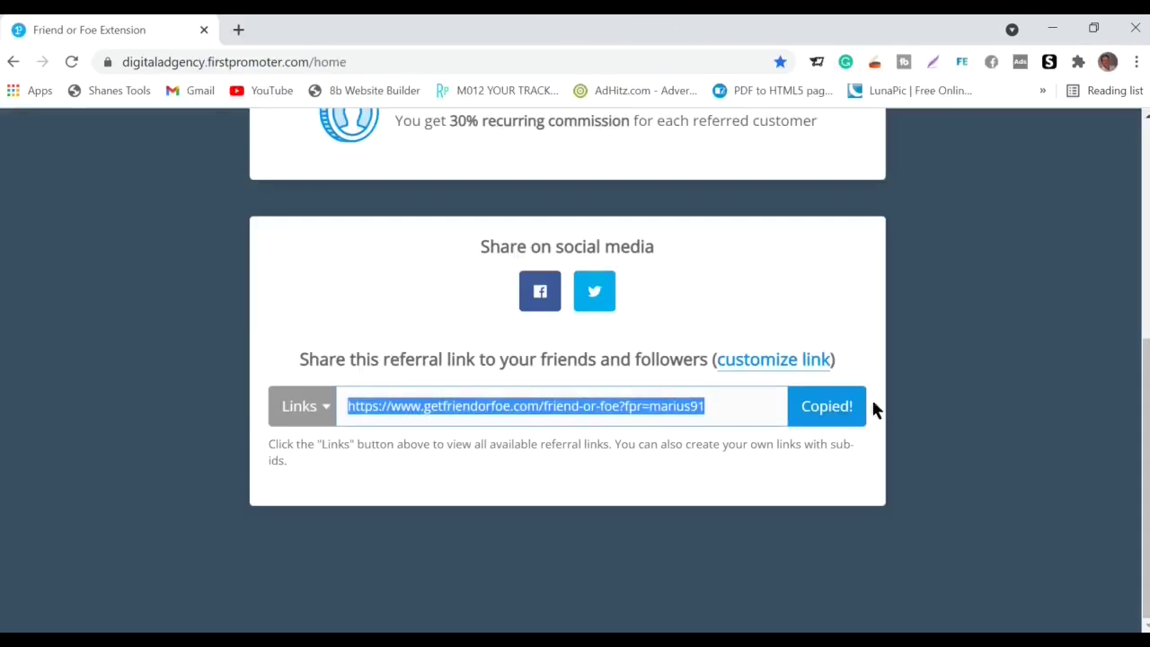
- Copy the Friend or Foe referral link from the affiliate dashboard and load it in the empty browser tab
right_click(666, 406)
left_click(733, 423)
key("alt+Tab")
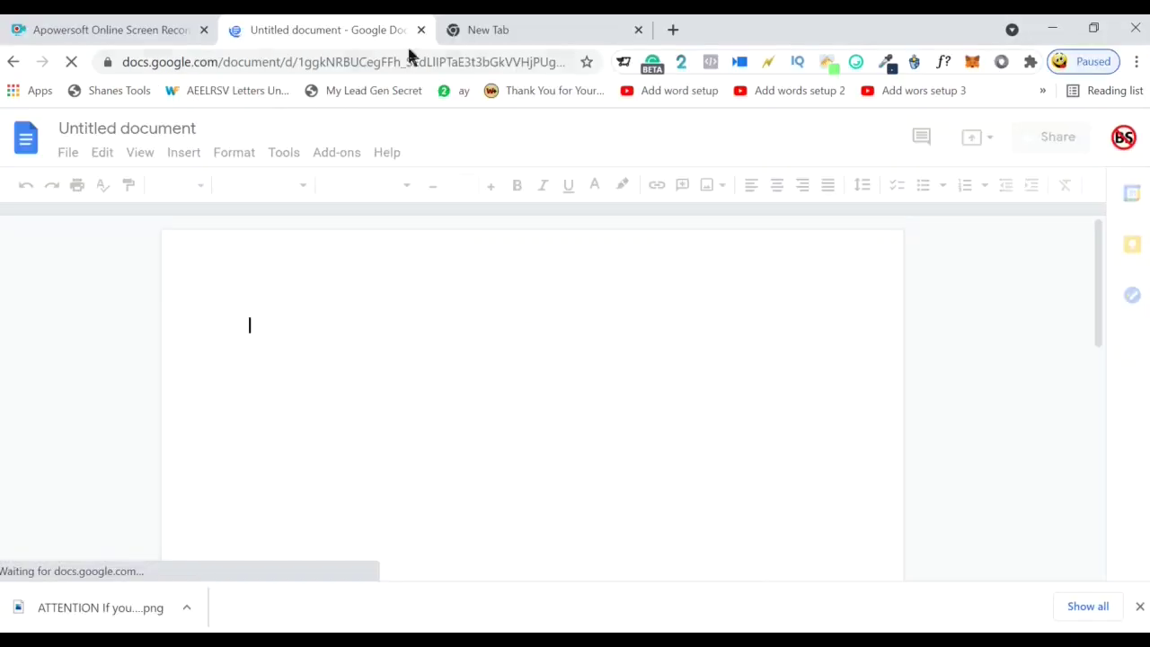
left_click(533, 40)
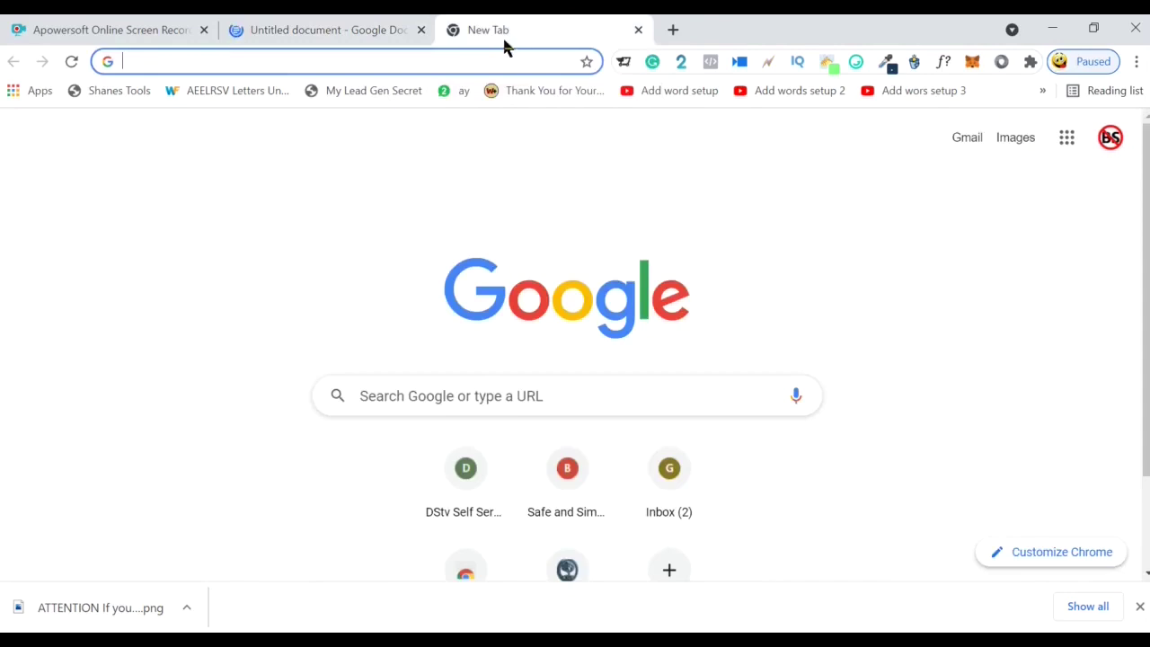
right_click(131, 63)
left_click(225, 205)
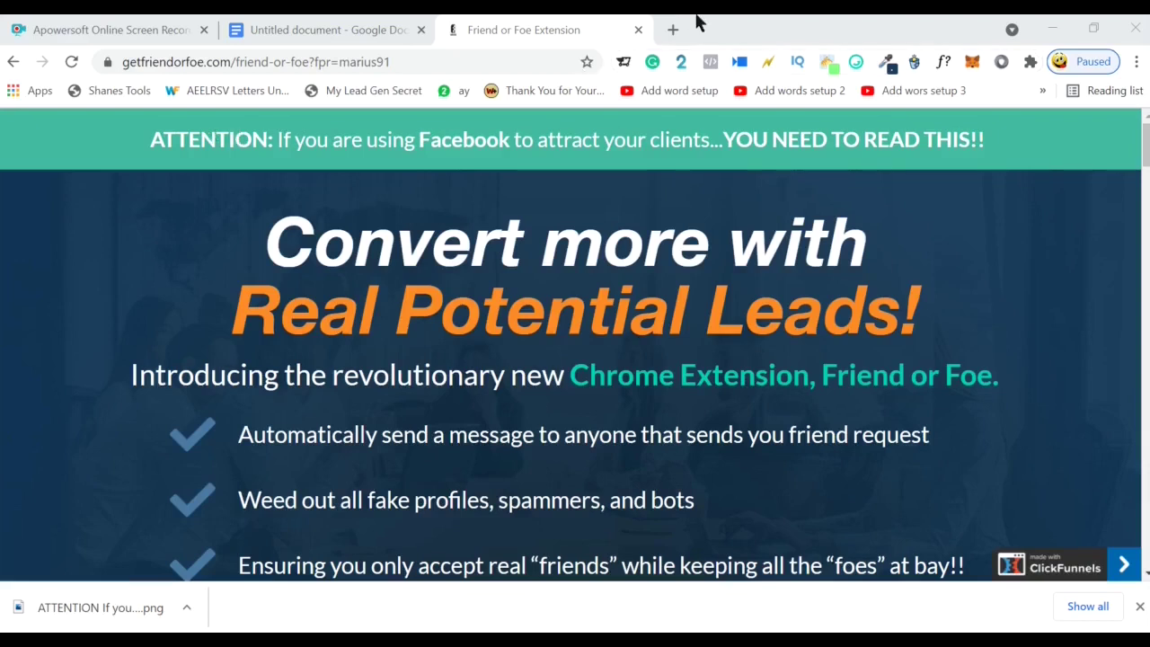
- Open canva.com in a new browser tab
left_click(673, 30)
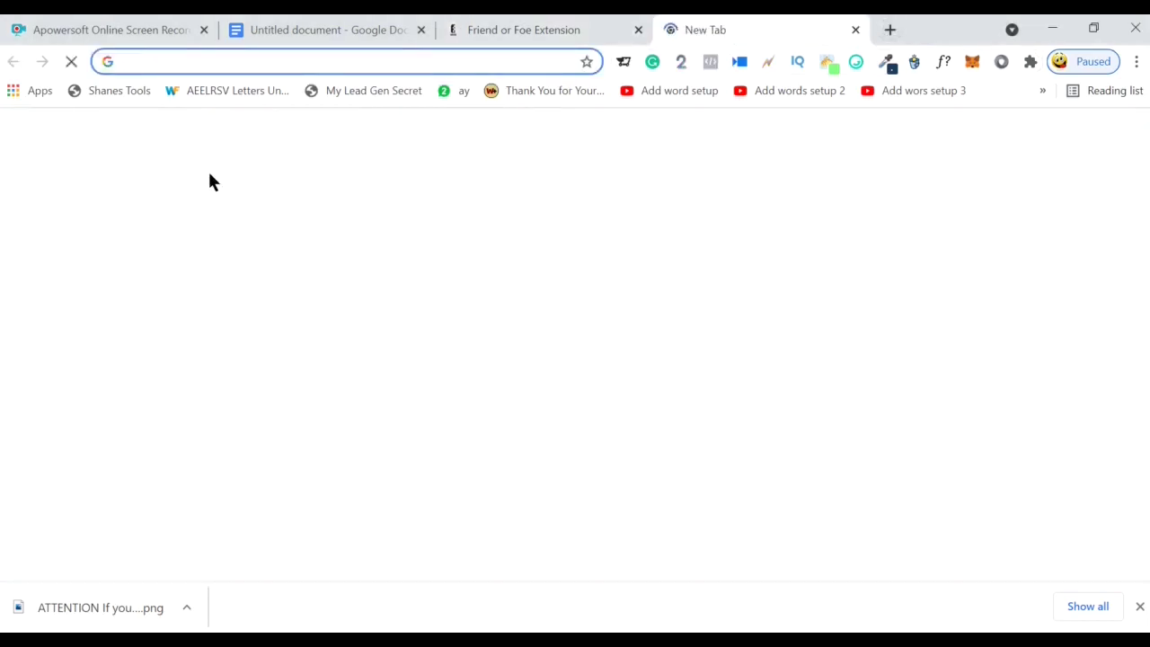
type("cana")
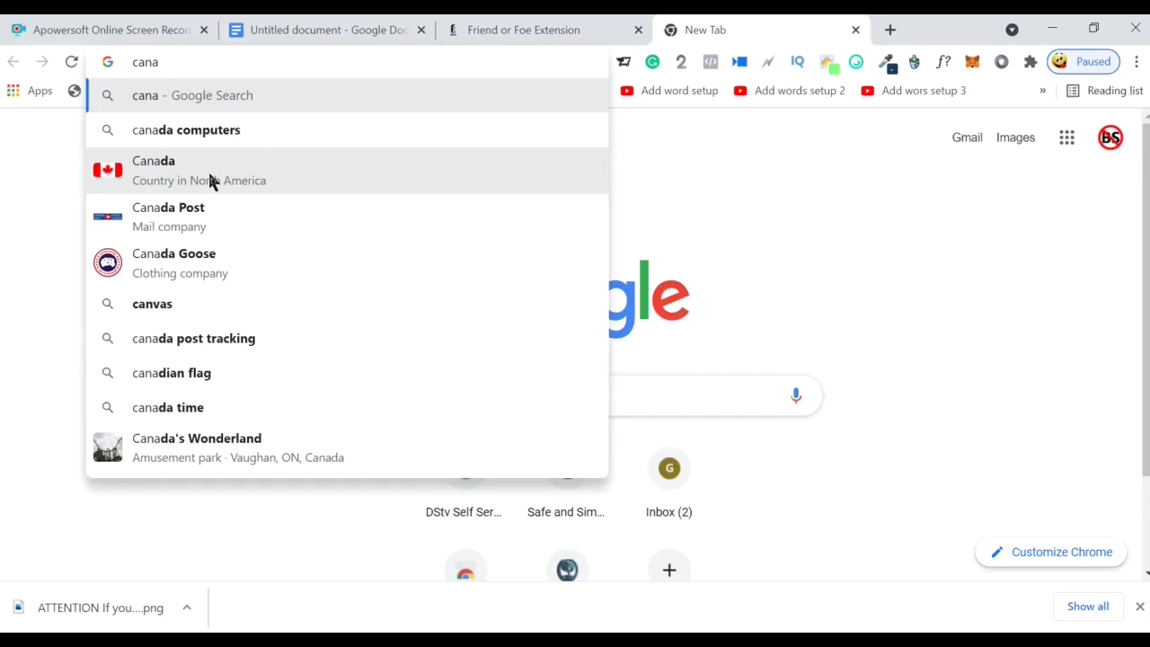
key("BackSpace")
type("v")
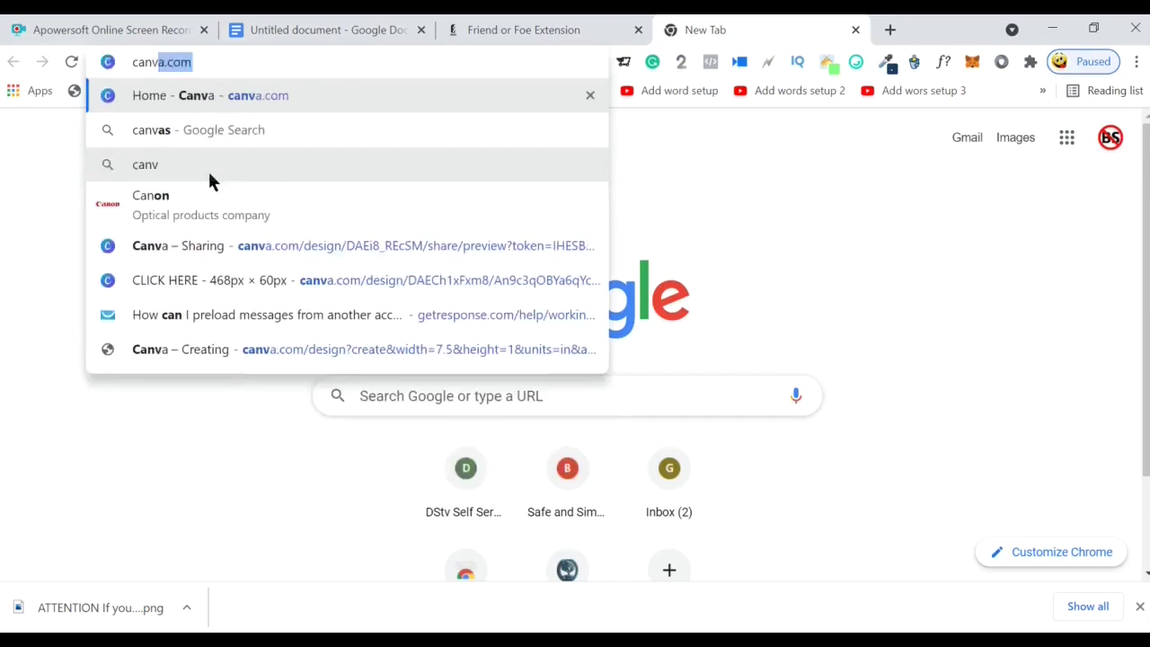
type("a")
key("Return")
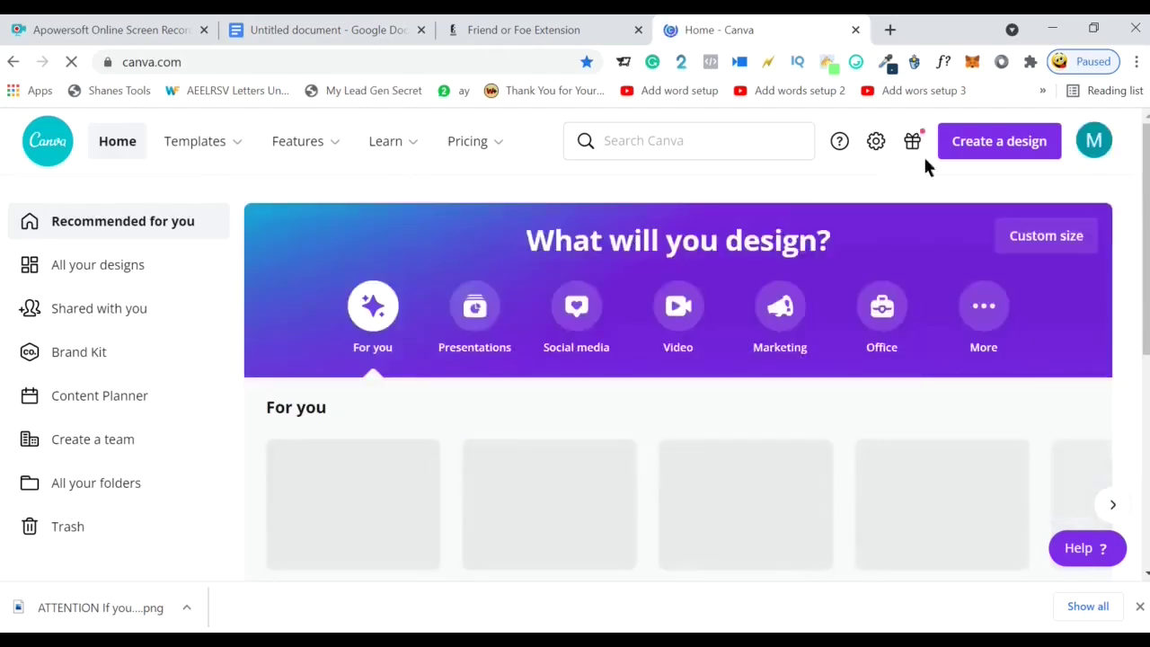
- Dismiss the browser's downloads bar and open the custom size form for a new Canva design
left_click(986, 151)
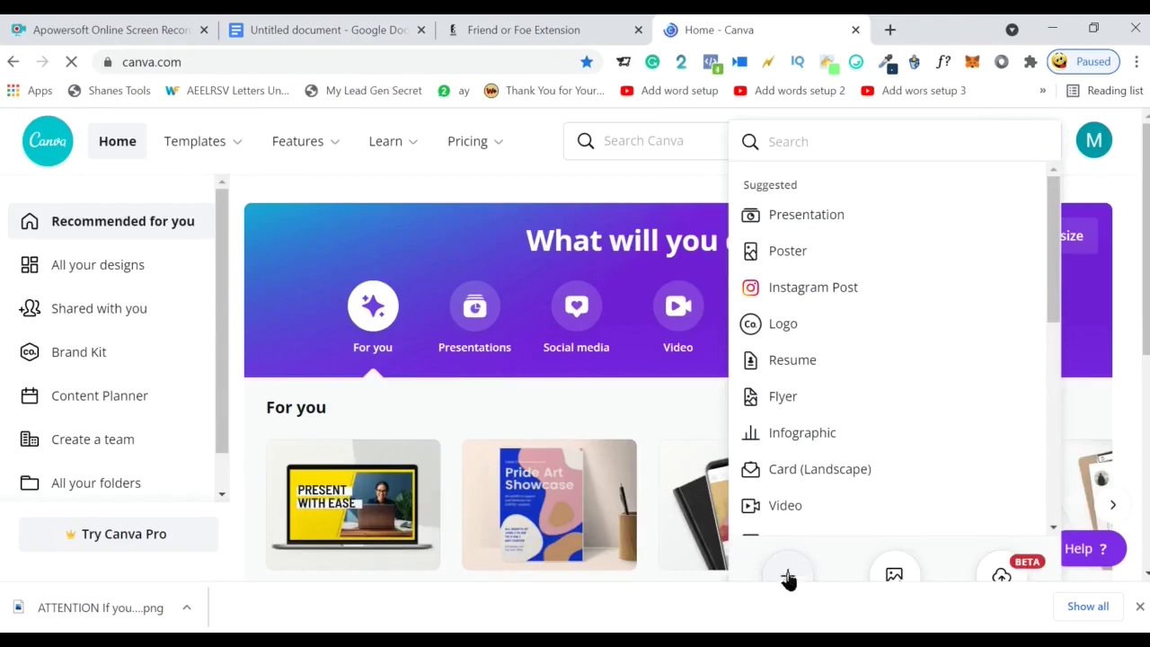
left_click(1139, 606)
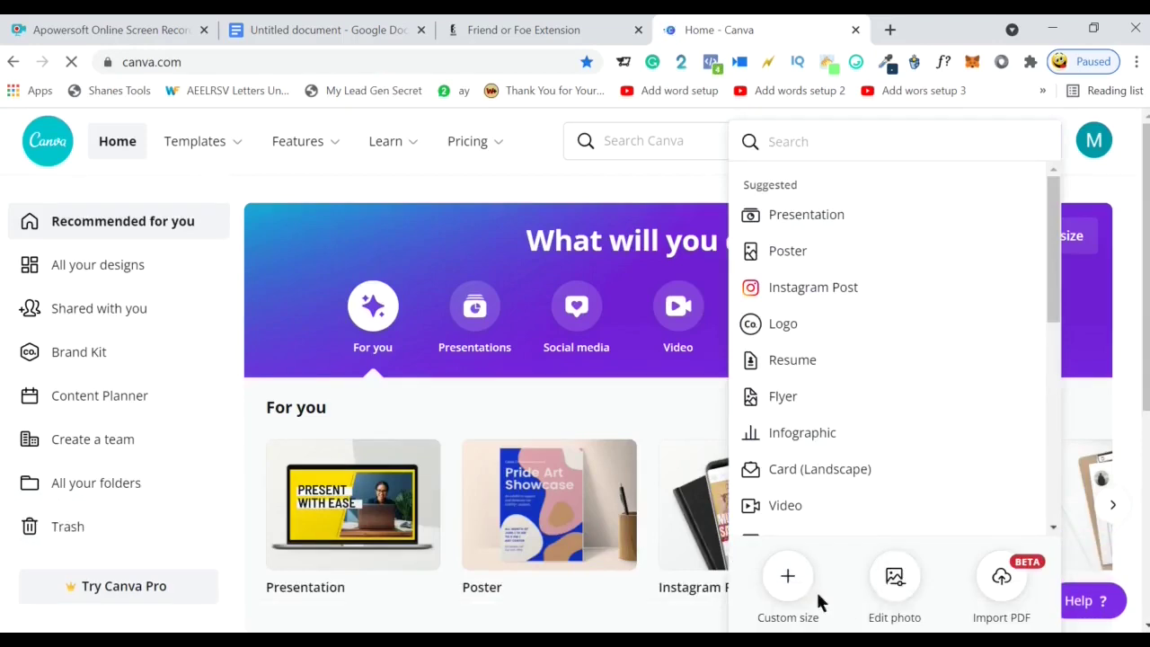
left_click(788, 583)
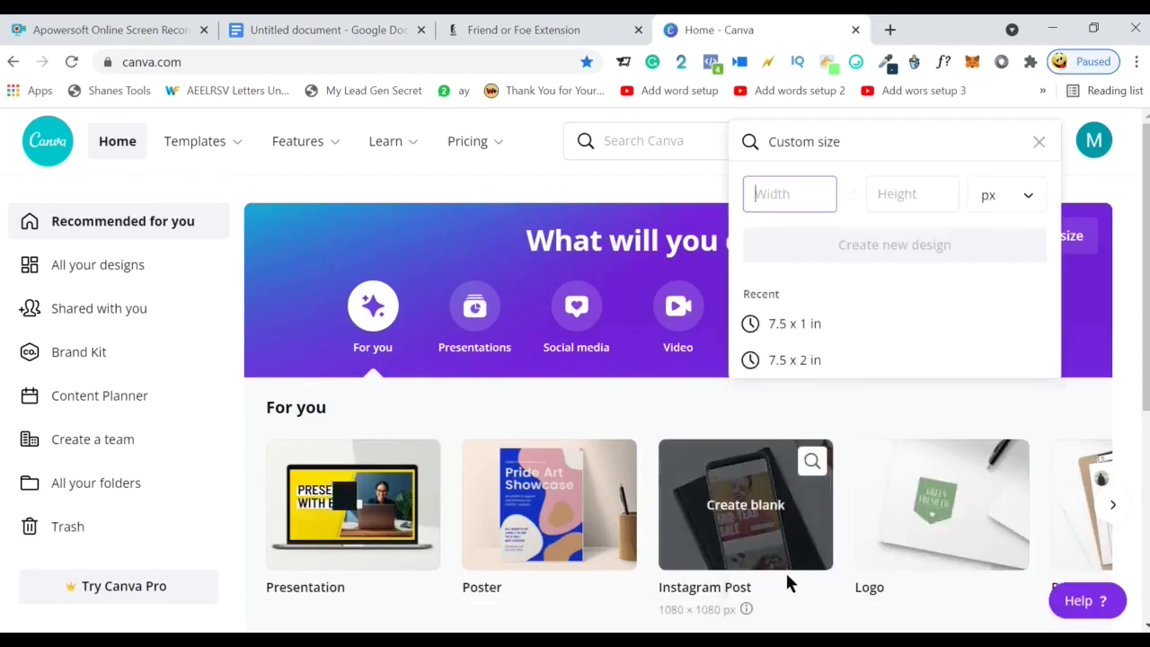
left_click(357, 34)
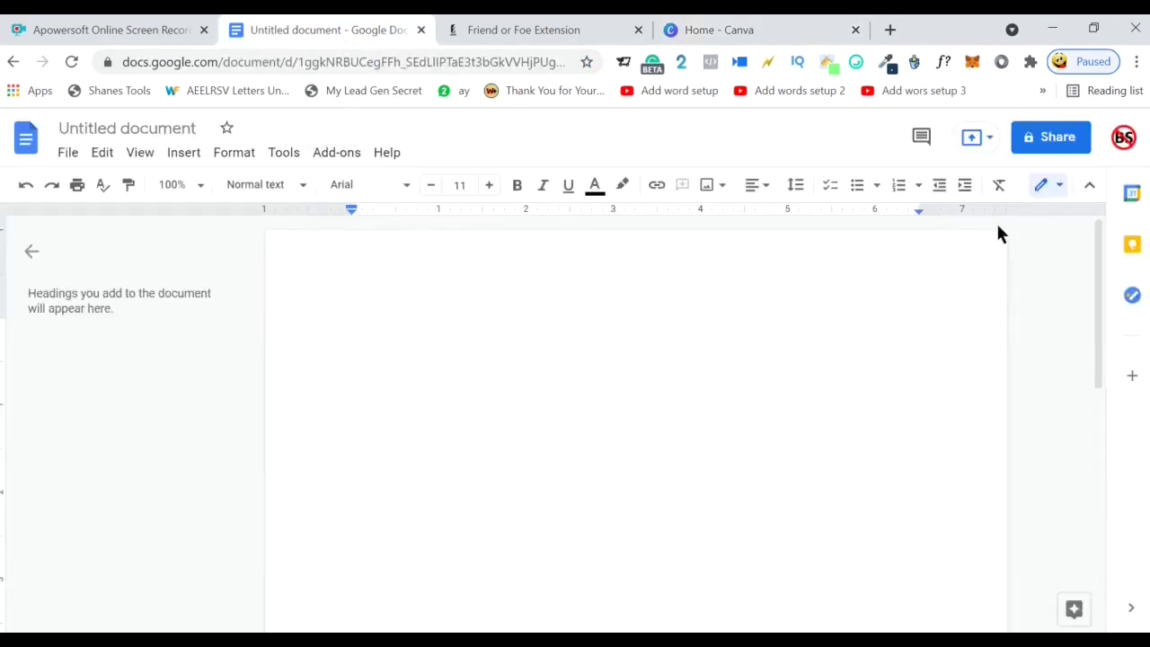
left_click(506, 32)
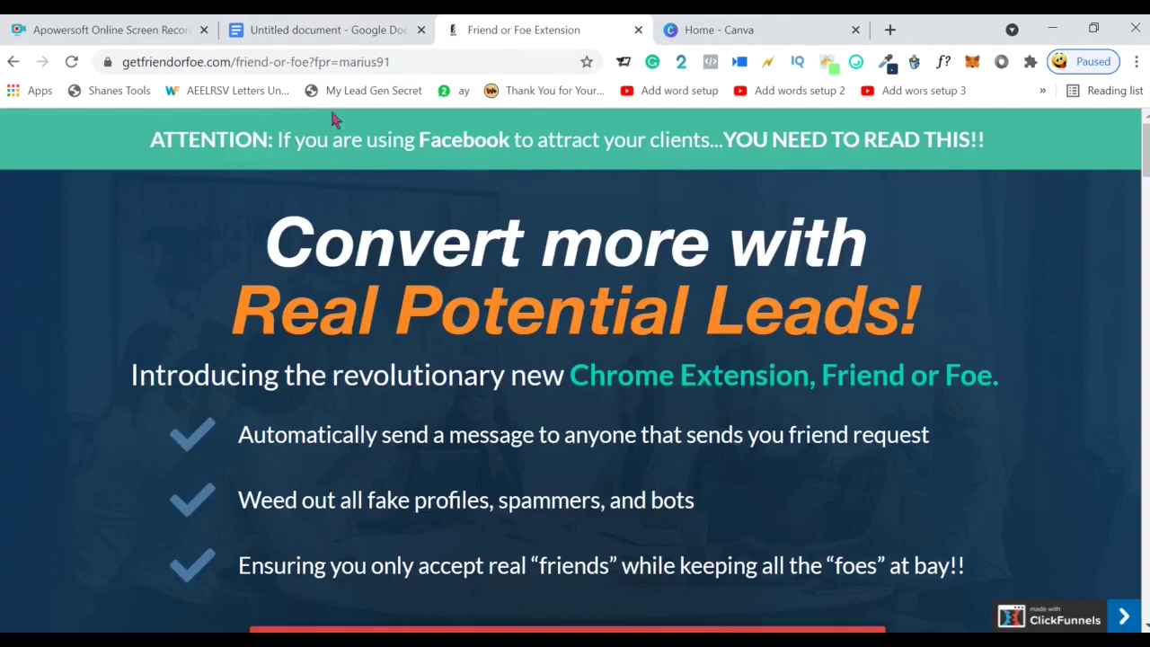
left_click(733, 26)
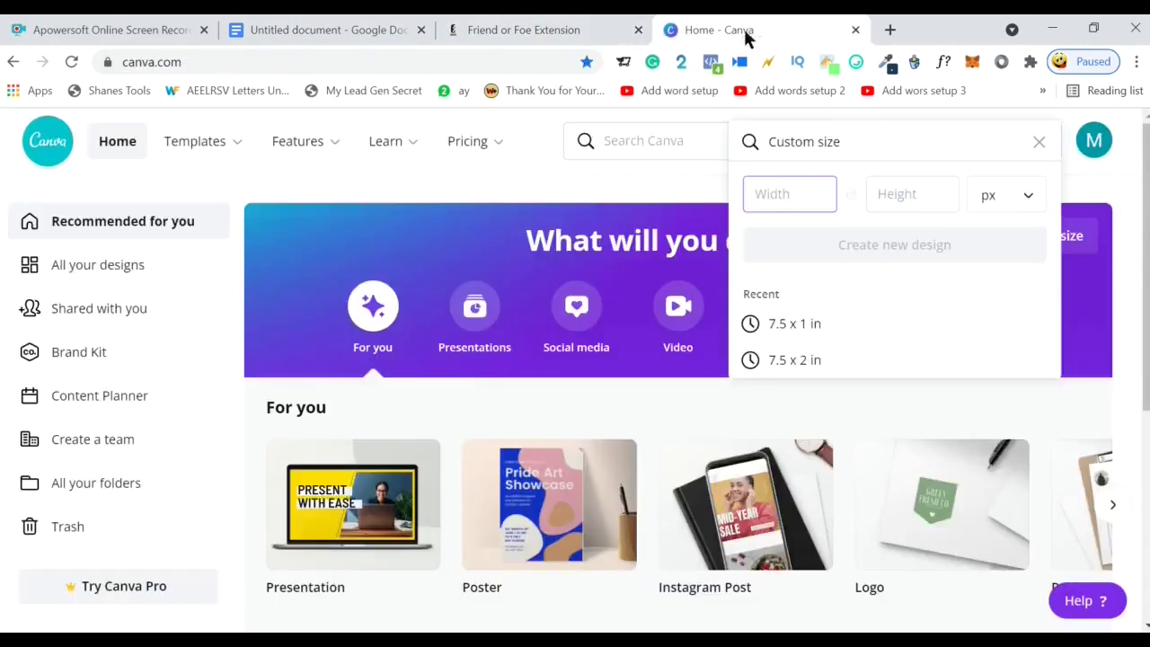
- Create a custom-size Canva design in inches, 7.5 in wide by 0.5 in high
left_click(1028, 198)
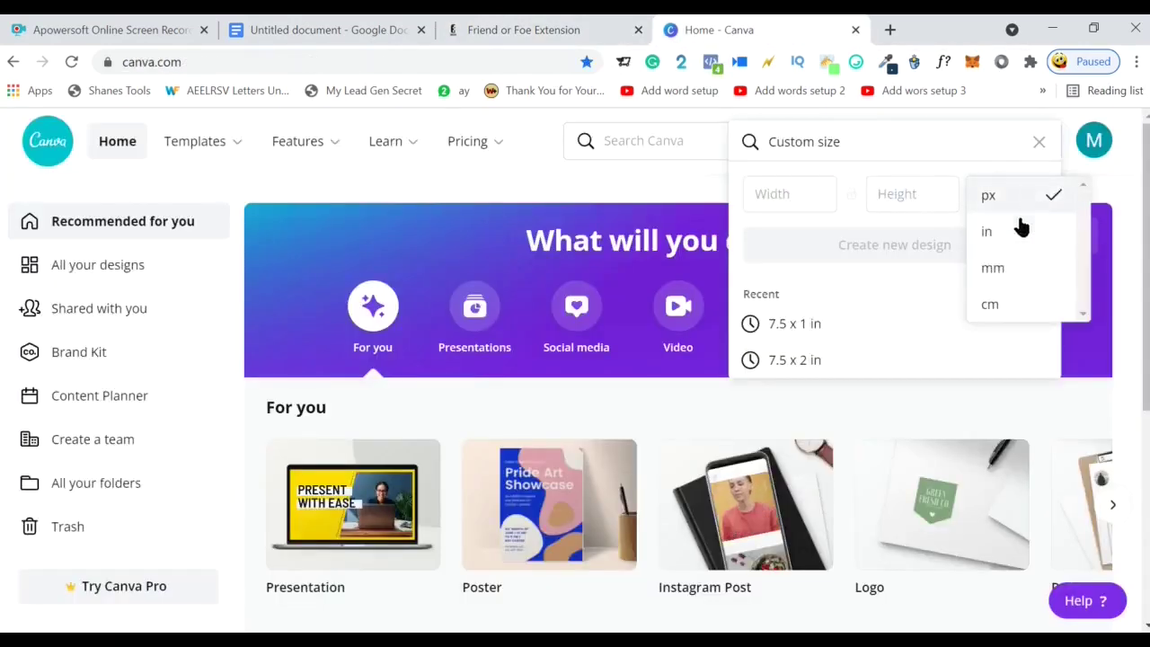
left_click(1011, 230)
left_click(777, 191)
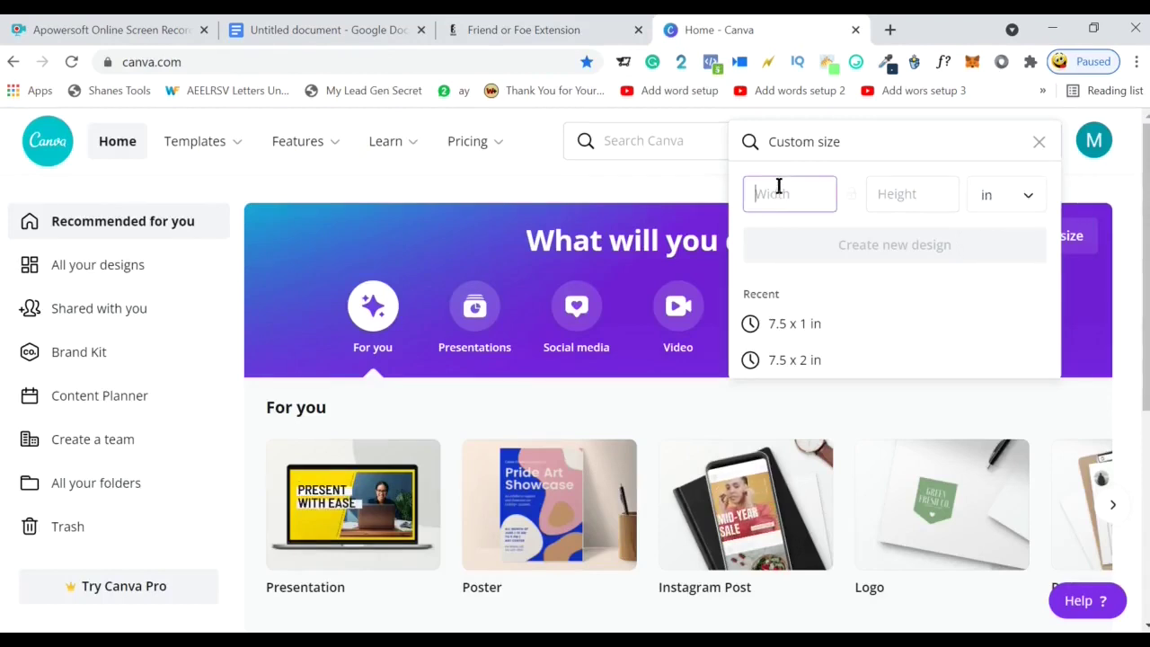
type("7.")
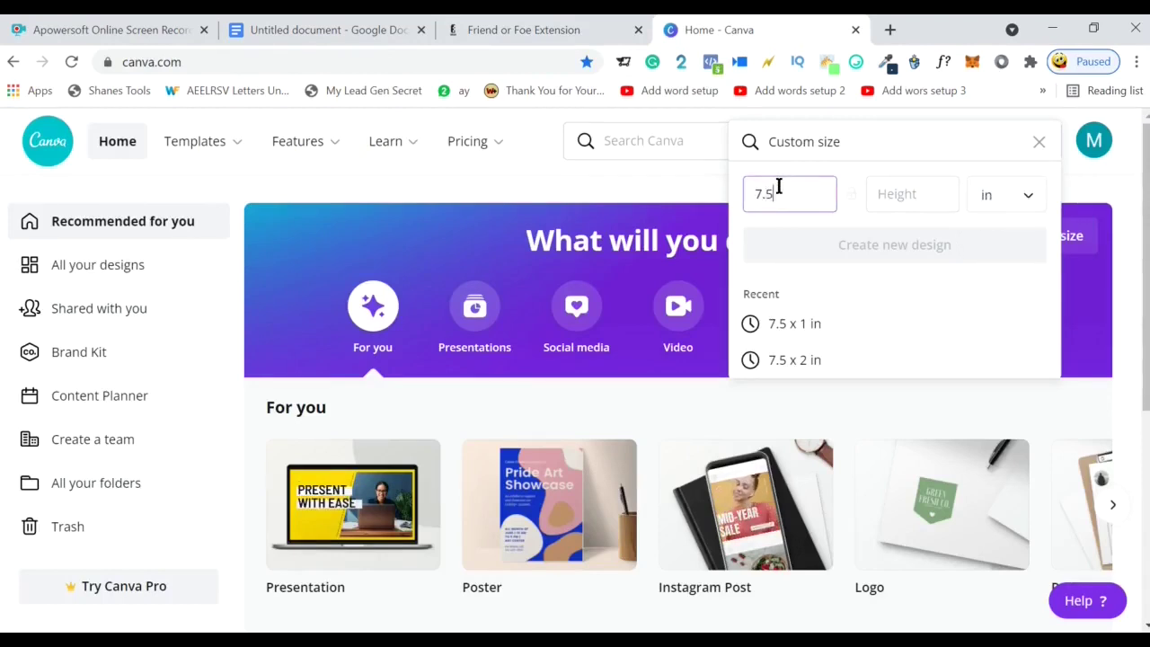
type("5")
left_click(897, 187)
type("0.5")
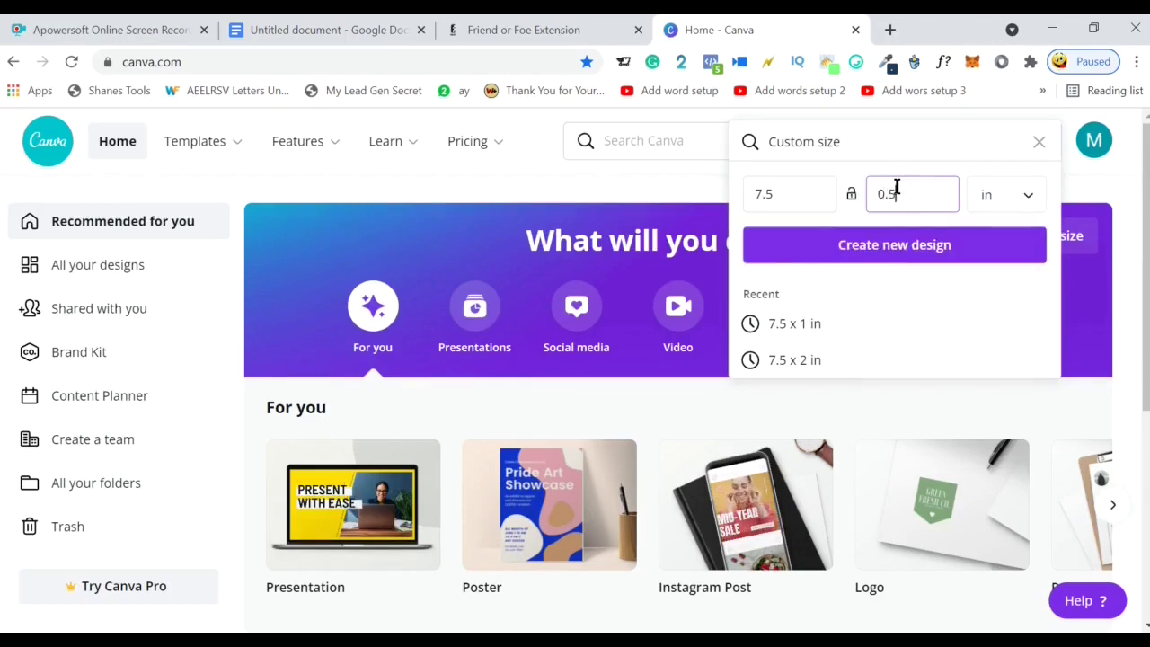
left_click(894, 248)
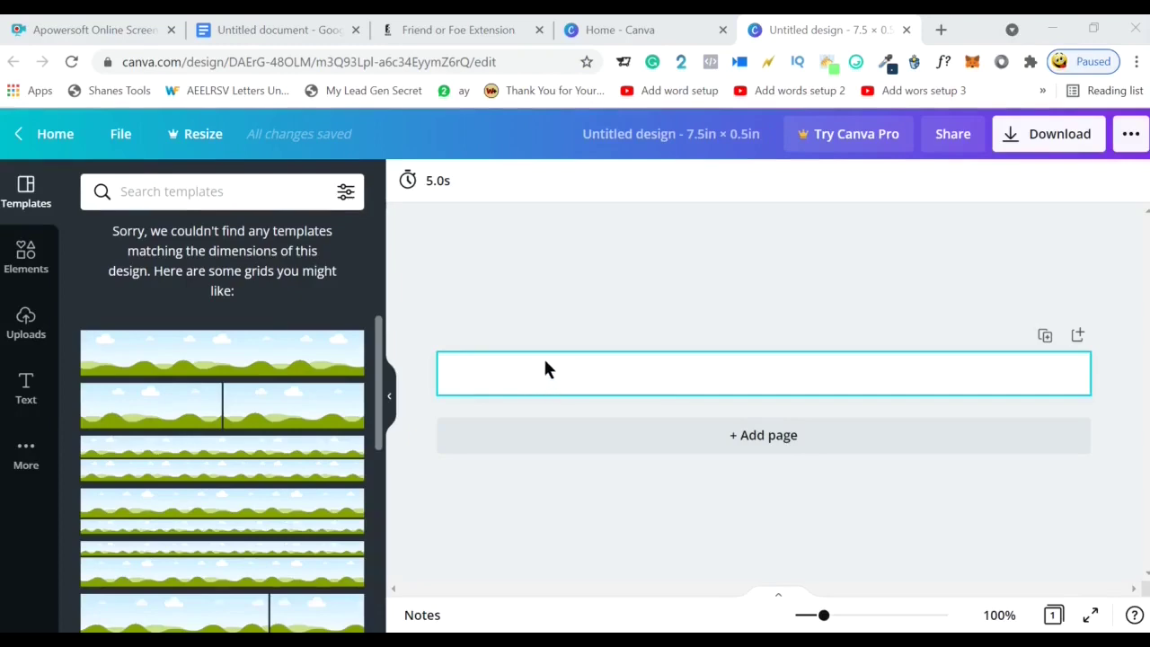
- Sample colour #2E7A7C from the green ATTENTION banner on the Friend or Foe page with the ColorZilla page colour picker
left_click(488, 26)
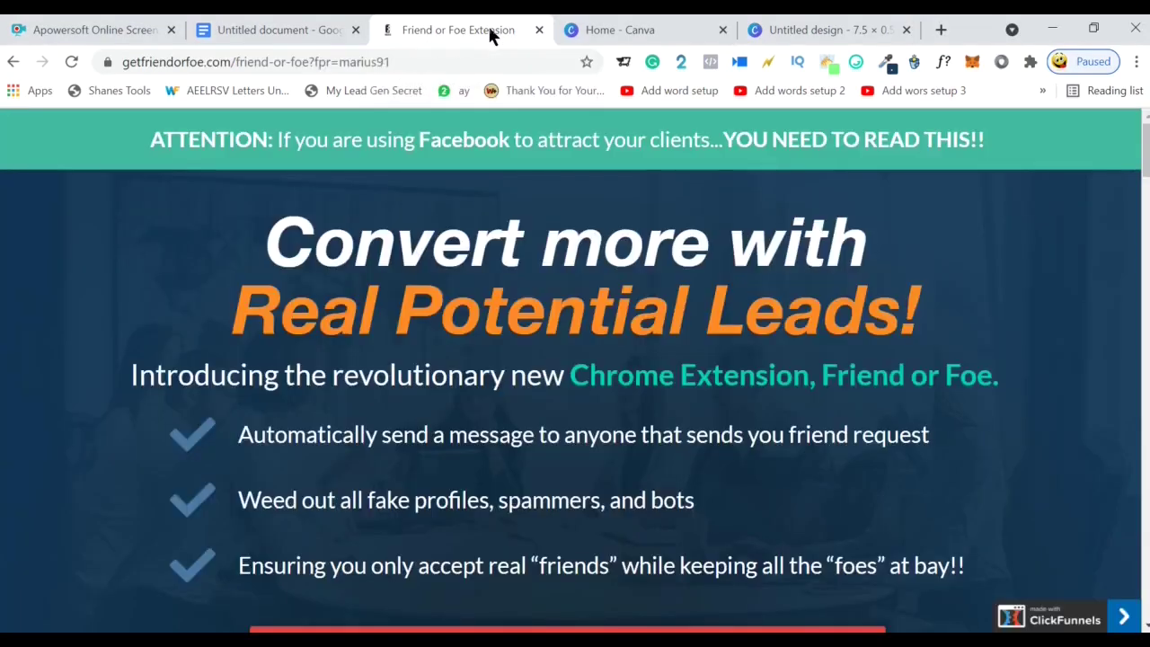
left_click(888, 66)
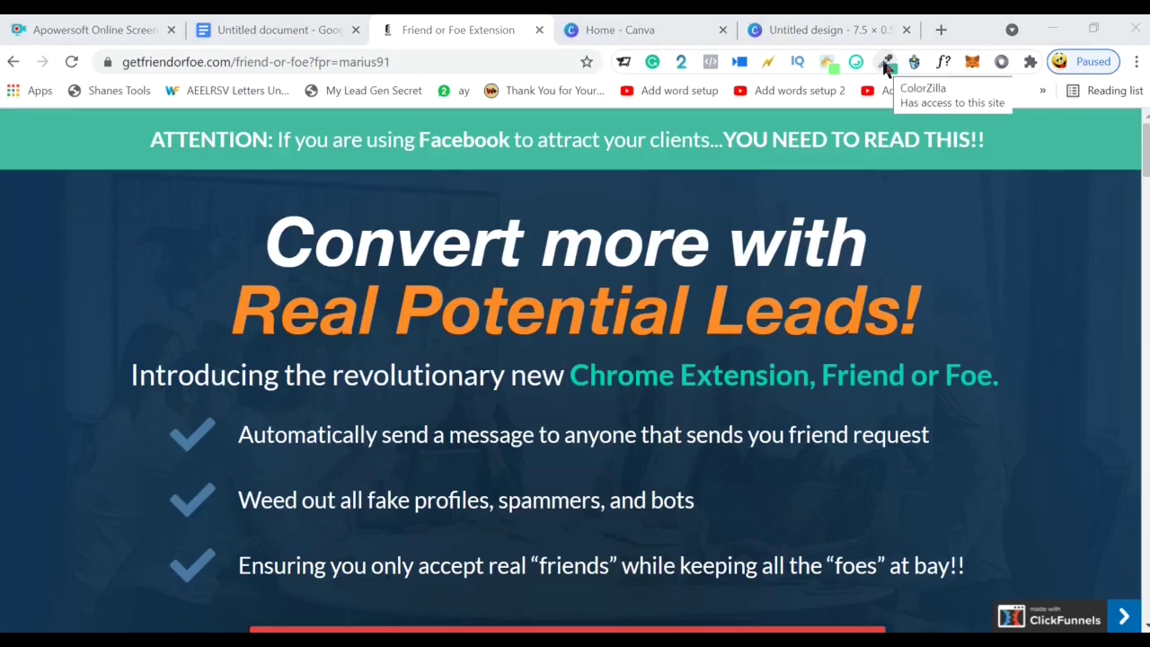
left_click(888, 67)
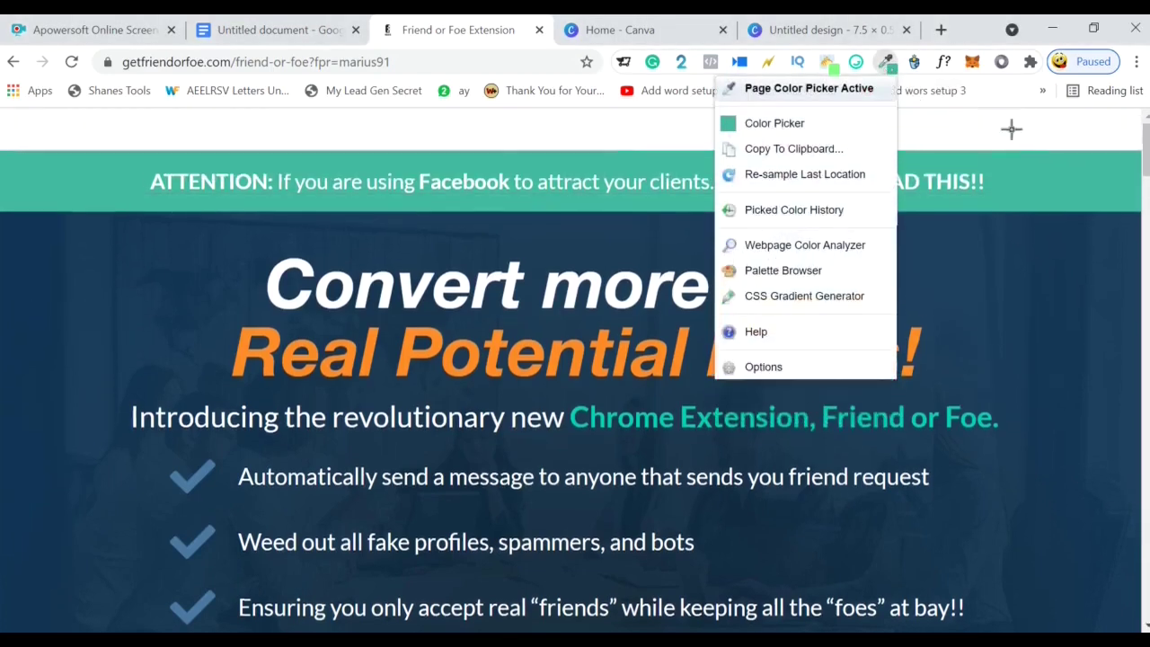
left_click(1033, 176)
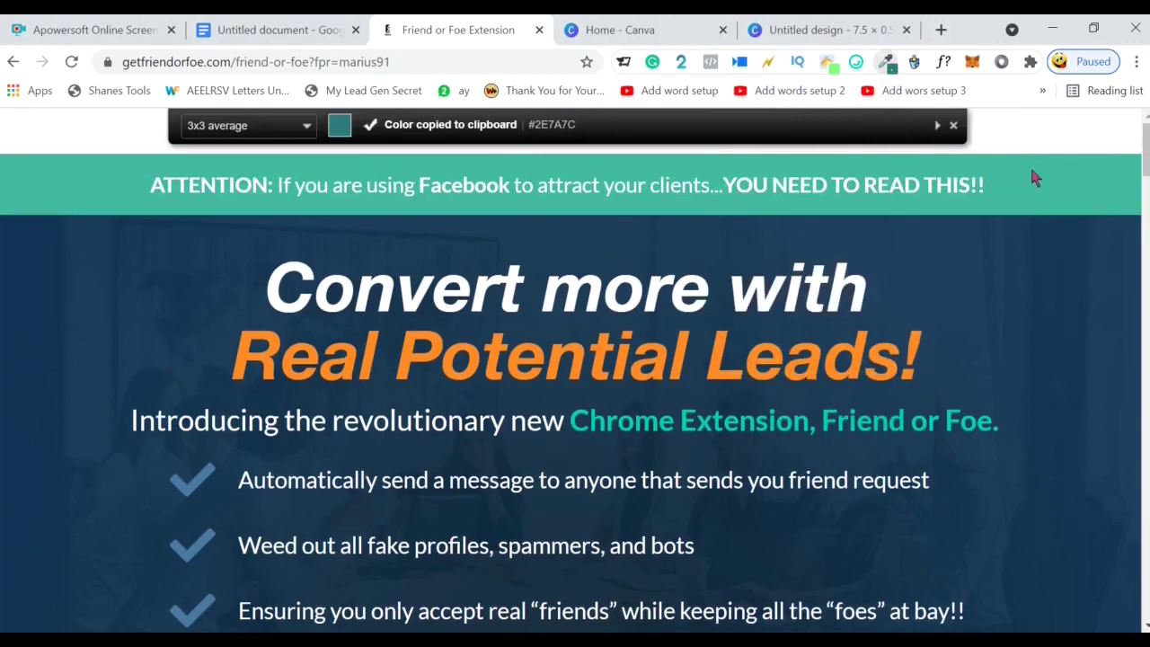
- Copy the sampled hex code 2e7a7c from ColorZilla's Color Picker dialog
left_click(890, 72)
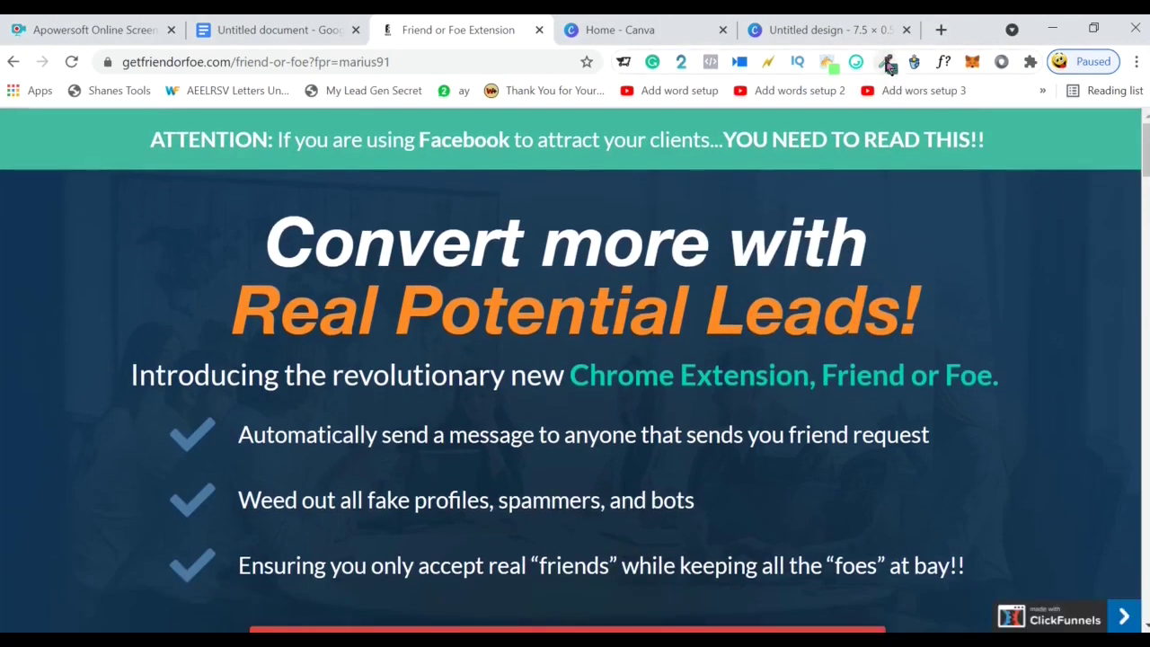
left_click(887, 63)
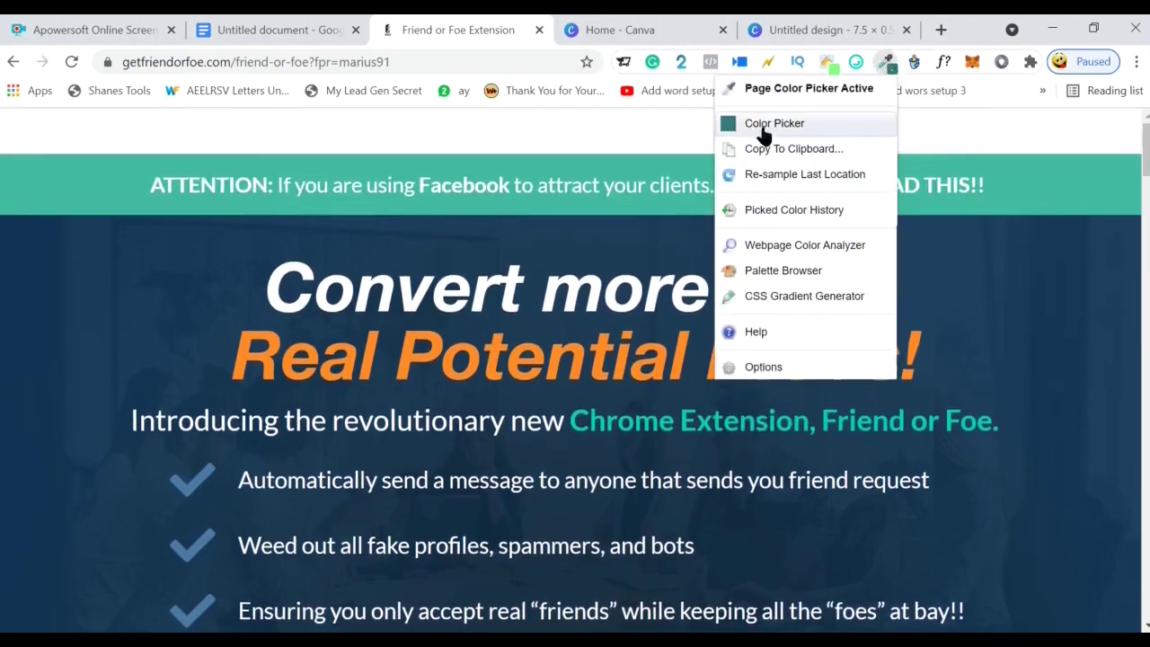
left_click(782, 124)
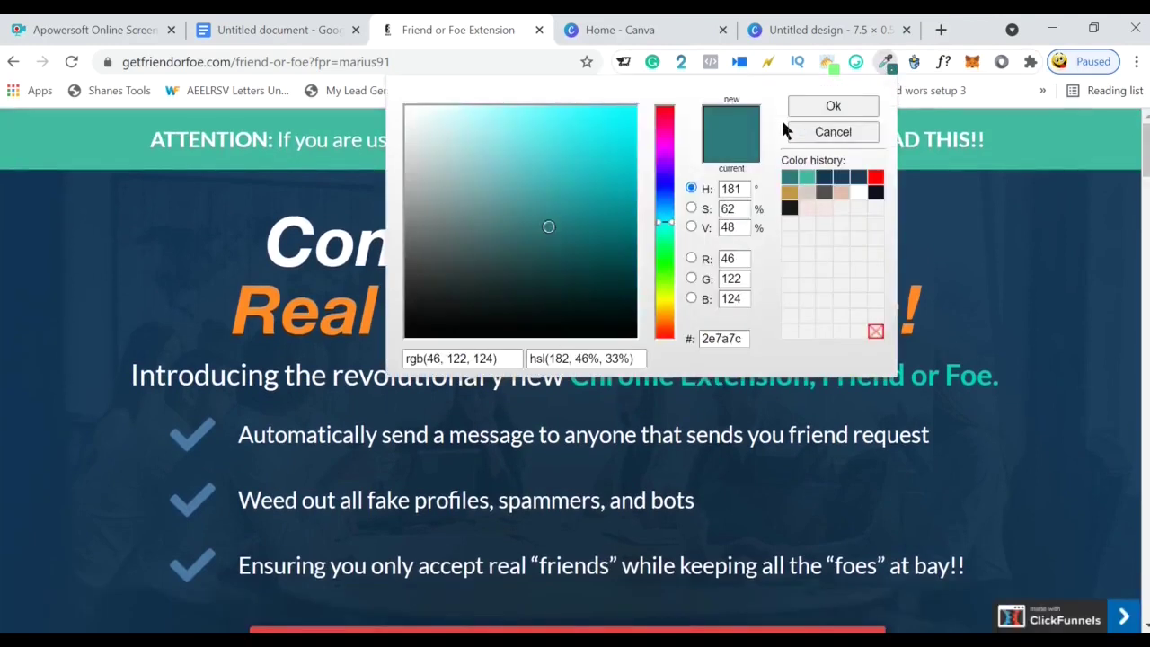
left_click_drag(745, 339, 701, 338)
right_click(716, 339)
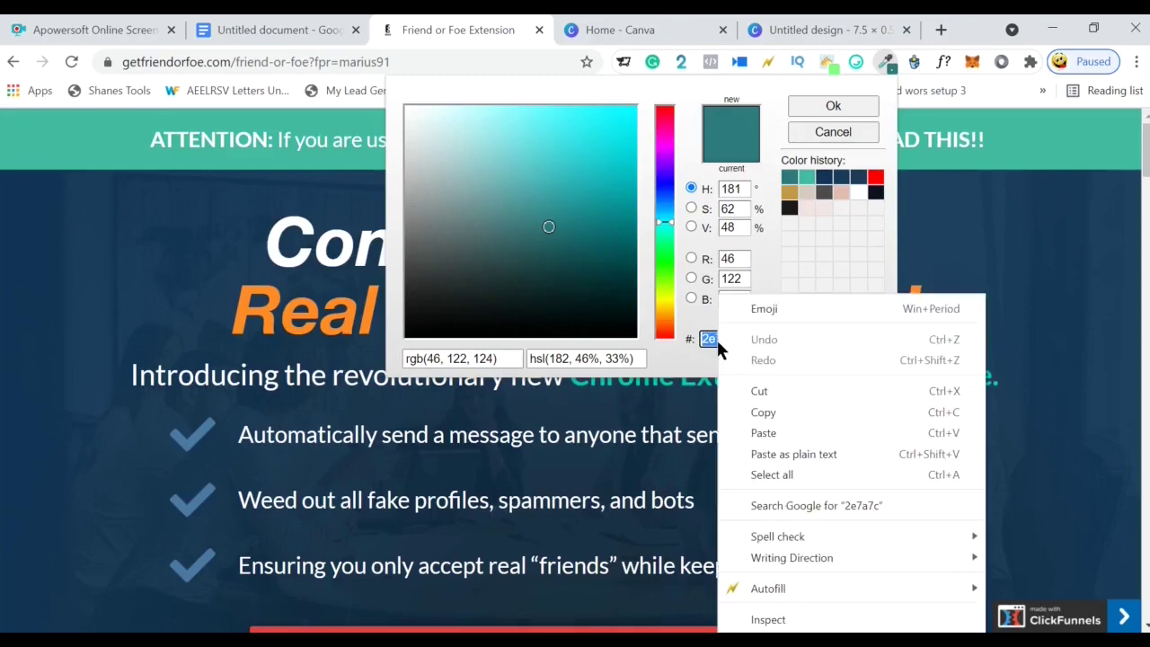
left_click(775, 412)
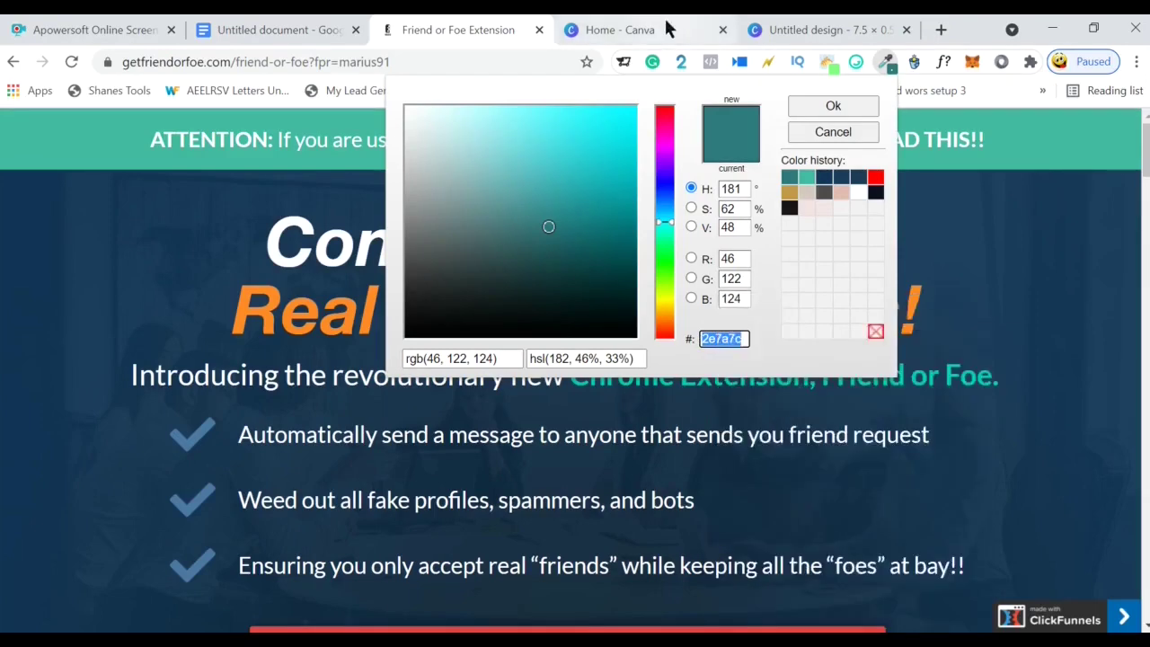
- Close the Canva Home page and set the banner design's background colour to #2E7A7C
left_click(722, 29)
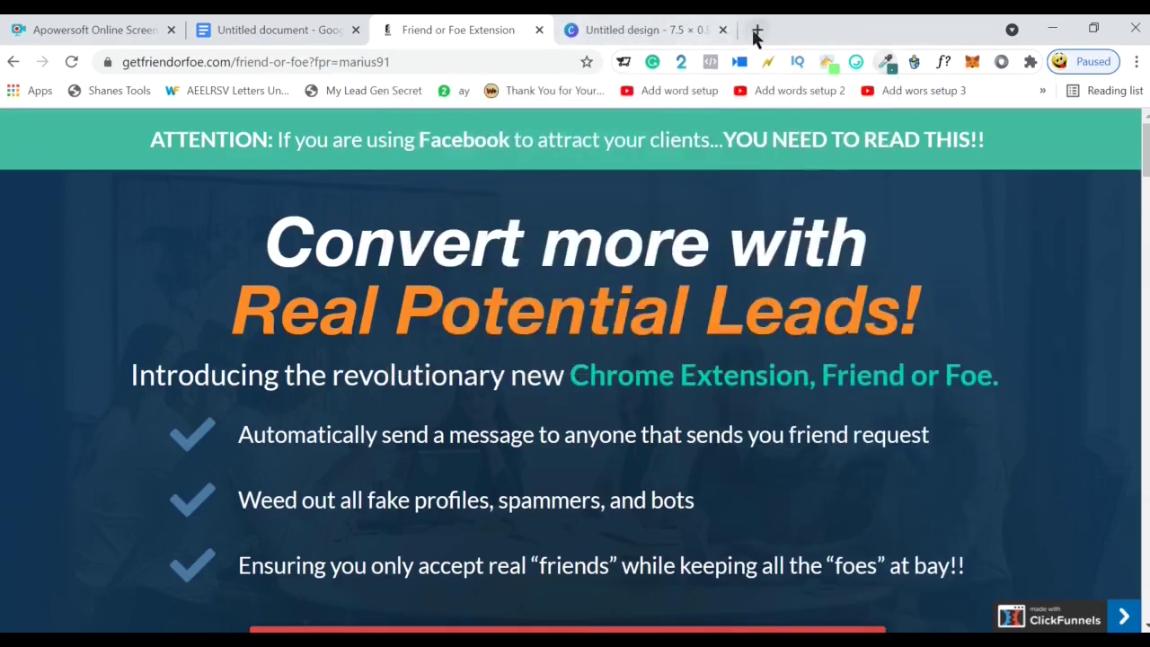
left_click(660, 30)
left_click(516, 368)
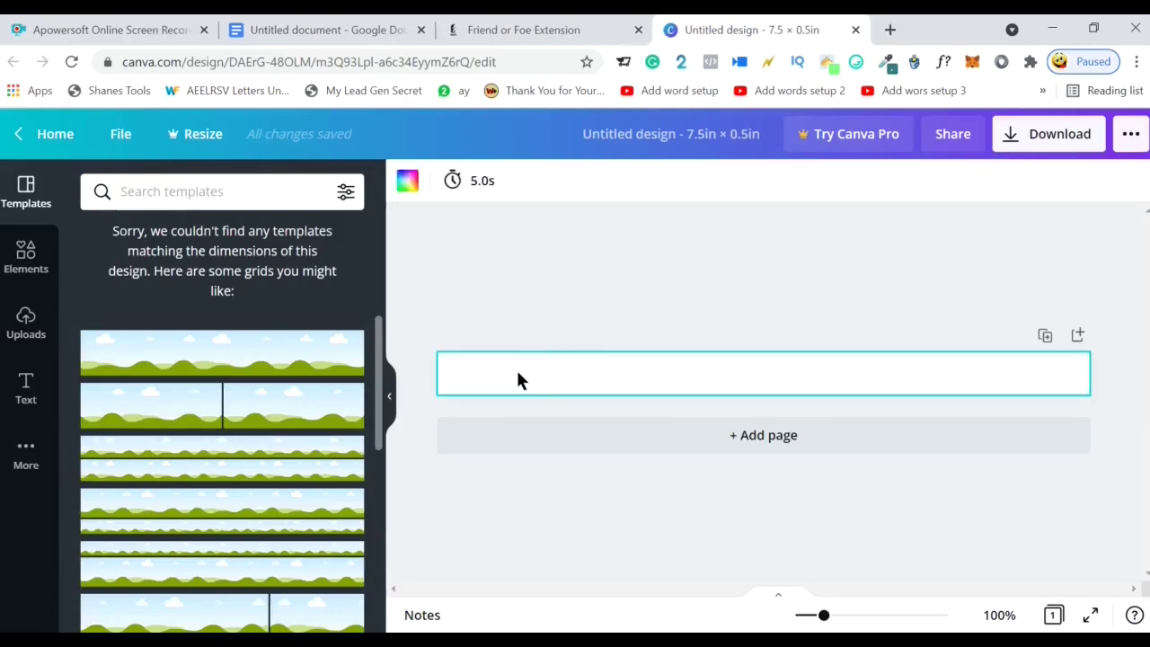
left_click(406, 187)
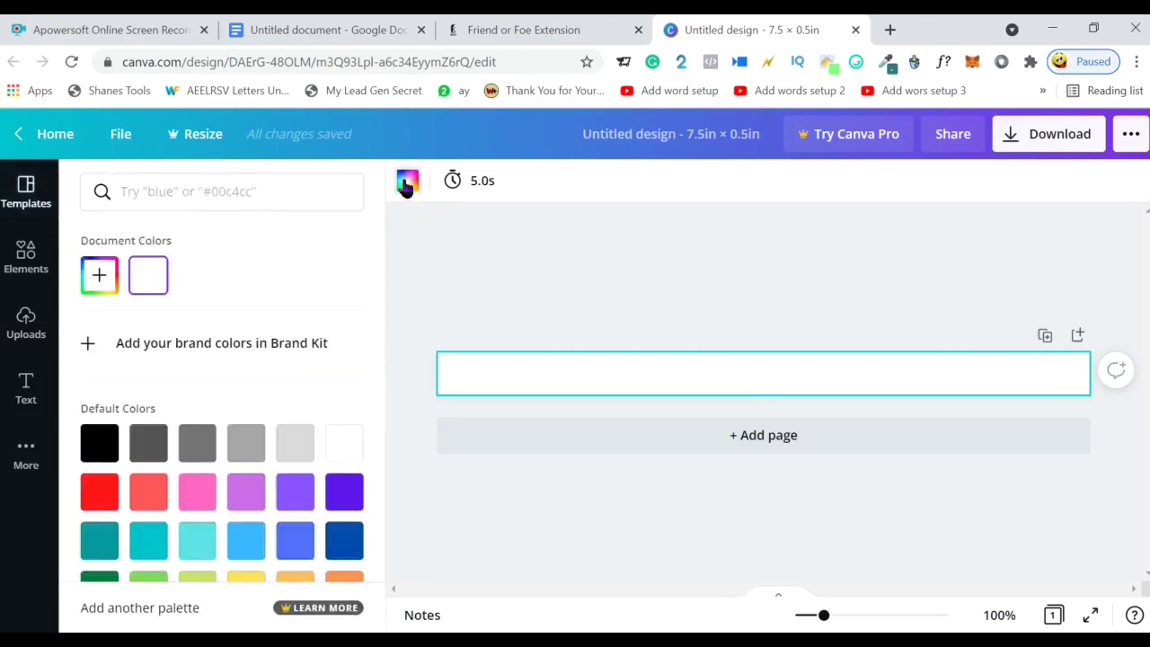
left_click(97, 276)
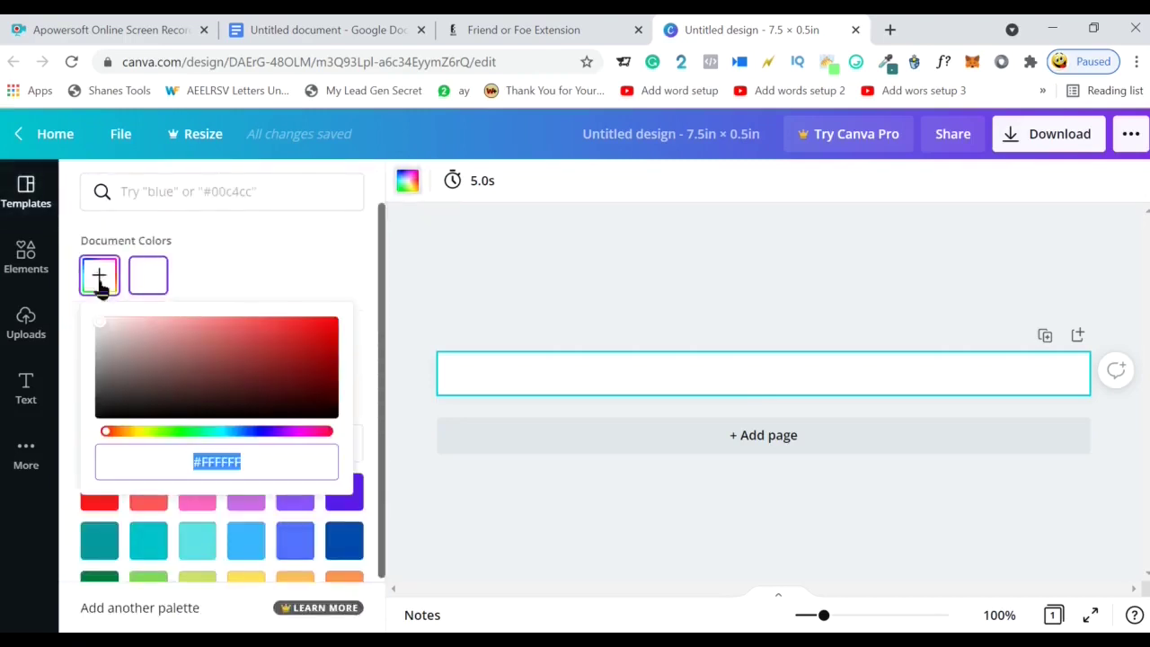
left_click_drag(244, 465, 206, 468)
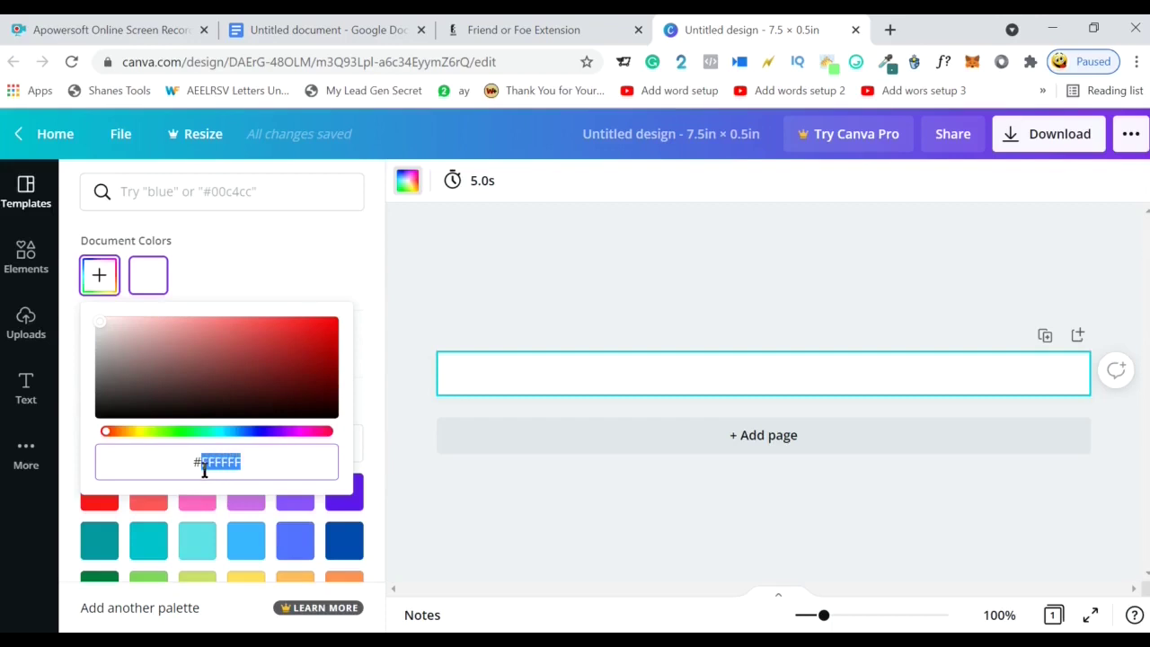
key("ctrl+v")
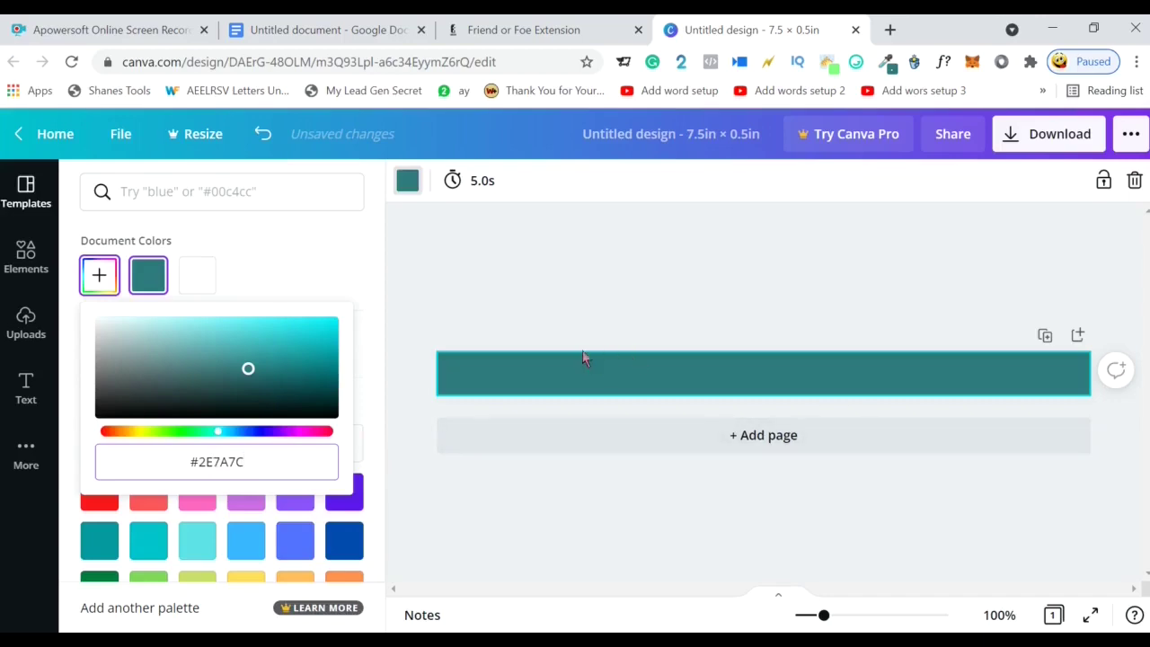
- Sample the green of the ATTENTION banner on the Friend or Foe page with ColorZilla and select its hex code 42b99f for copying
left_click(544, 30)
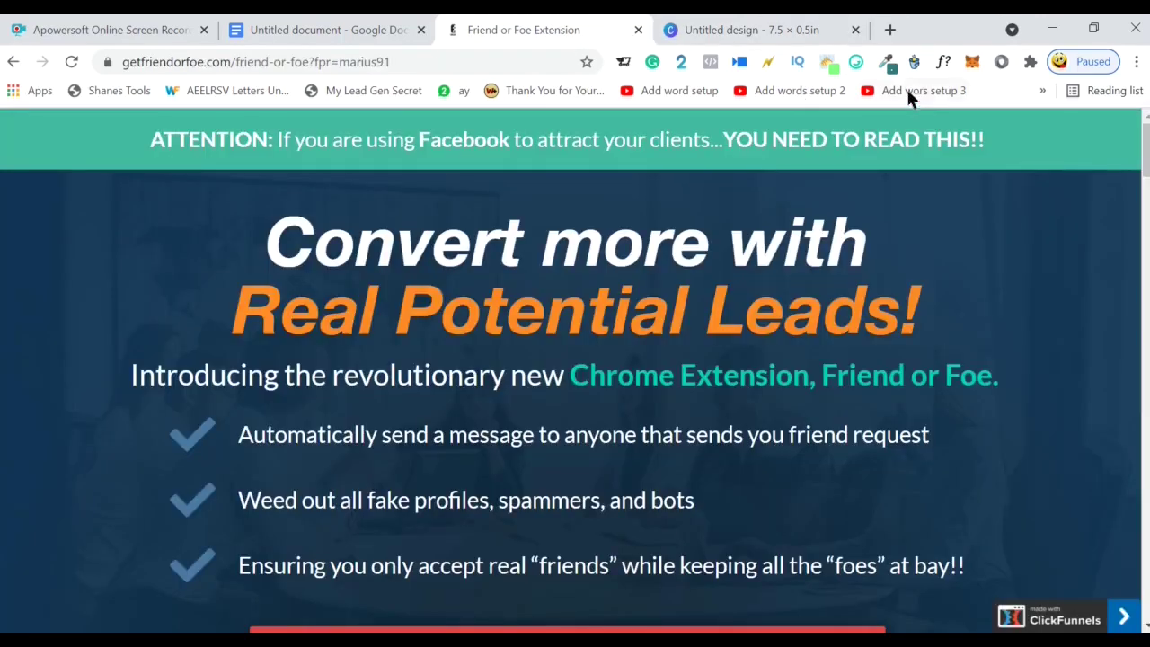
left_click(887, 62)
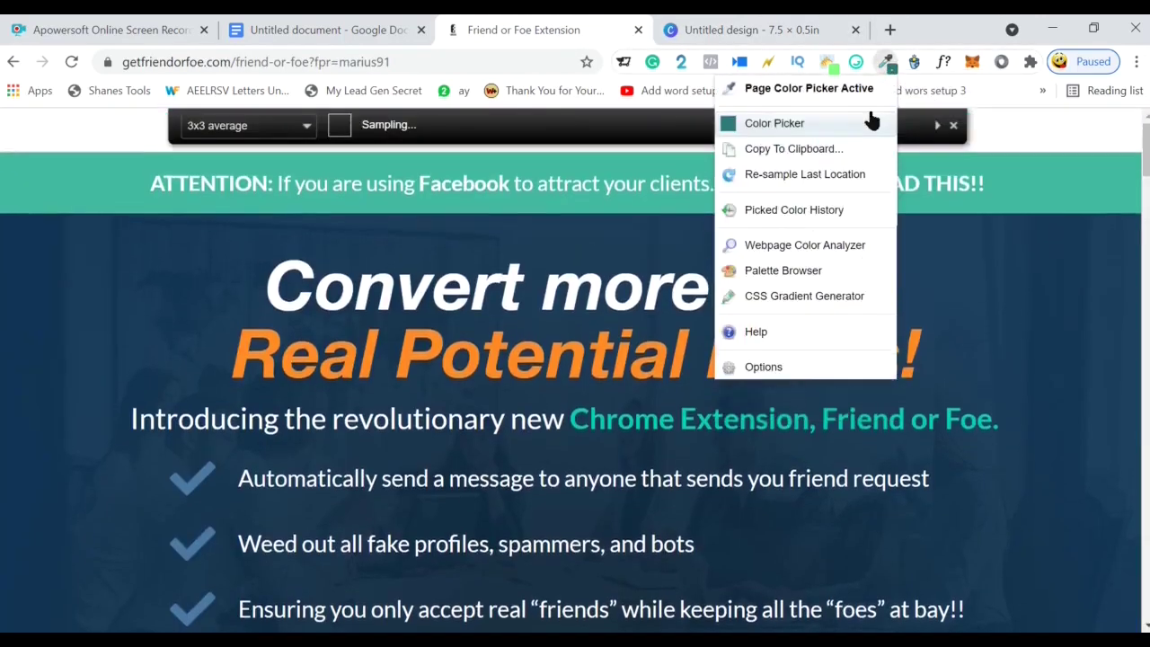
left_click(914, 168)
left_click(892, 65)
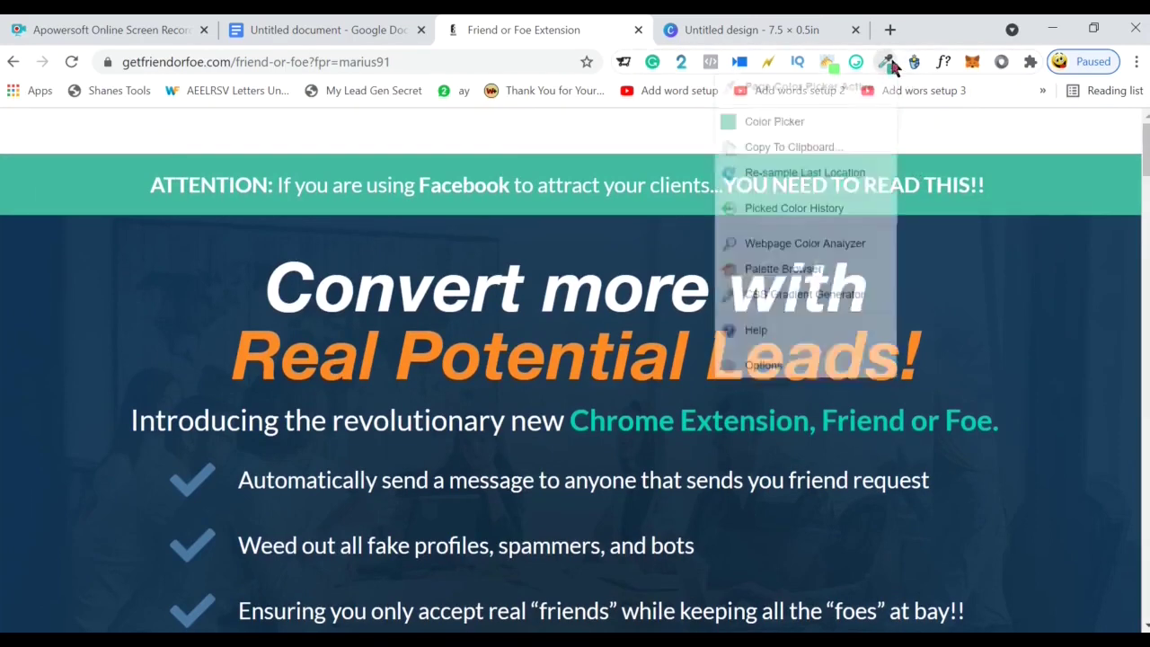
left_click(795, 125)
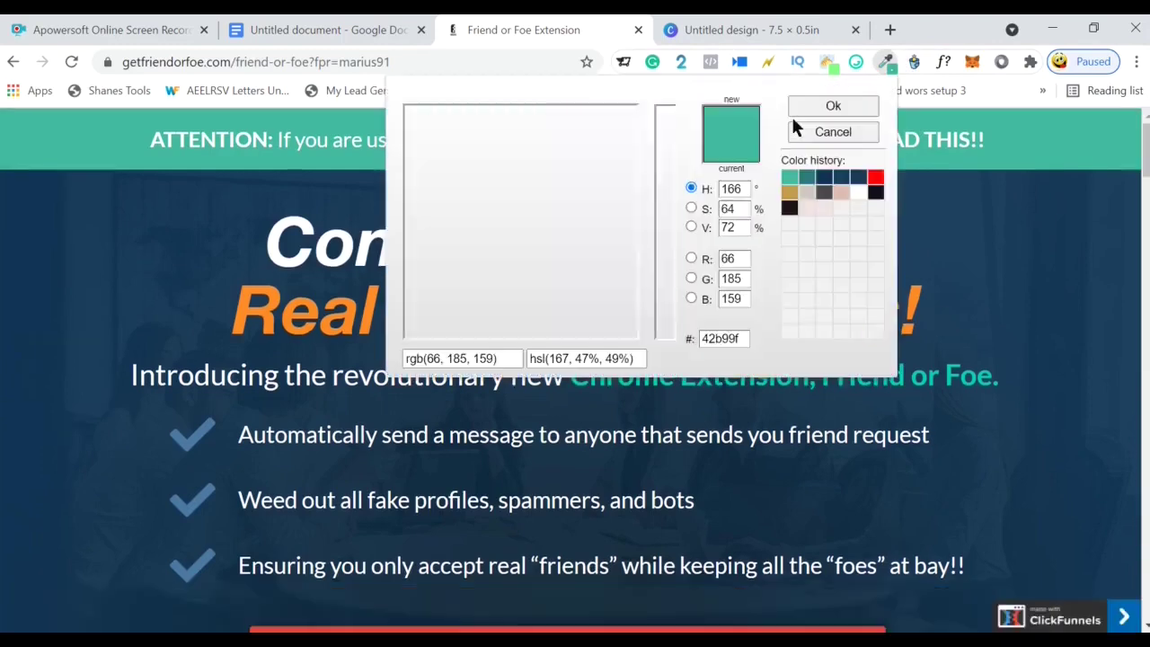
left_click_drag(744, 344, 704, 348)
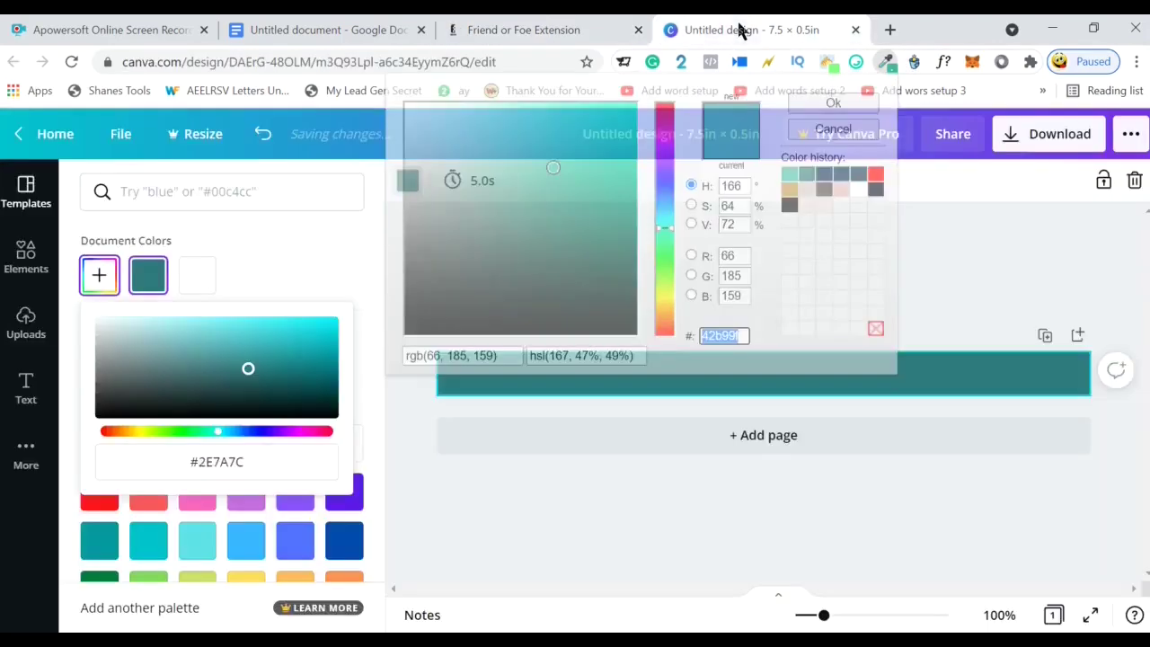
- Switch to the Canva design and set the banner's background colour to #42B99F
left_click(735, 27)
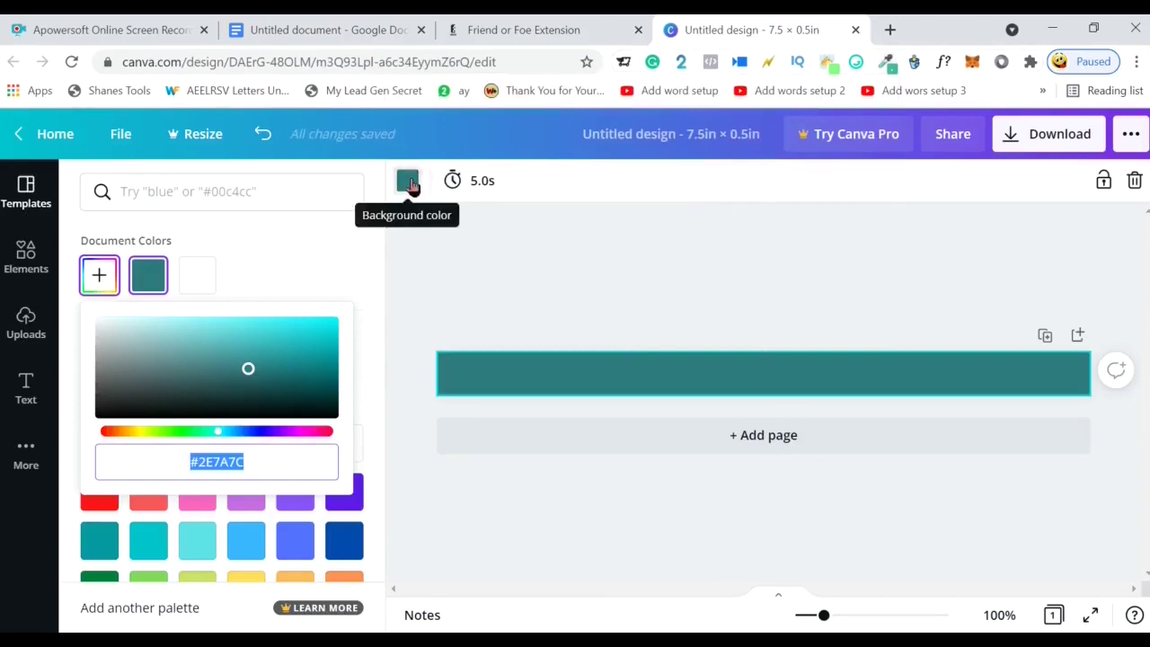
left_click(249, 462)
left_click_drag(249, 462, 199, 463)
key("ctrl+v")
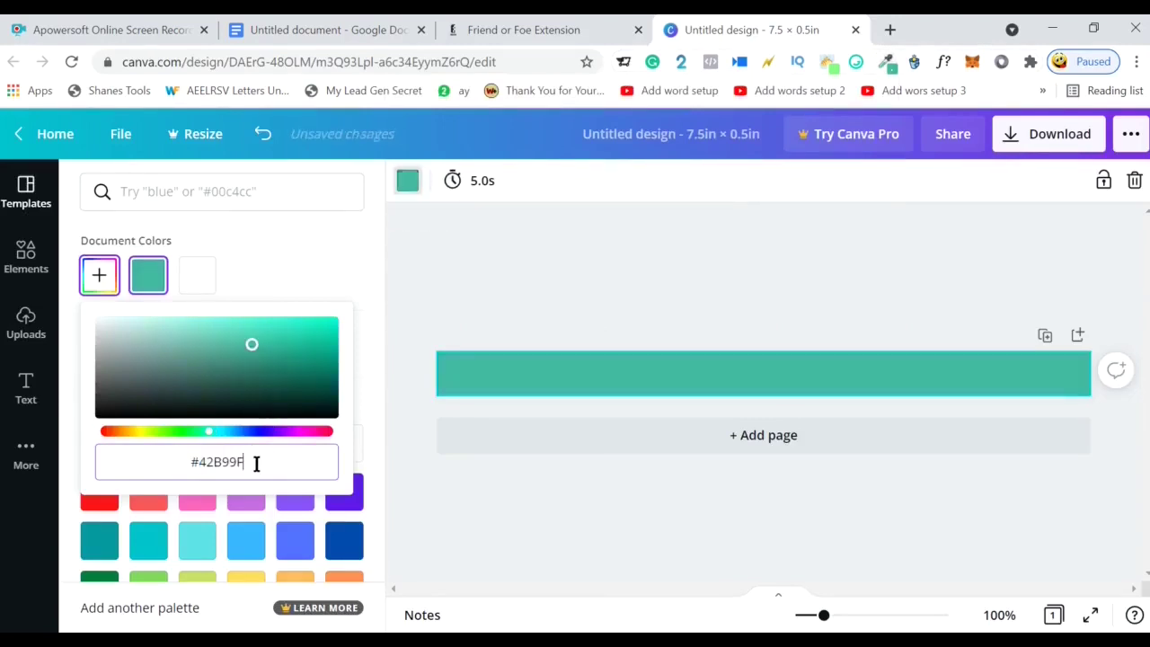
left_click(451, 293)
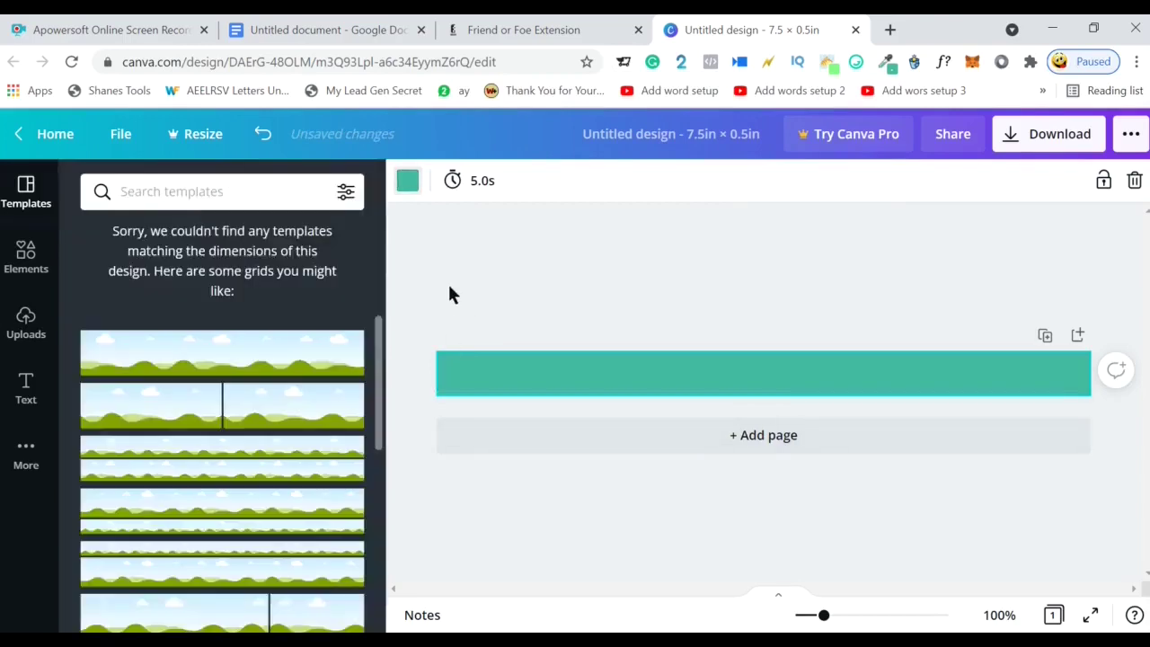
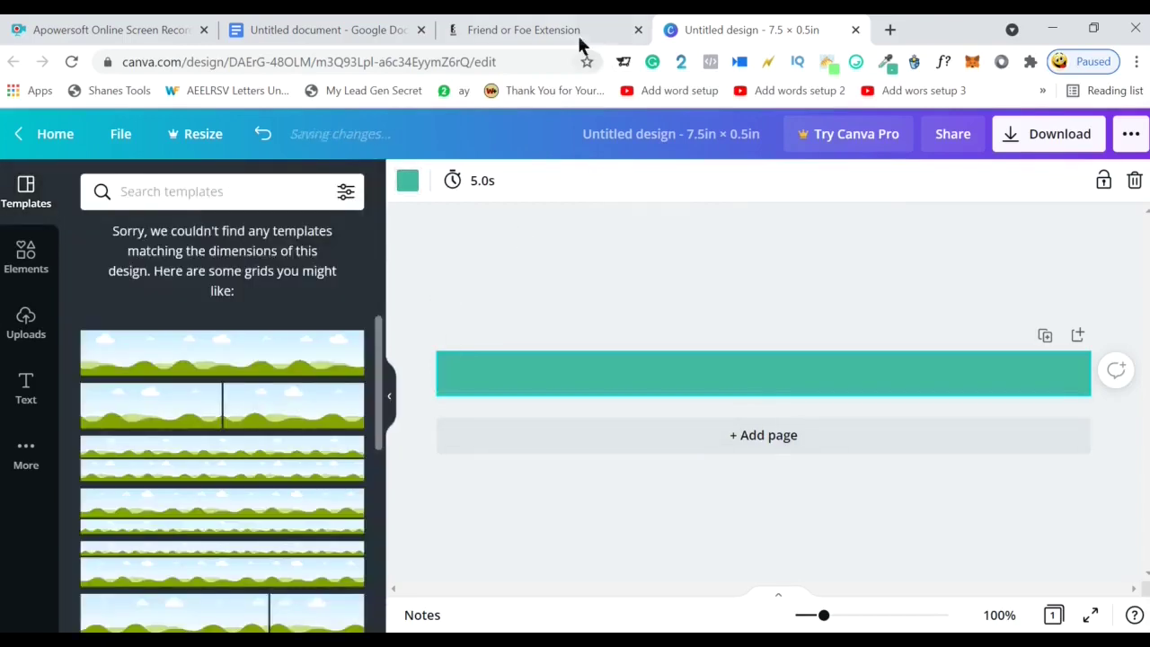
- Copy the full ATTENTION sentence from the green banner on the Friend or Foe page
left_click(574, 29)
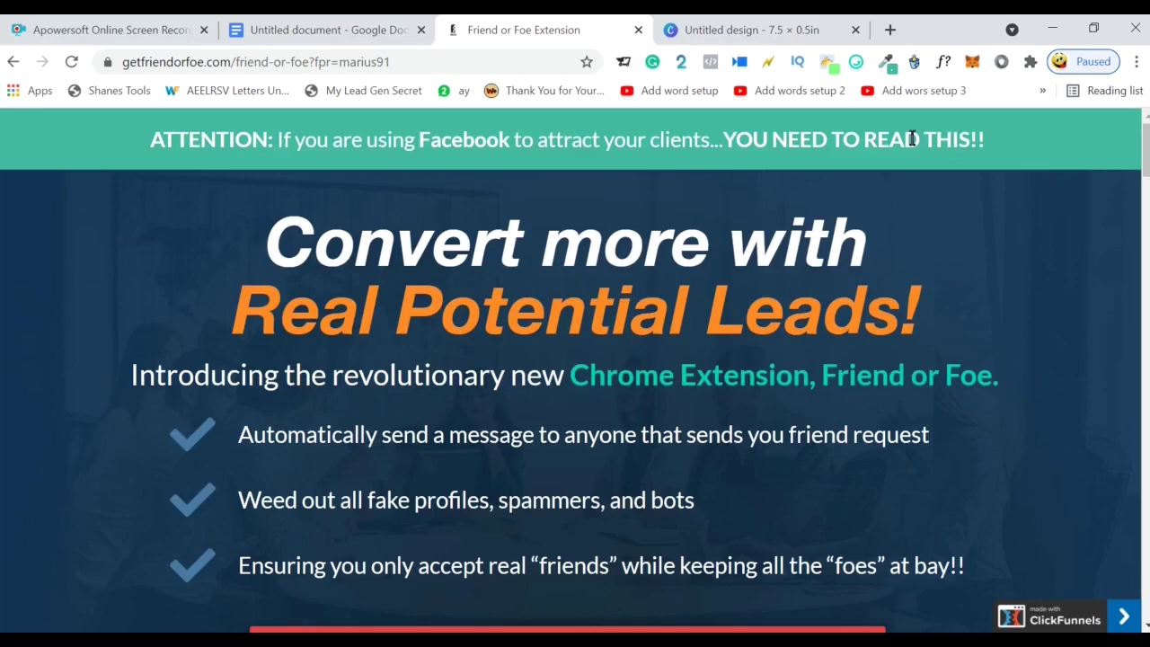
left_click_drag(150, 141, 999, 147)
right_click(960, 148)
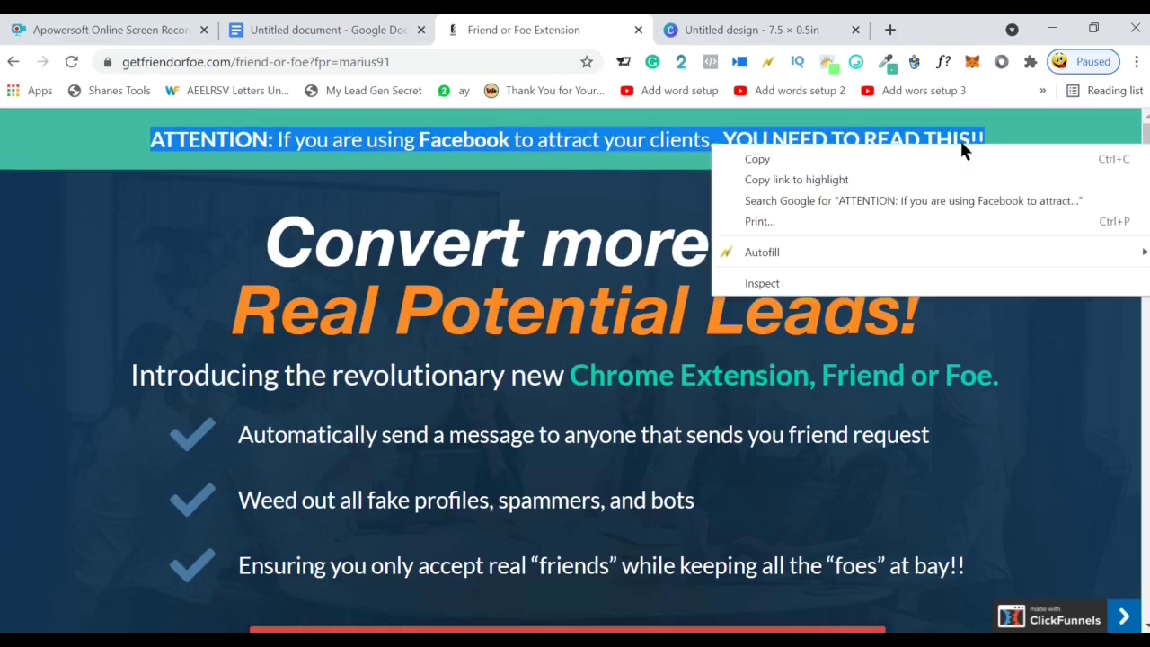
left_click(845, 159)
- Add a heading to the Canva banner and replace its placeholder text with the copied ATTENTION sentence
left_click(806, 30)
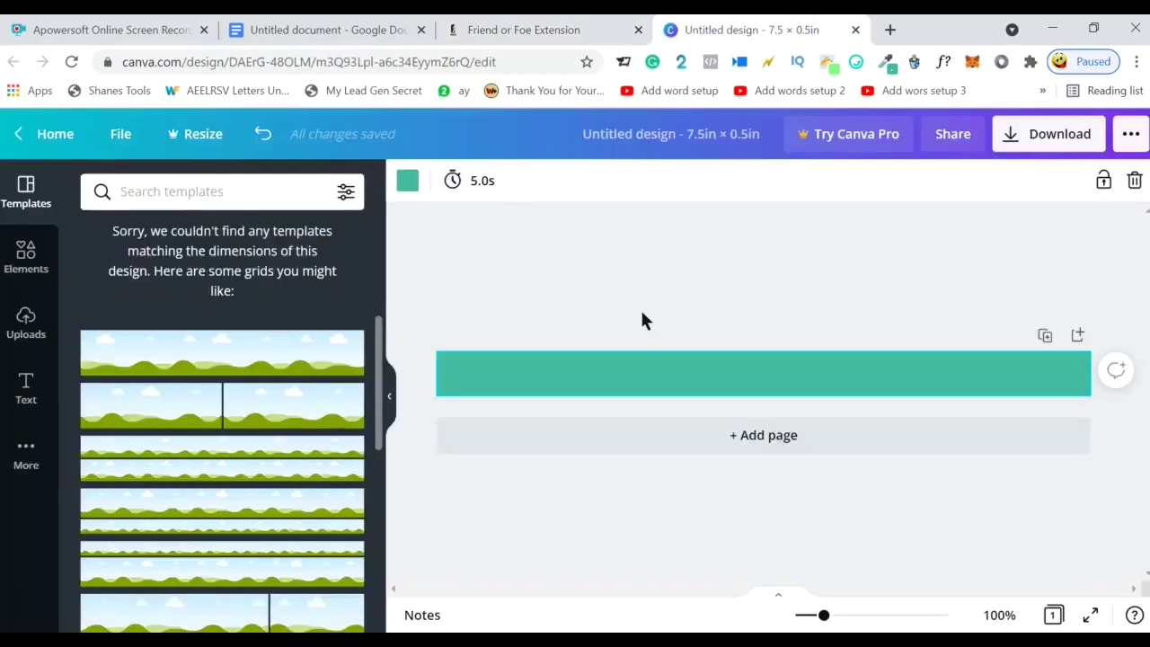
left_click(25, 388)
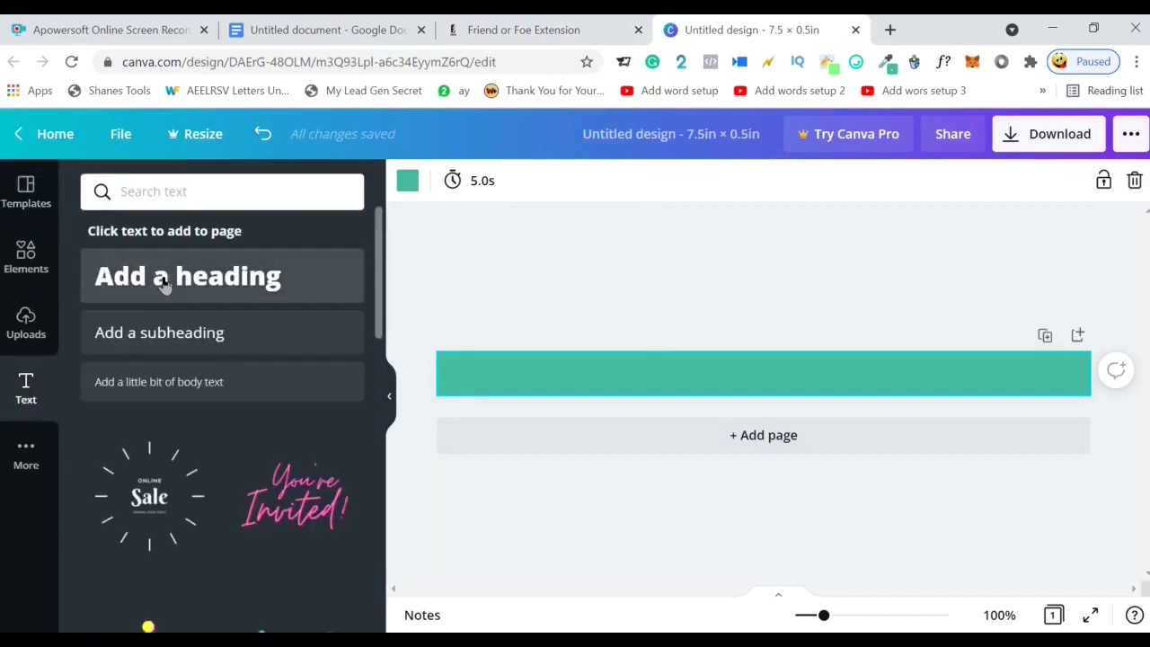
left_click(165, 283)
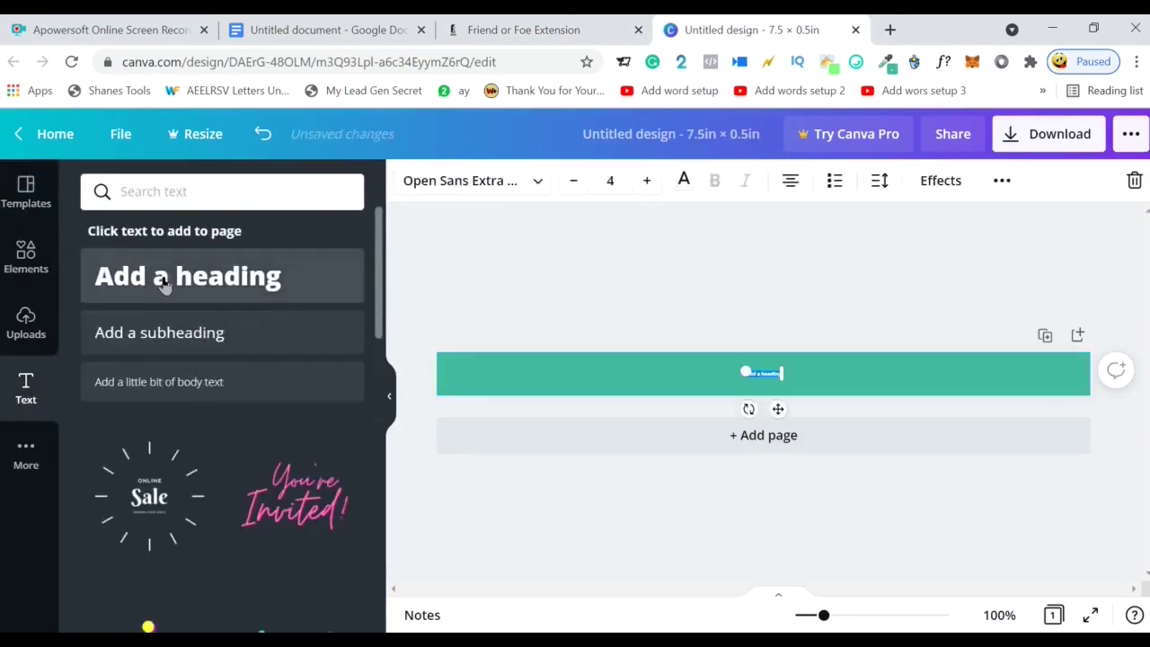
right_click(755, 373)
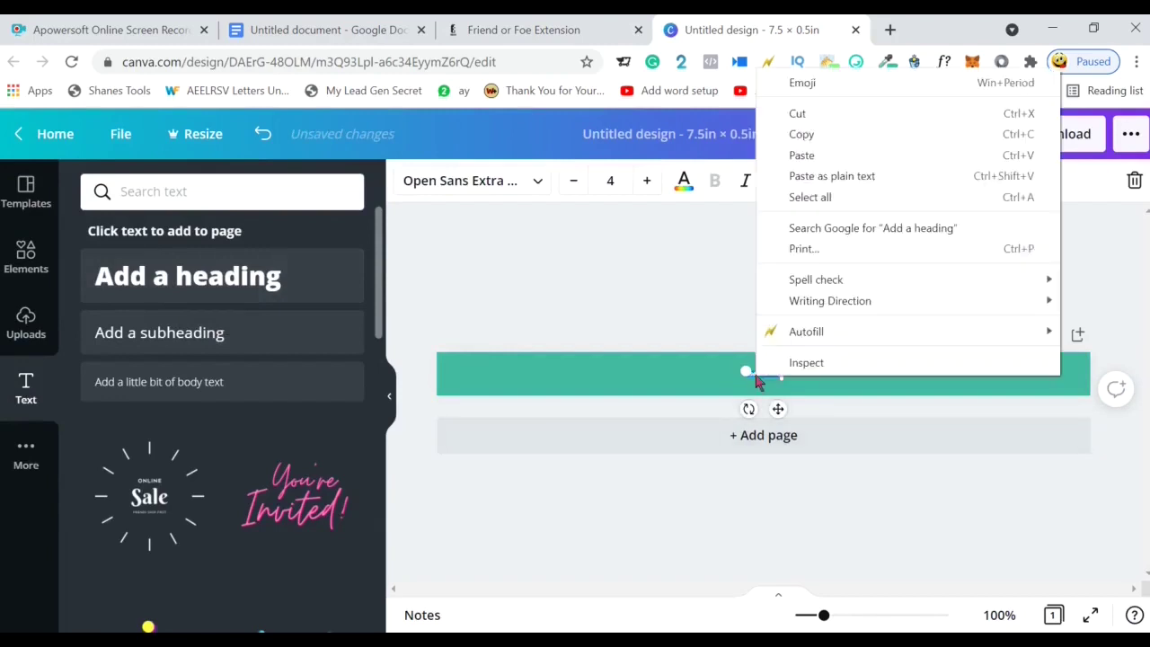
left_click(812, 155)
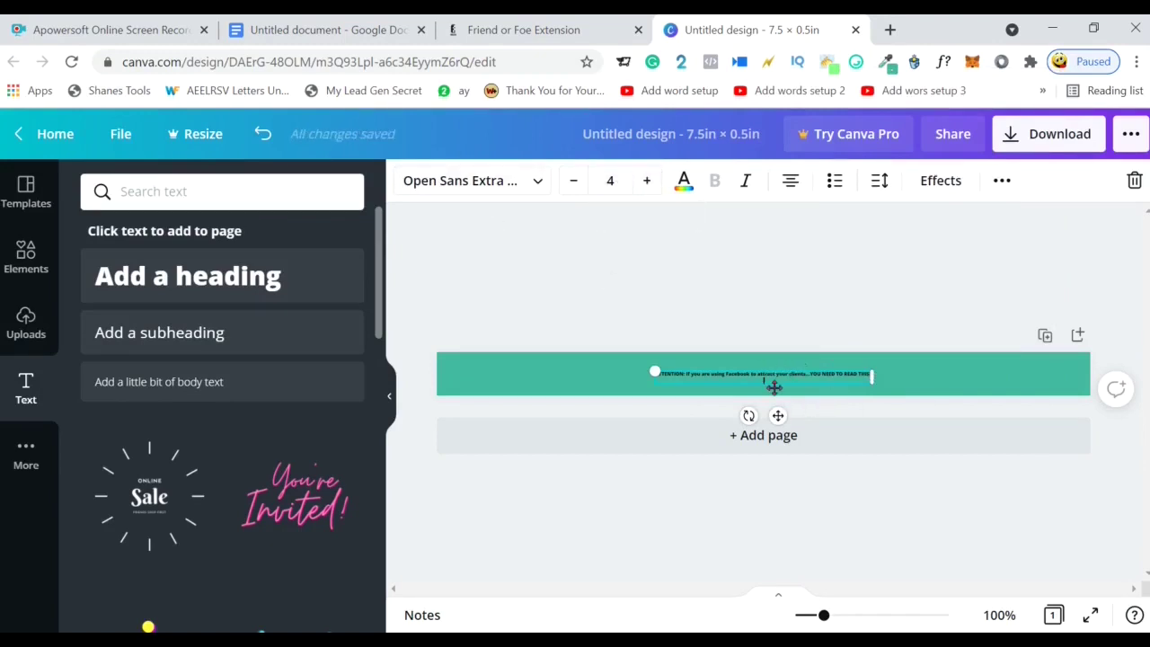
- Set the font size of the entire ATTENTION heading to 11
key("ctrl+a")
left_click(648, 180)
left_click(648, 181)
left_click(648, 180)
left_click(648, 181)
left_click(648, 181)
left_click(648, 181)
left_click(648, 181)
left_click(648, 180)
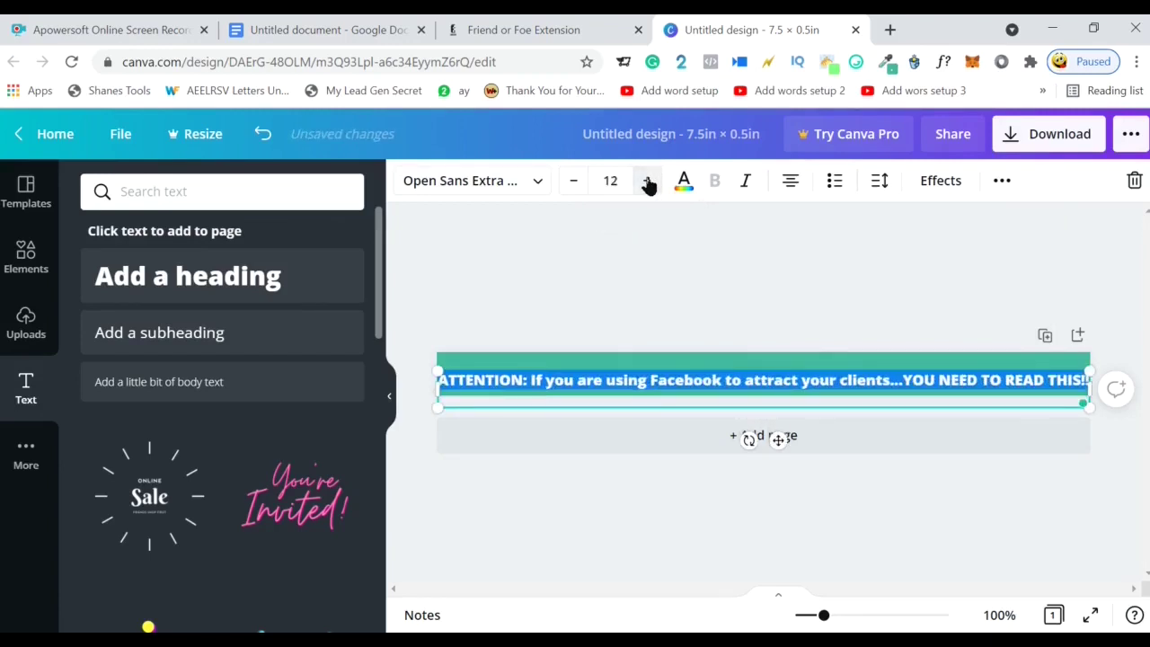
left_click(574, 180)
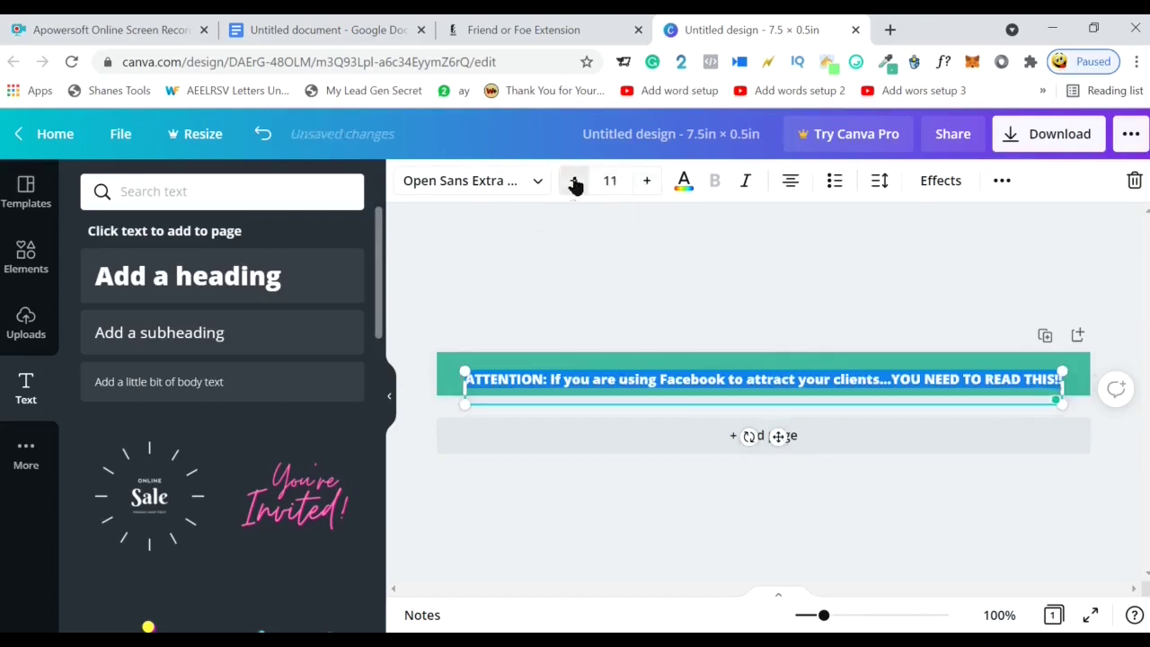
left_click(714, 295)
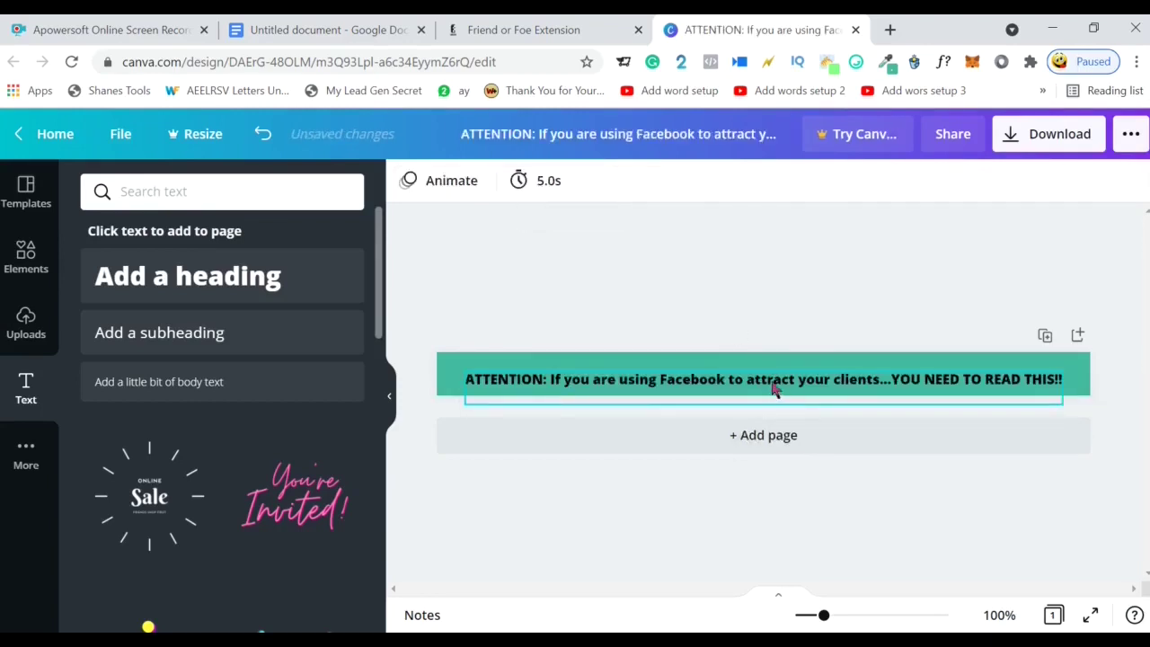
- Move the ATTENTION heading slightly up so its text box fits inside the banner, and colour the text white
left_click(775, 389)
left_click_drag(775, 388, 769, 377)
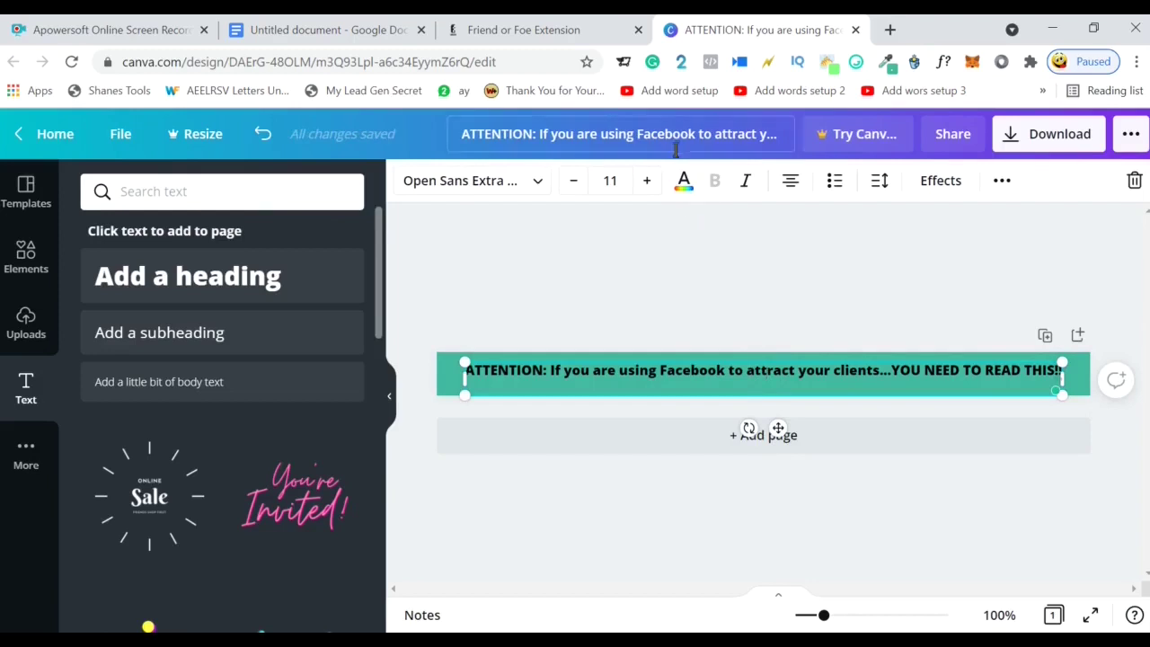
left_click(684, 180)
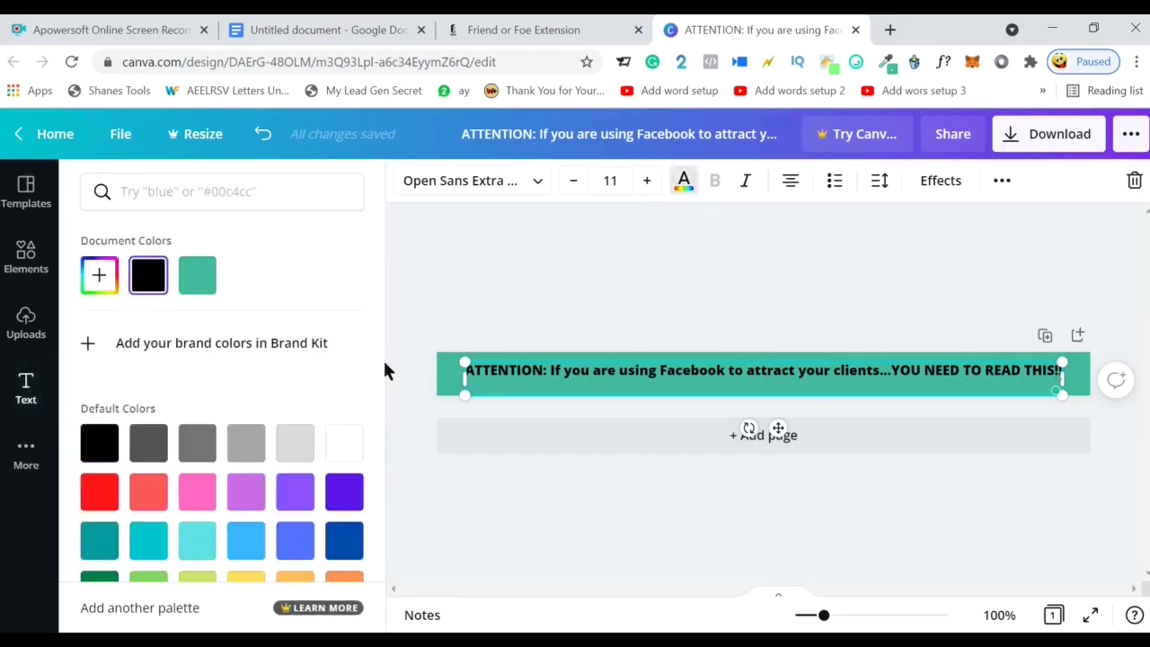
left_click(344, 445)
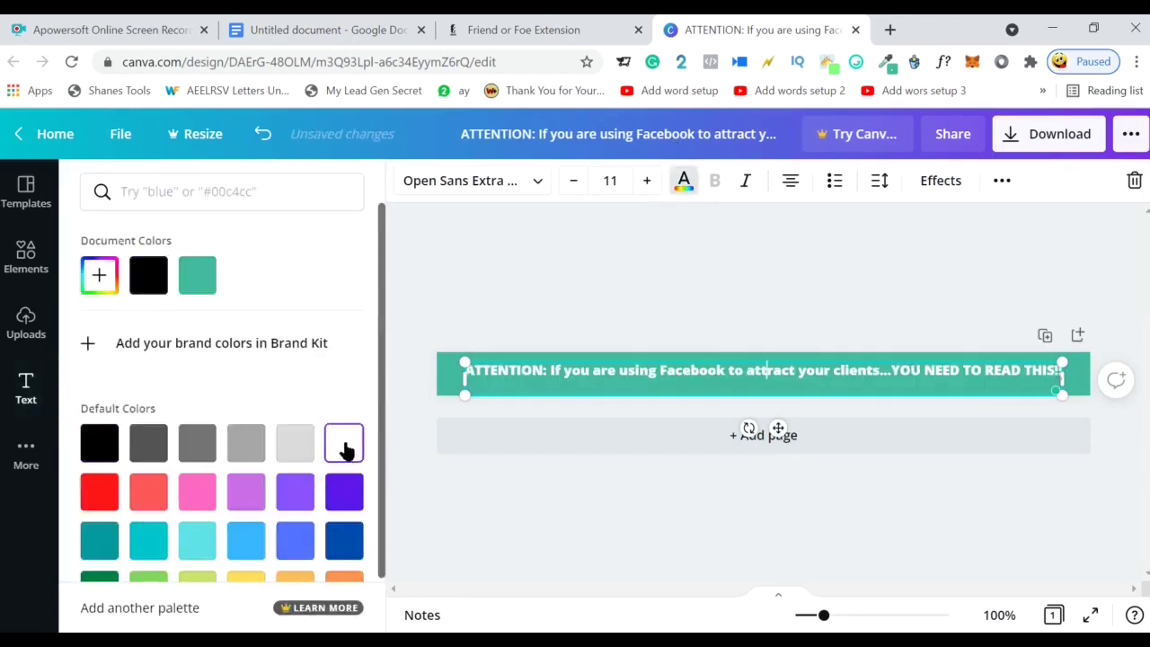
left_click(597, 253)
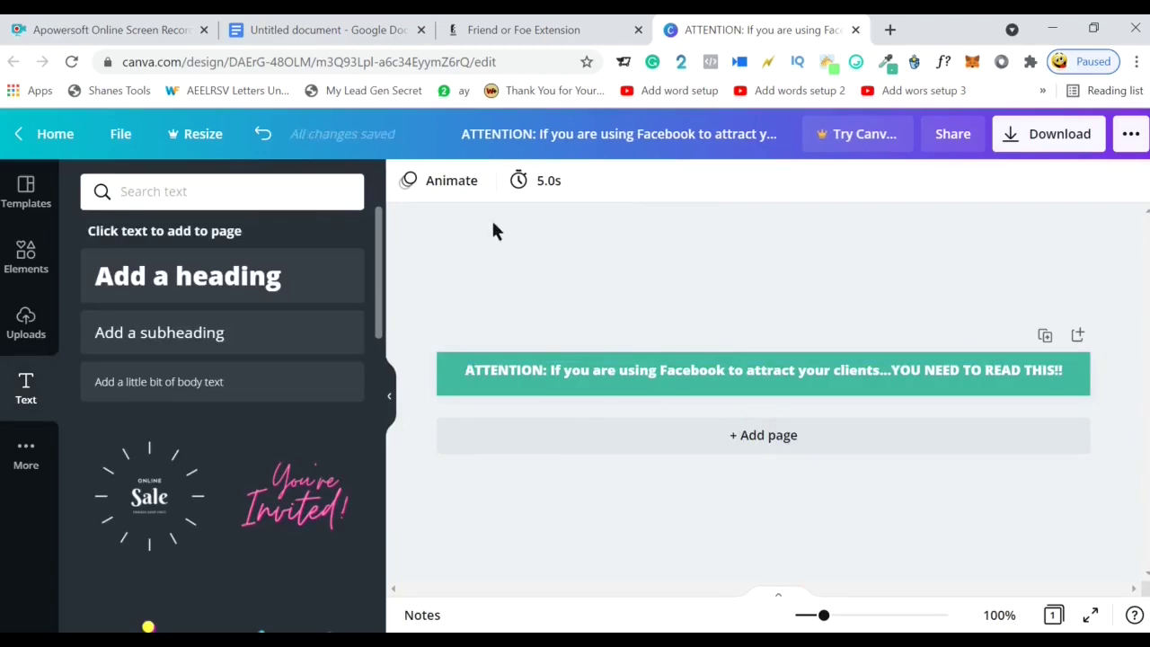
- Download the finished banner design as a PNG
left_click(1027, 136)
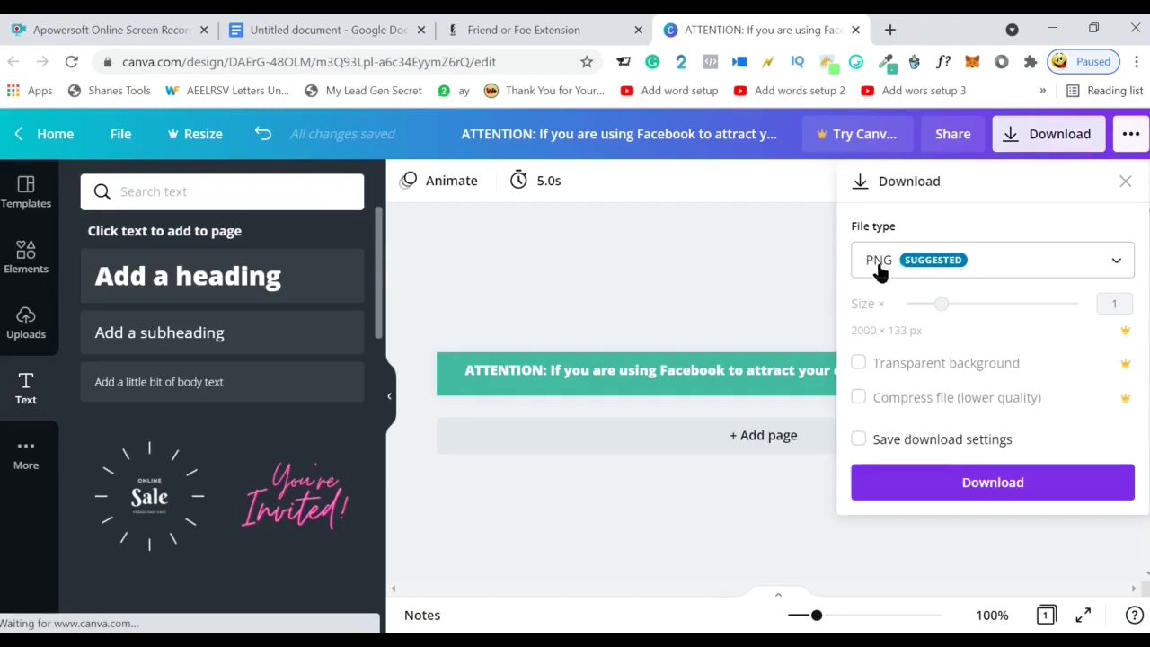
left_click(964, 487)
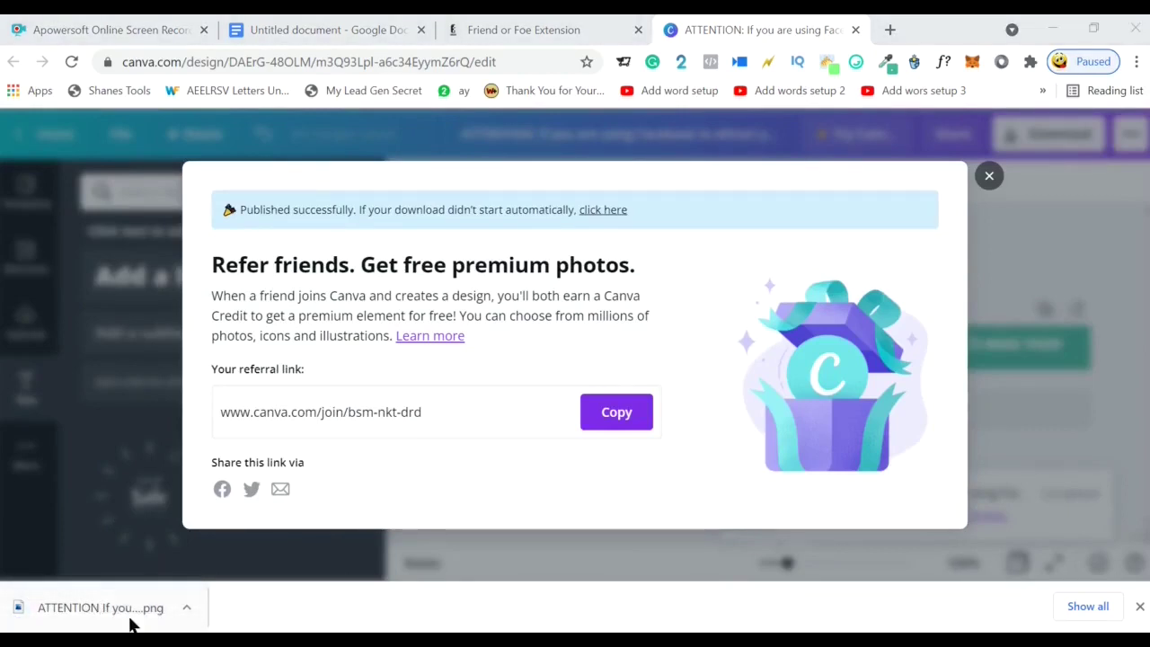
- Switch to the Google Docs document and insert the newly downloaded ATTENTION banner image, the copy ending in (1), from the Downloads folder
left_click(350, 34)
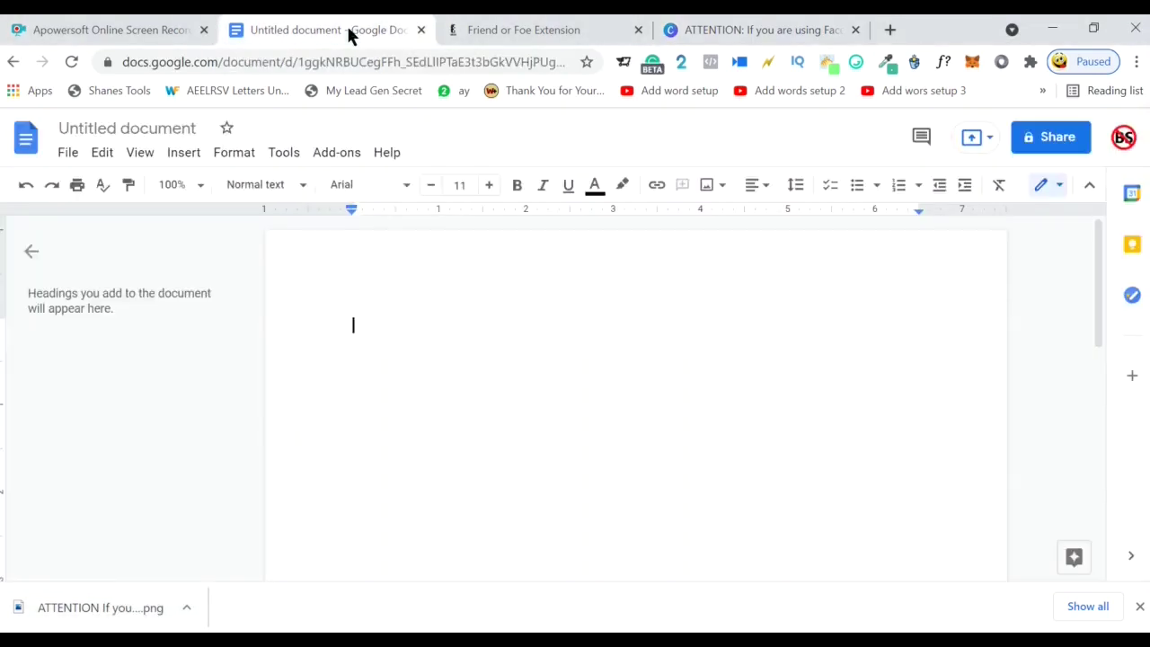
left_click(183, 155)
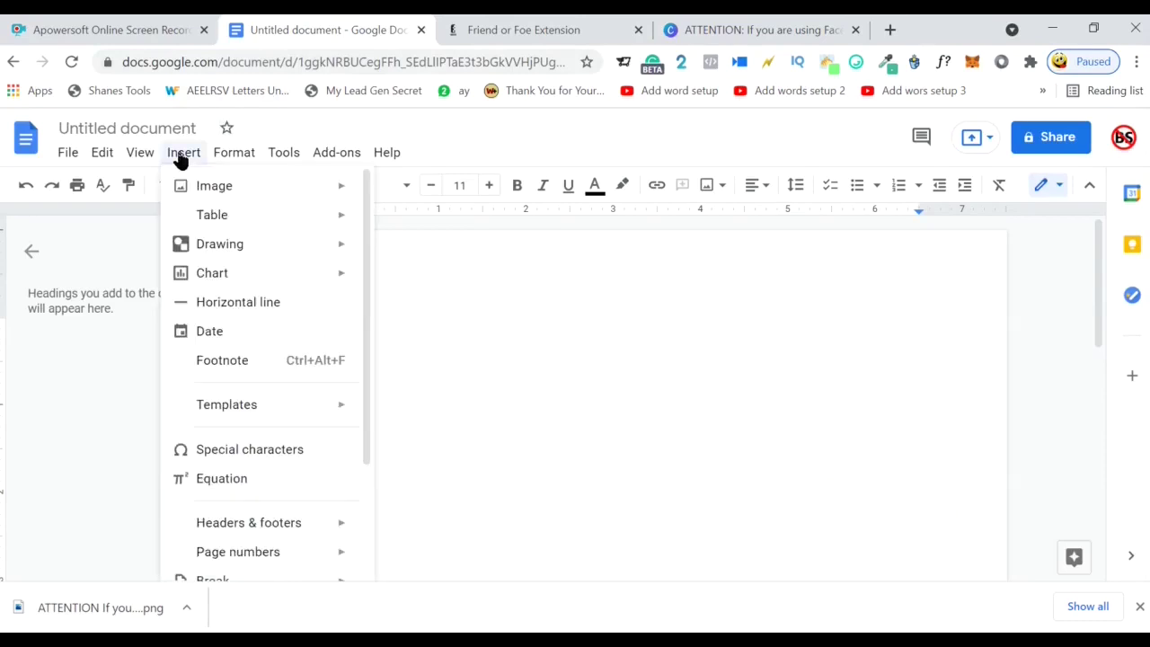
mouse_move(216, 191)
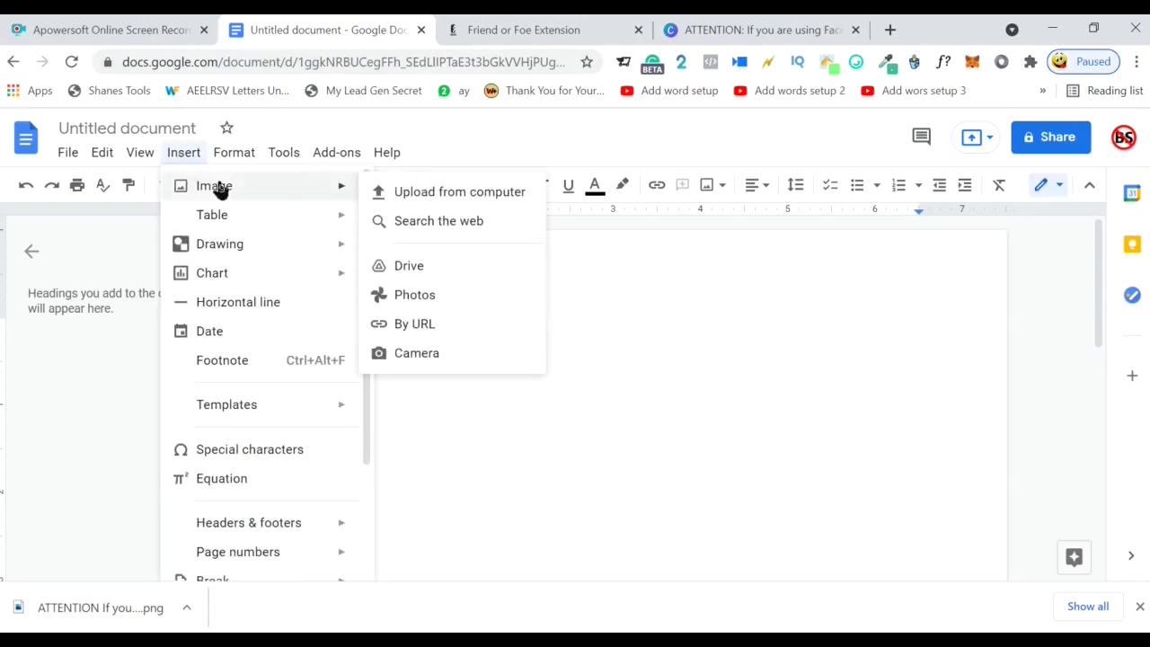
left_click(412, 192)
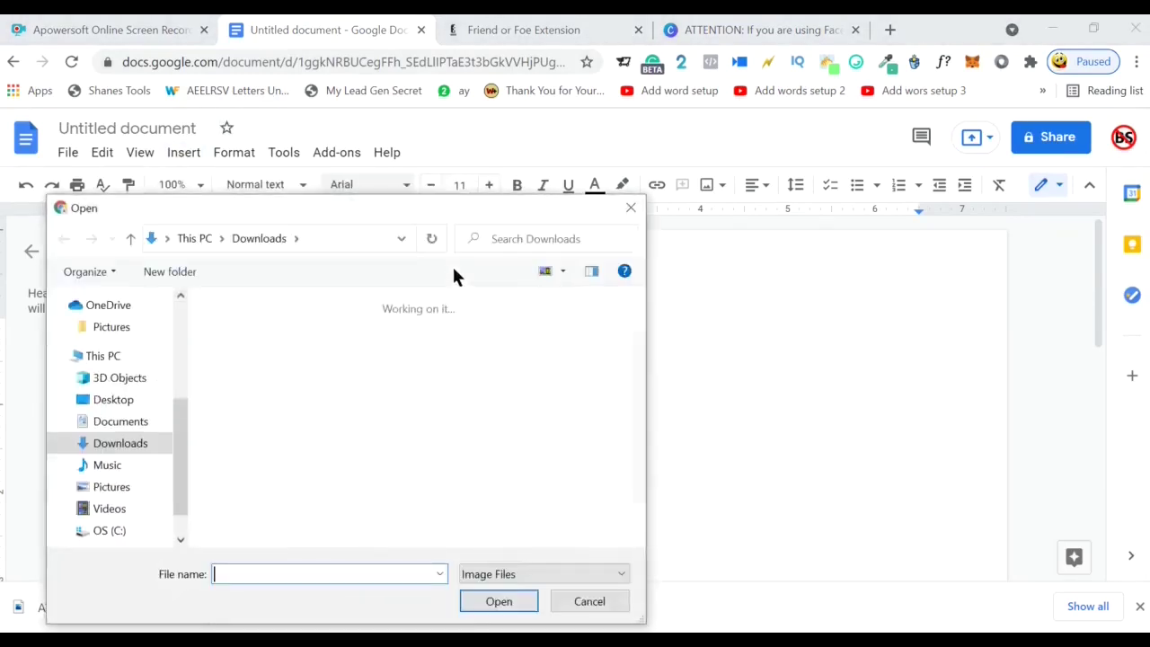
left_click(141, 443)
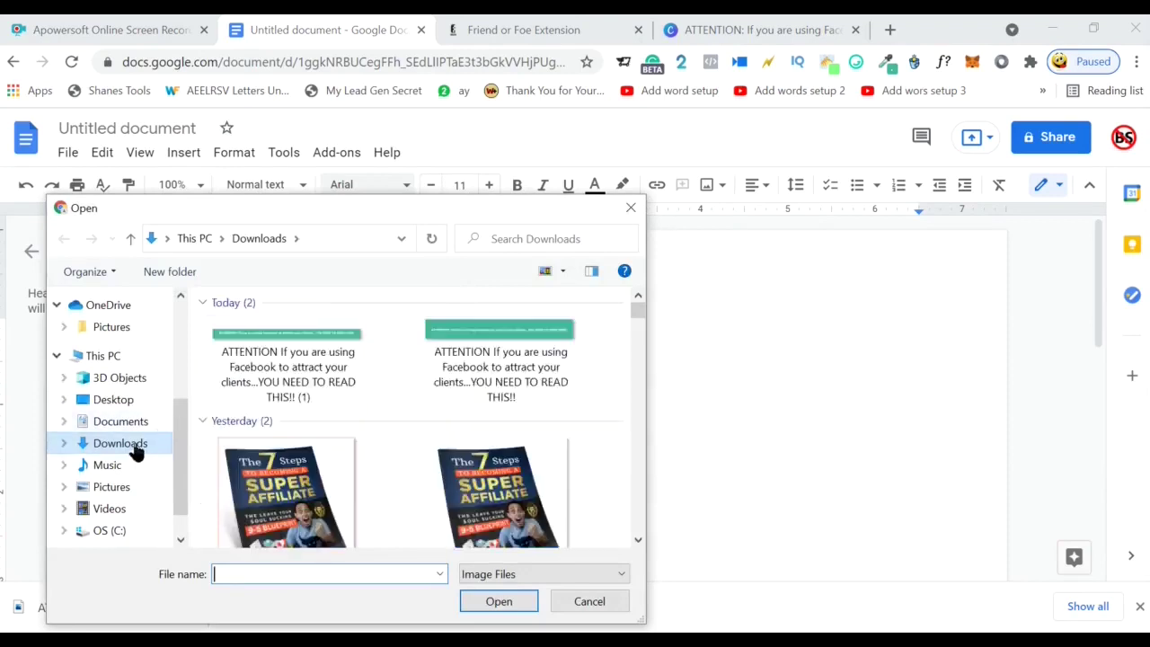
left_click(284, 357)
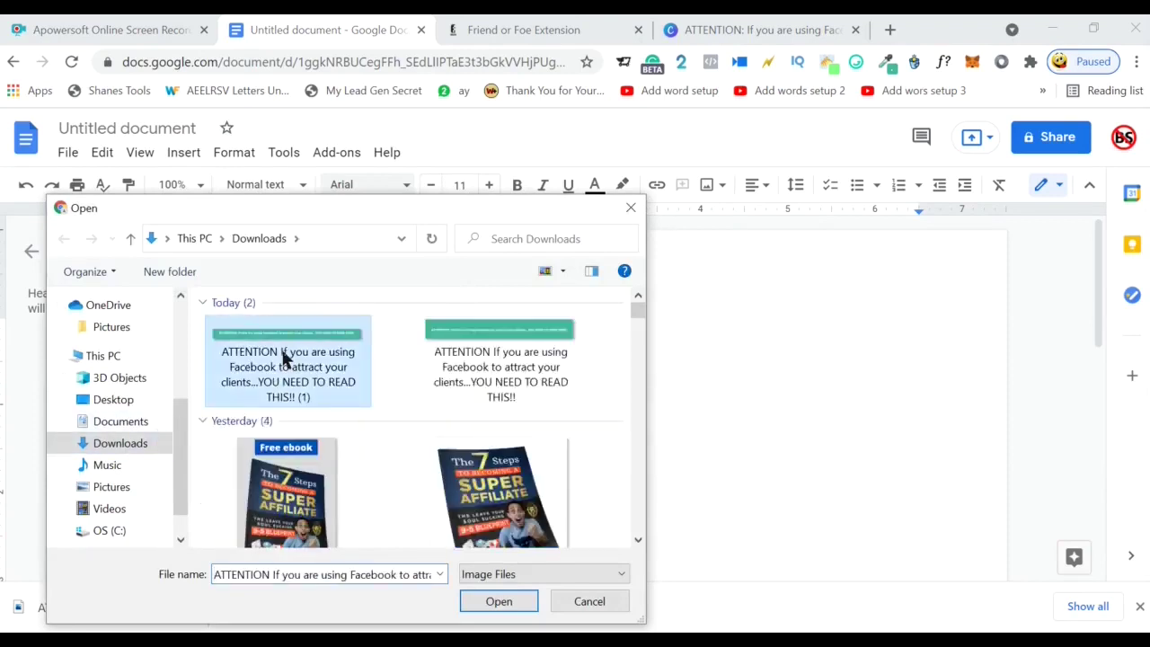
left_click(499, 601)
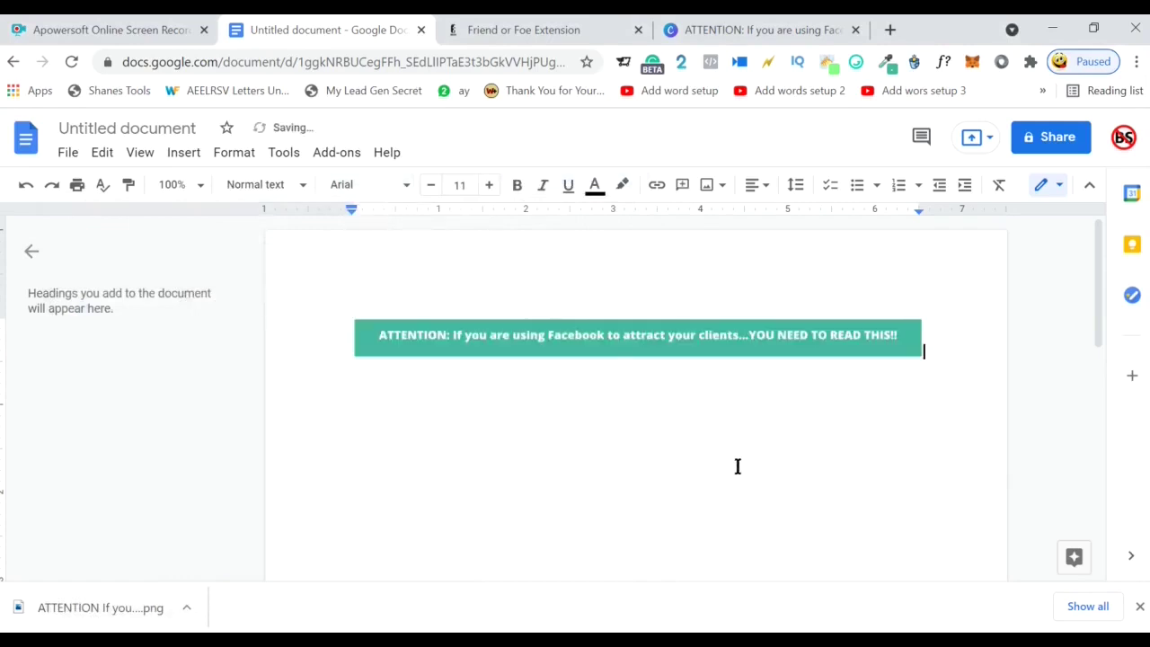
- Place the ATTENTION banner image behind text and fix its position on the page
left_click(653, 341)
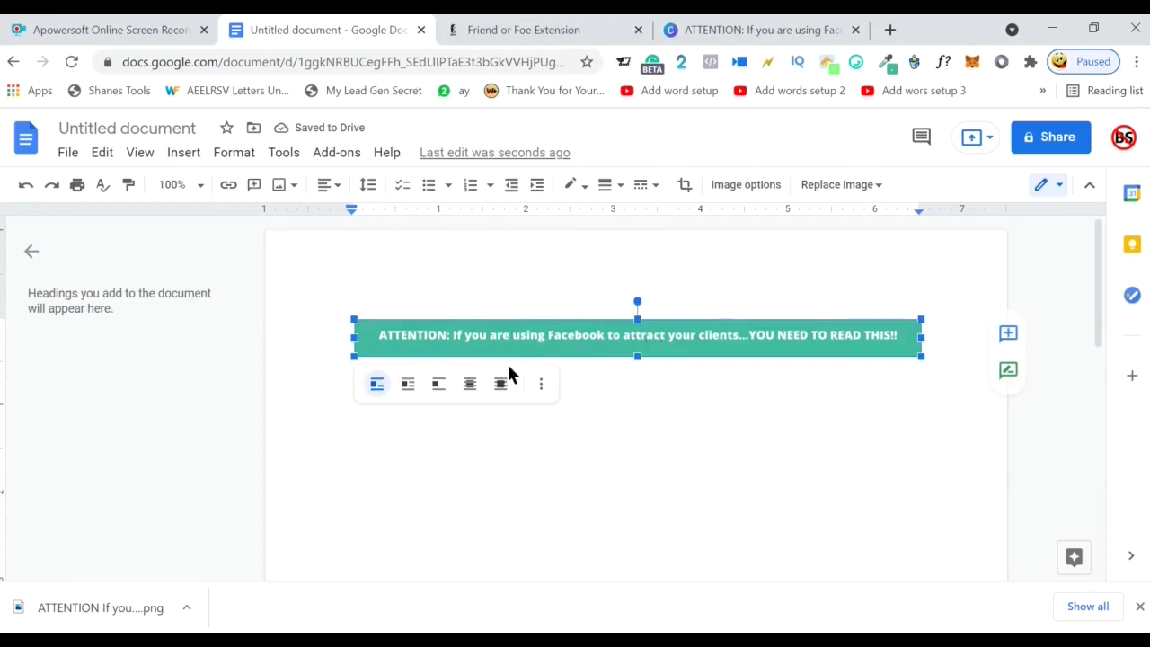
left_click(468, 386)
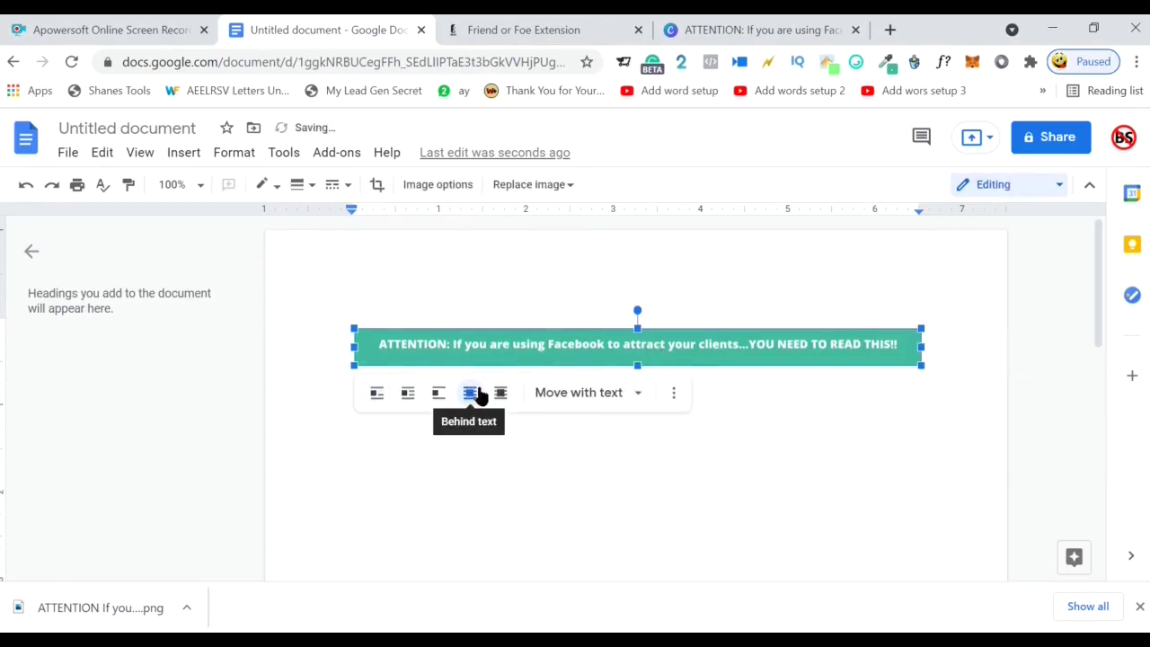
left_click(639, 396)
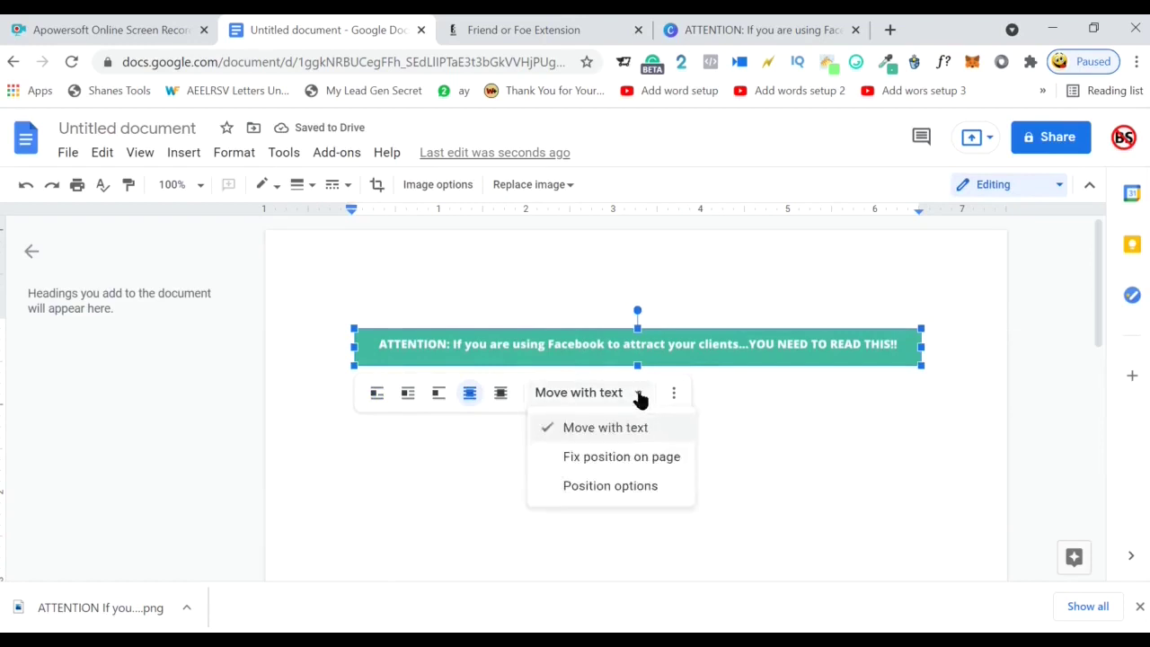
left_click(598, 459)
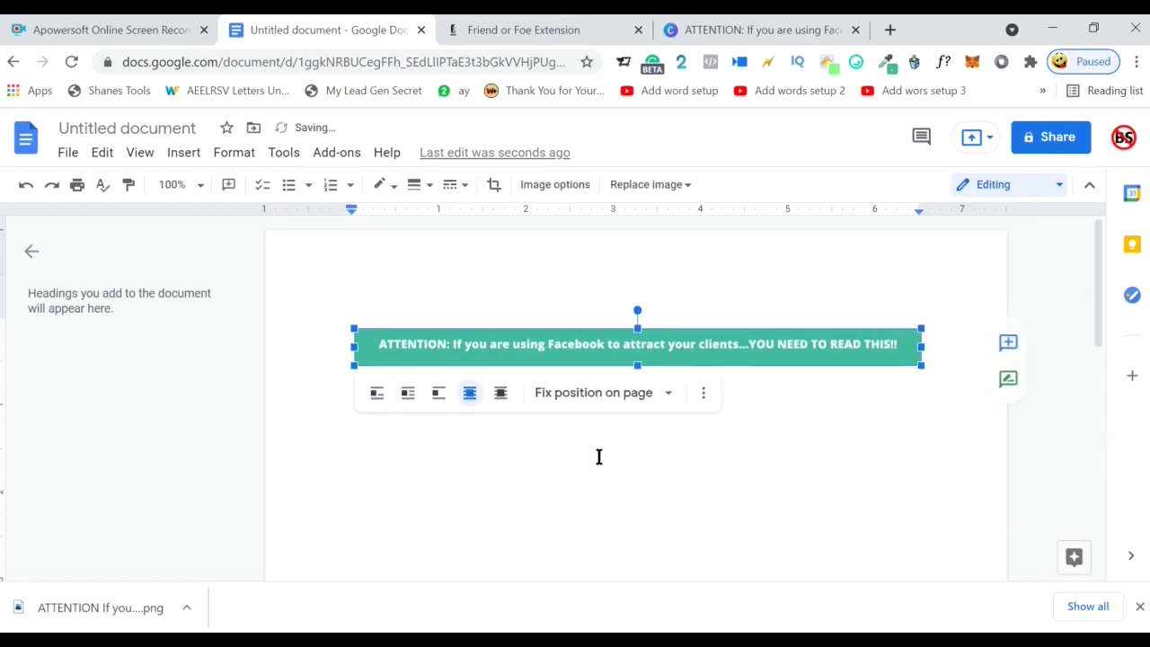
- Move the ATTENTION banner up into the page's top margin
left_click(665, 330)
left_click_drag(650, 332, 650, 269)
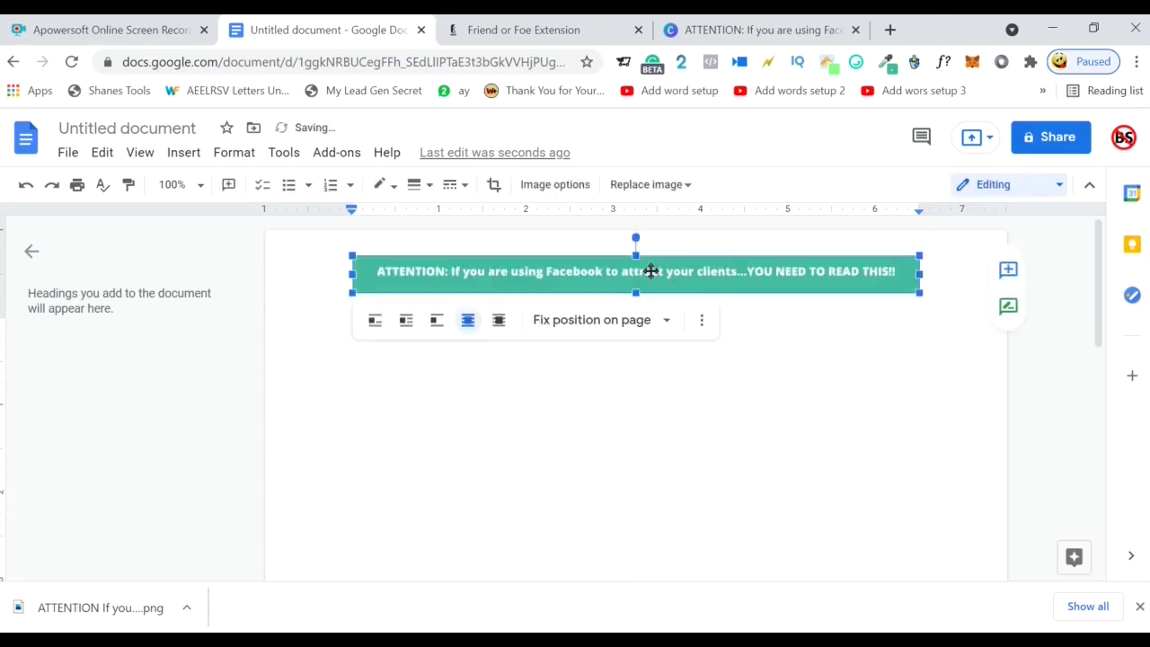
left_click(661, 408)
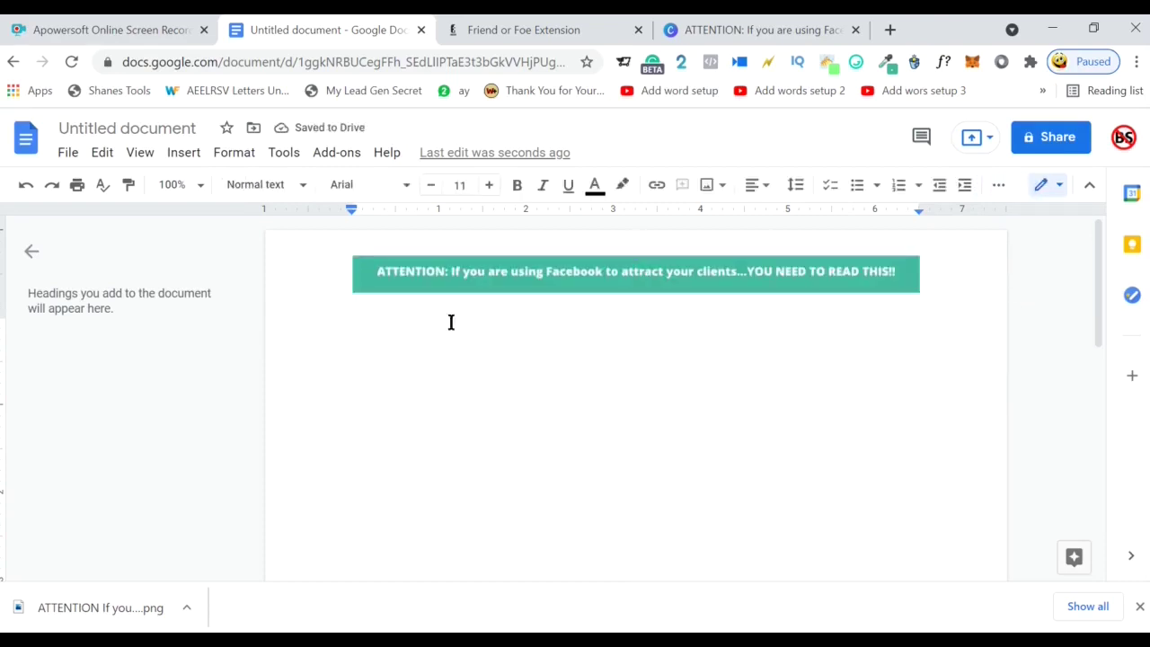
- Stretch the ATTENTION banner across the full page width and move it up against the page's top edge
left_click(384, 273)
left_click_drag(352, 273, 277, 270)
left_click_drag(272, 269, 267, 272)
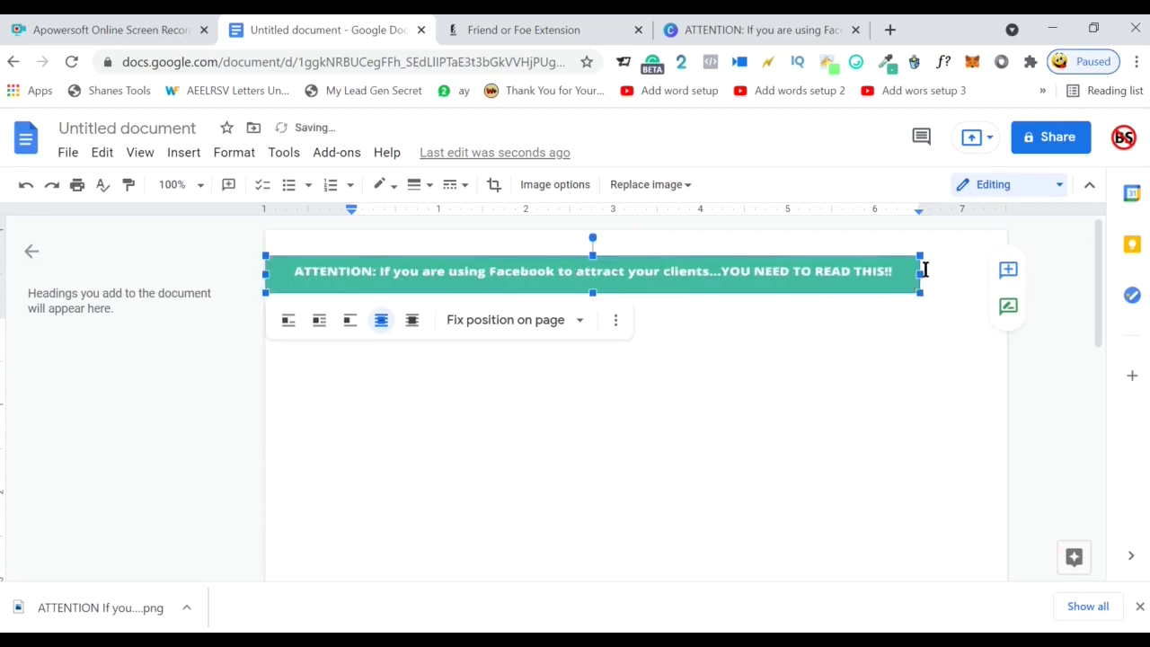
left_click_drag(921, 275, 1009, 280)
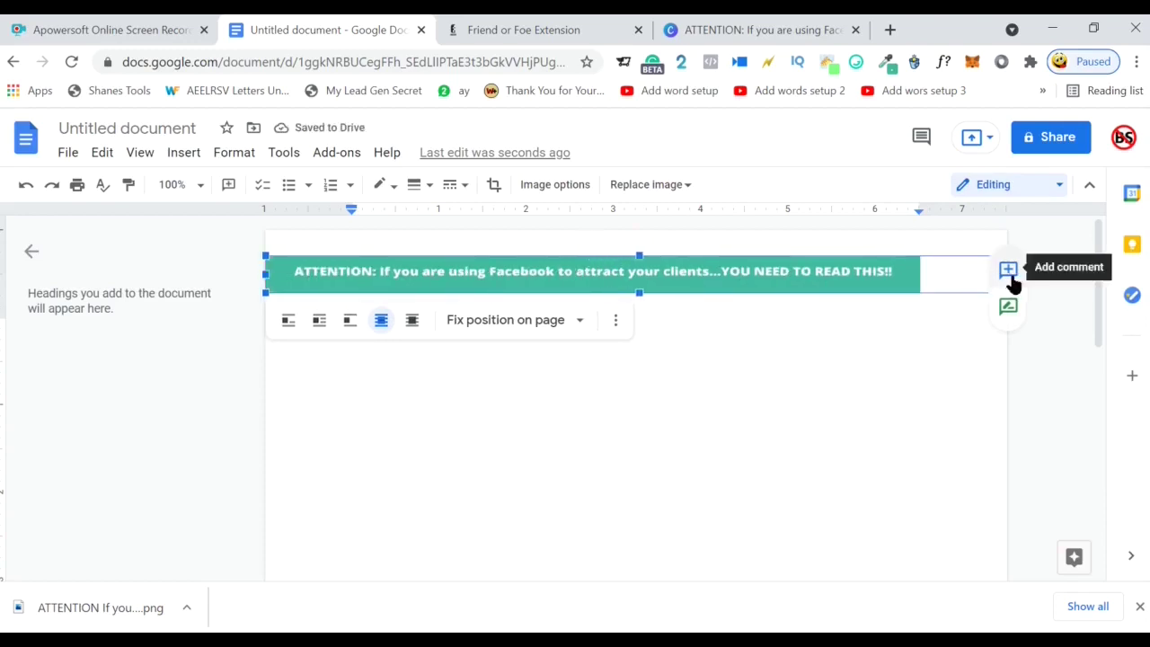
mouse_move(729, 270)
left_mouse_down()
mouse_move(724, 239)
mouse_move(719, 260)
left_mouse_up()
- Switch to the Friend or Foe sales page and copy the headline "Convert more with Real Potential Leads!"
left_click(533, 26)
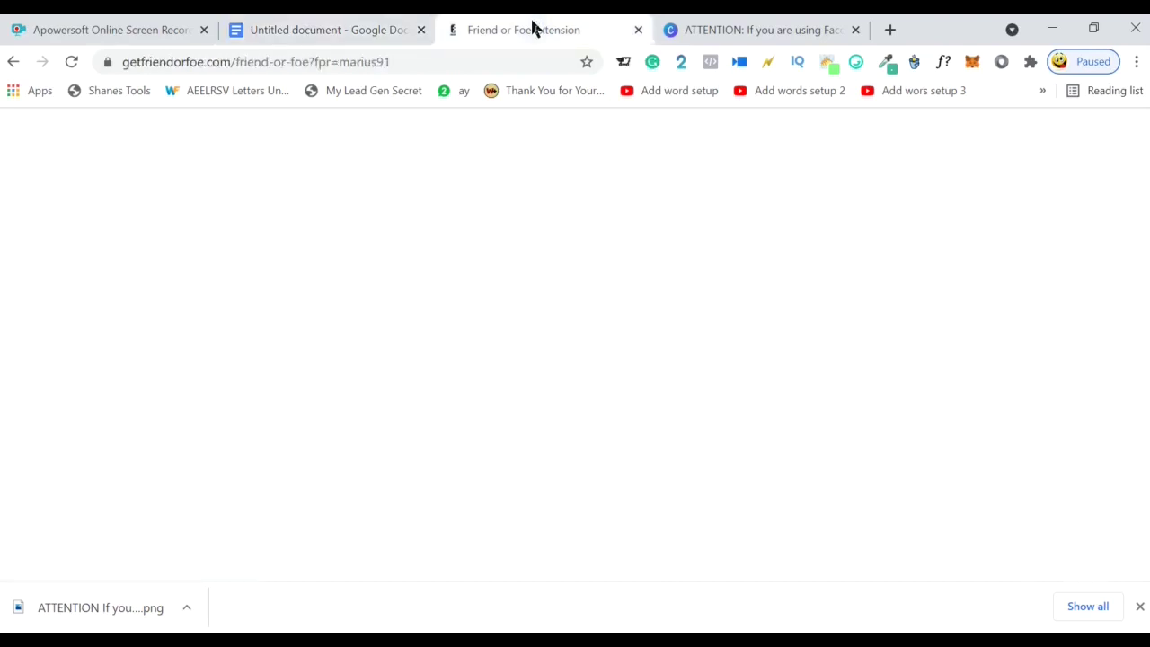
left_click(579, 188)
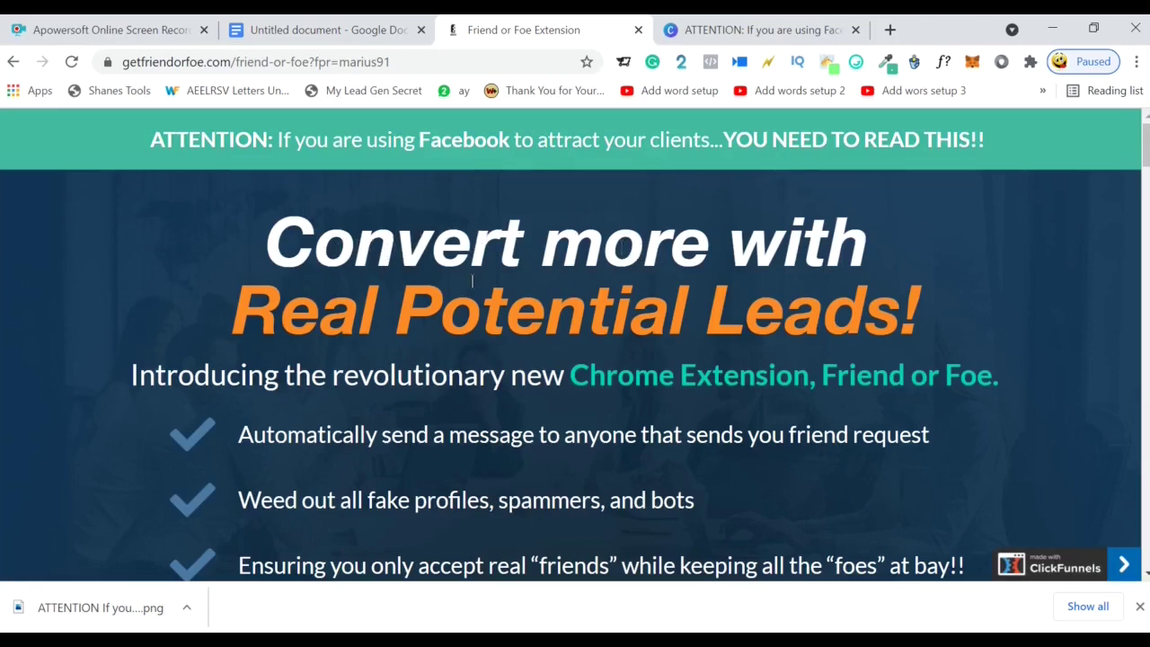
left_click_drag(267, 241, 912, 312)
right_click(867, 301)
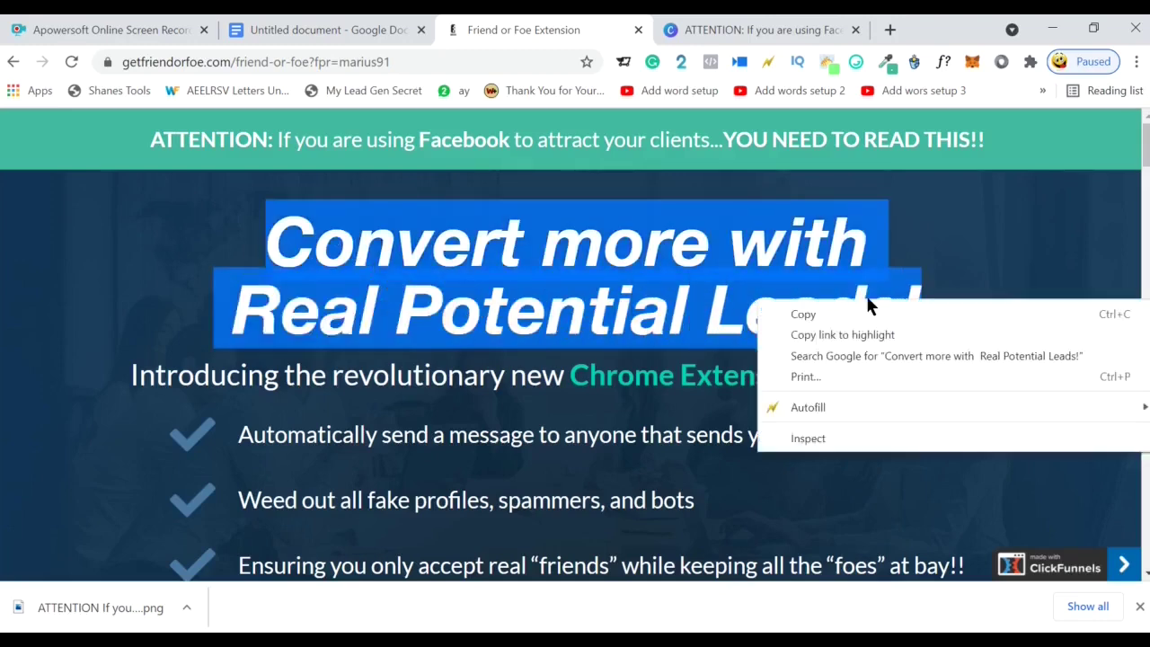
left_click(858, 311)
- Switch to the Google Docs document and paste the copied headline below the banner without formatting
left_click(306, 29)
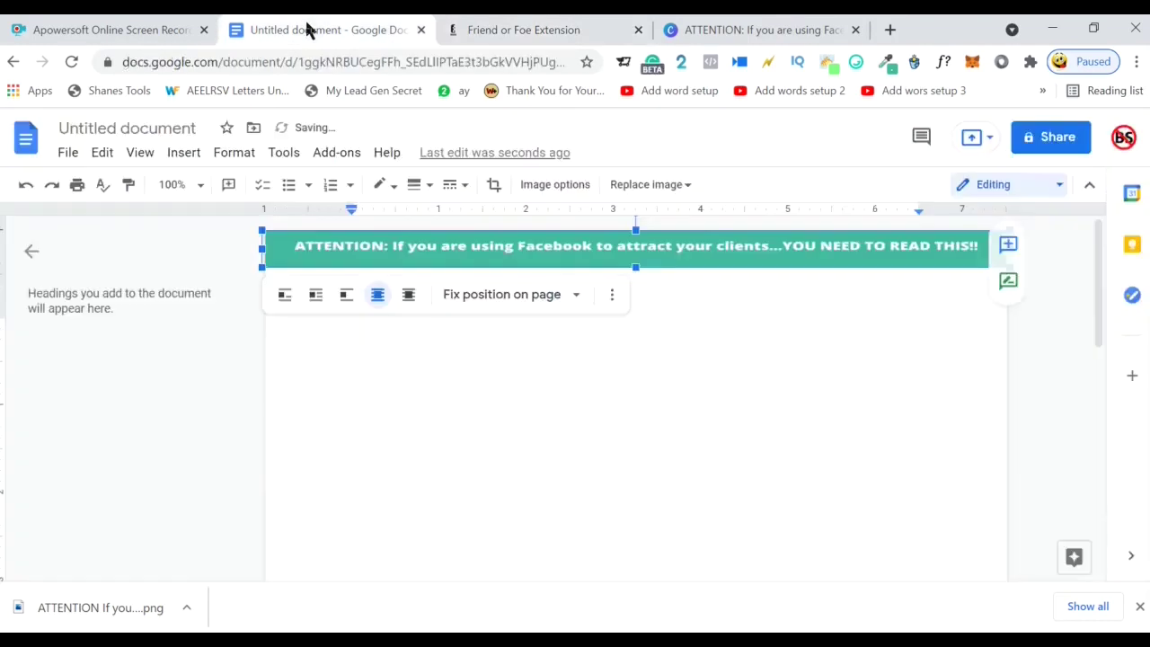
left_click(682, 306)
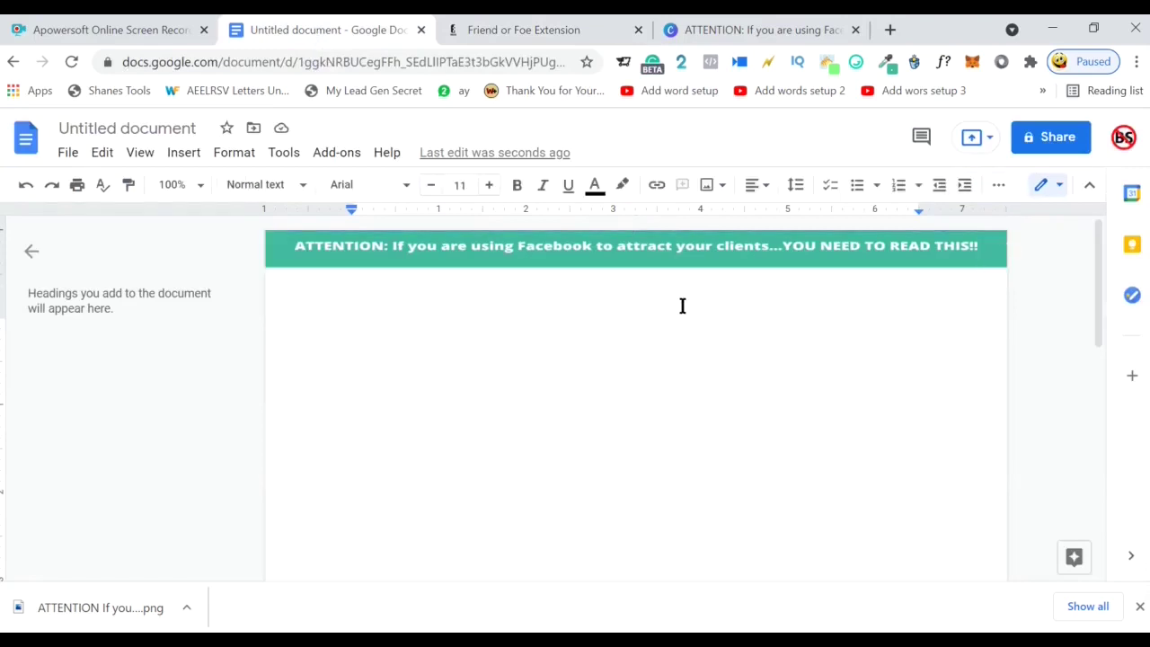
right_click(355, 323)
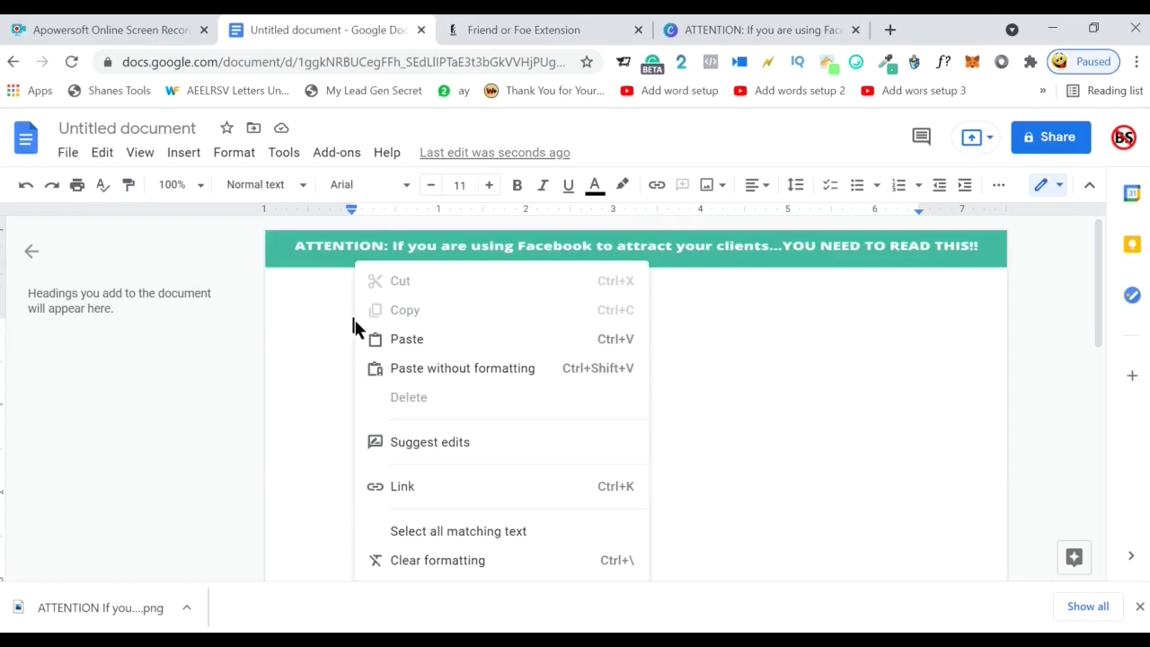
left_click(428, 369)
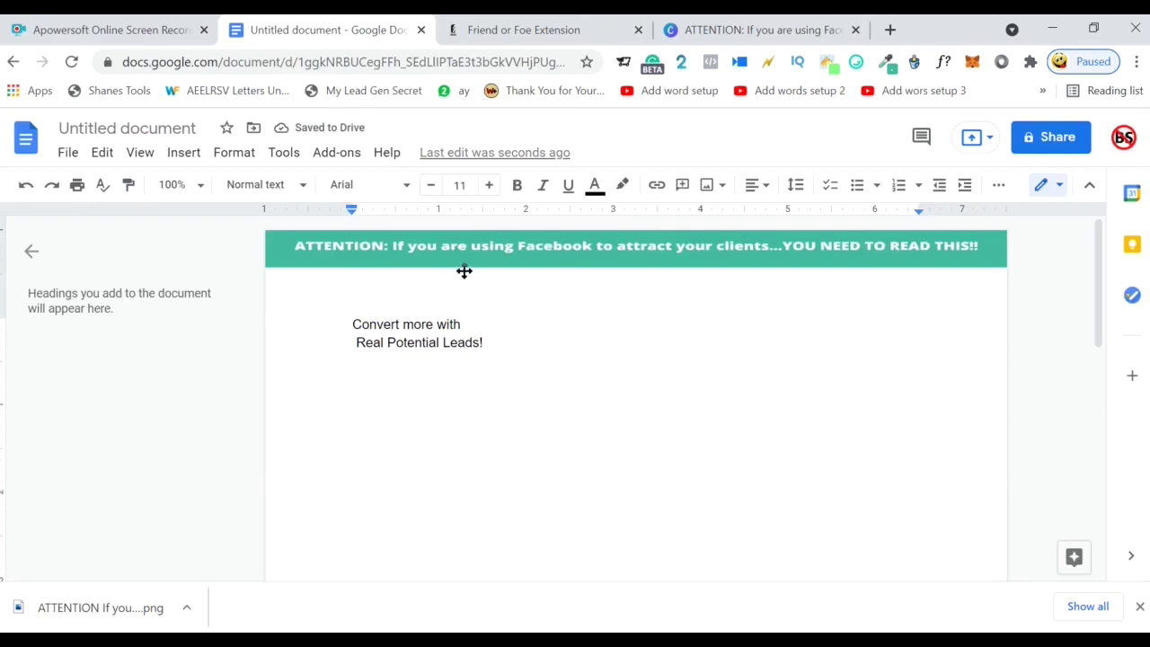
- Inspect the font of "Convert more with" on the sales page using WhatFont, and return to the Google Docs document
left_click(567, 34)
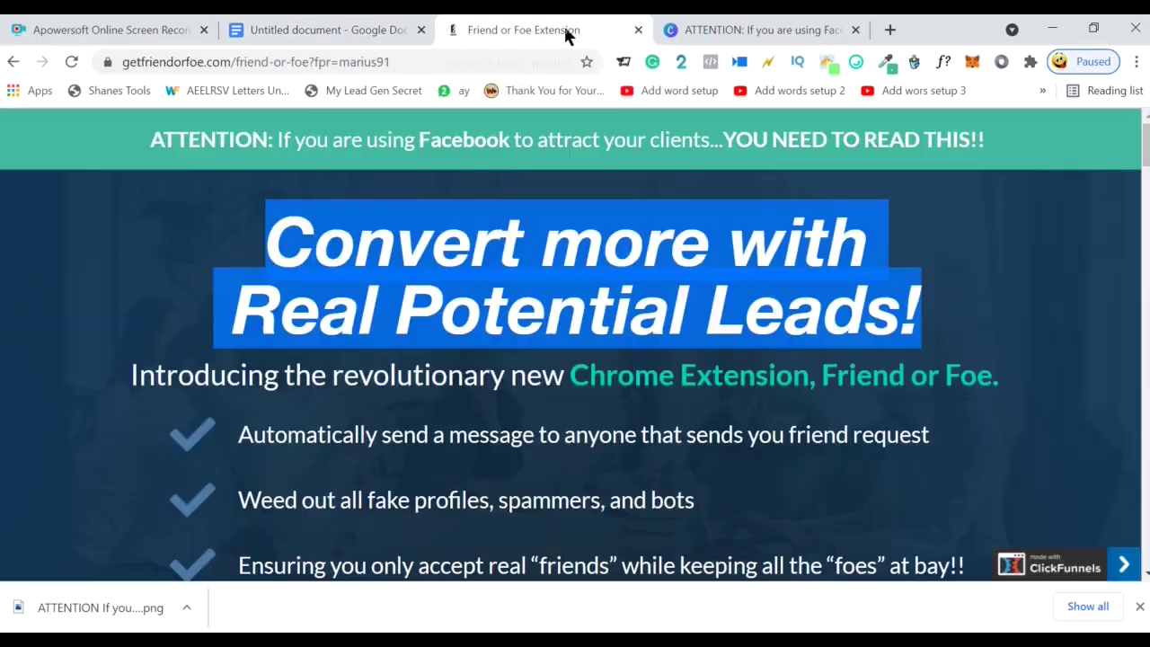
left_click(933, 283)
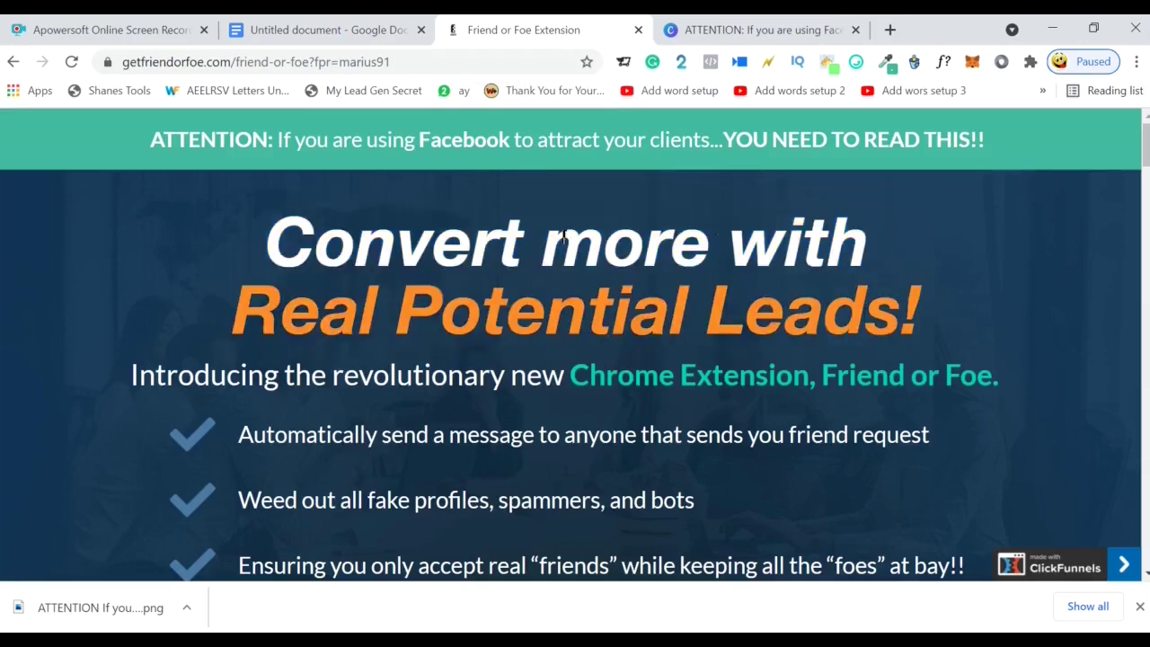
left_click(943, 65)
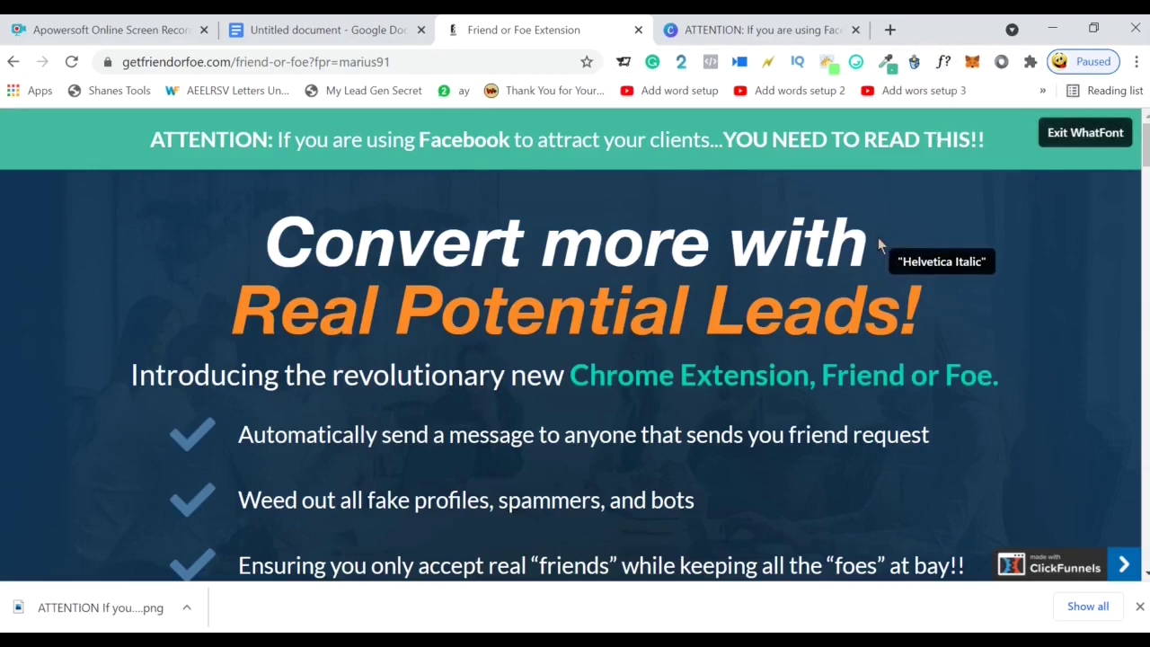
left_click(738, 258)
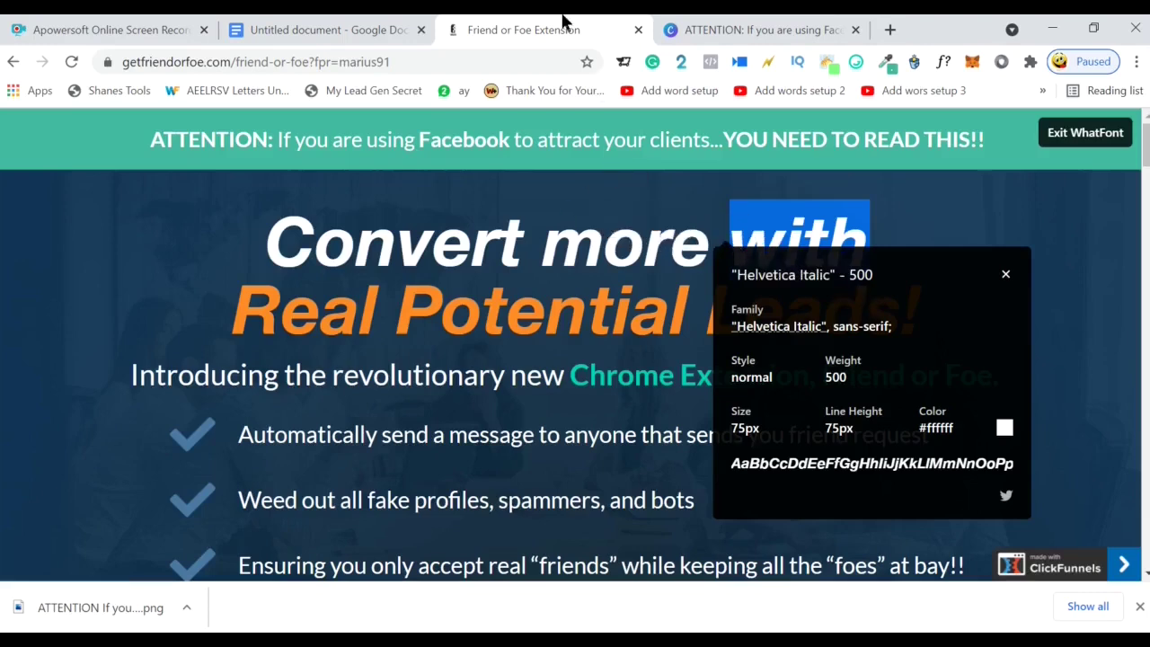
left_click(347, 27)
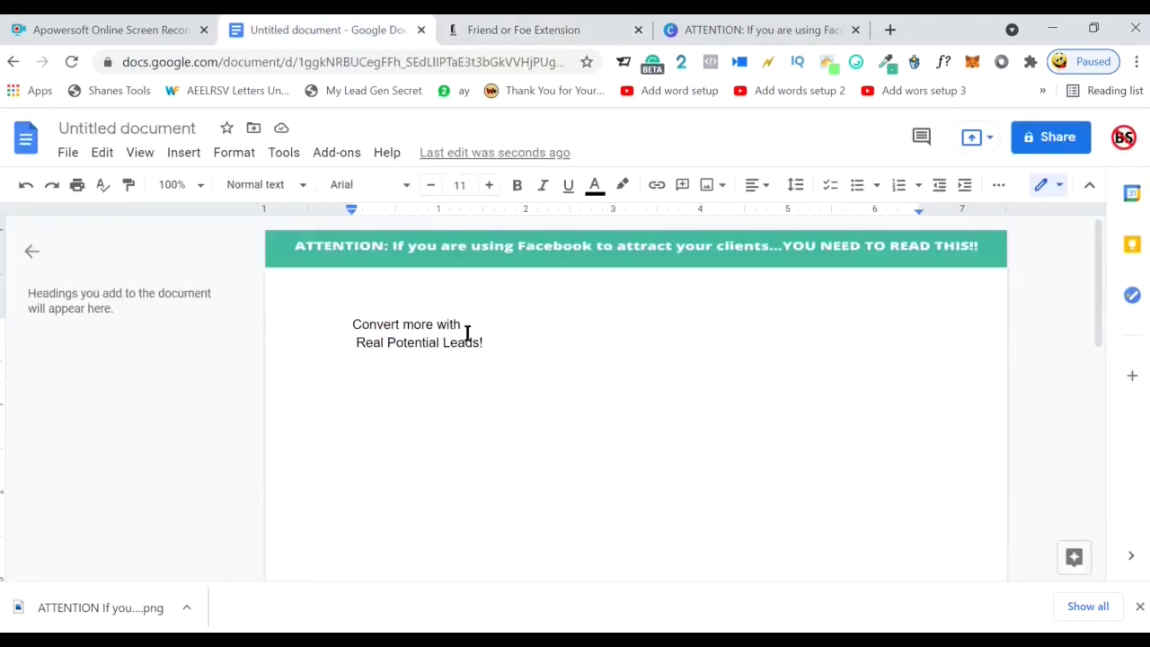
- Inspect the font of the orange "Real Potential Leads!" line on the sales page, then close the font details and exit WhatFont
left_click(581, 29)
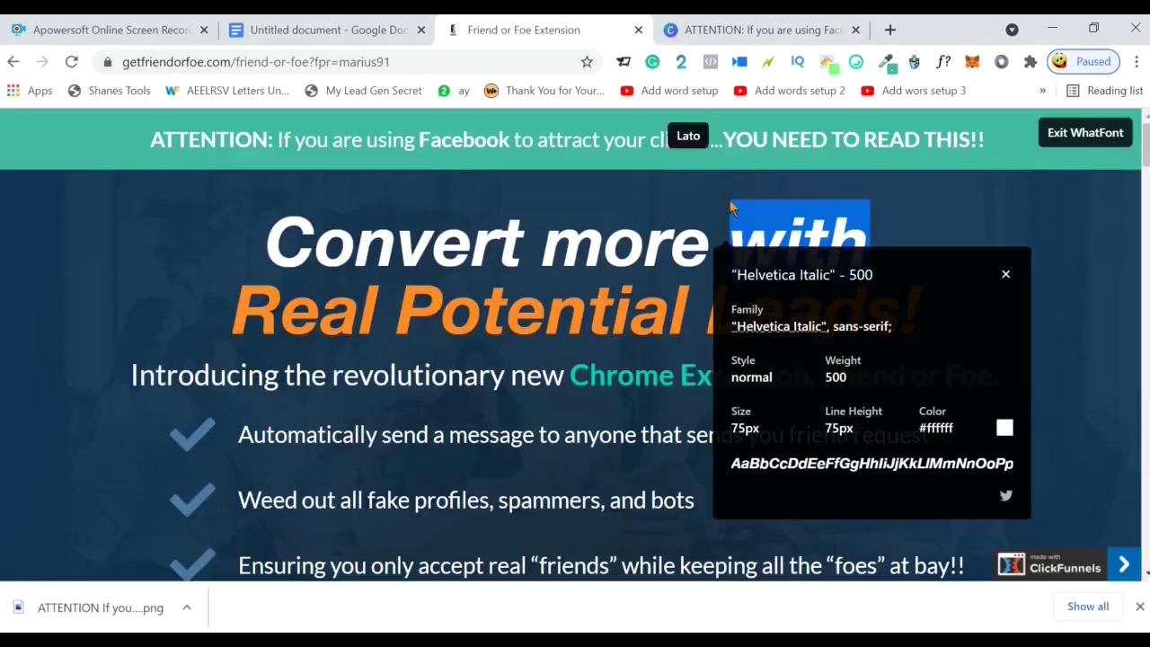
left_click(696, 309)
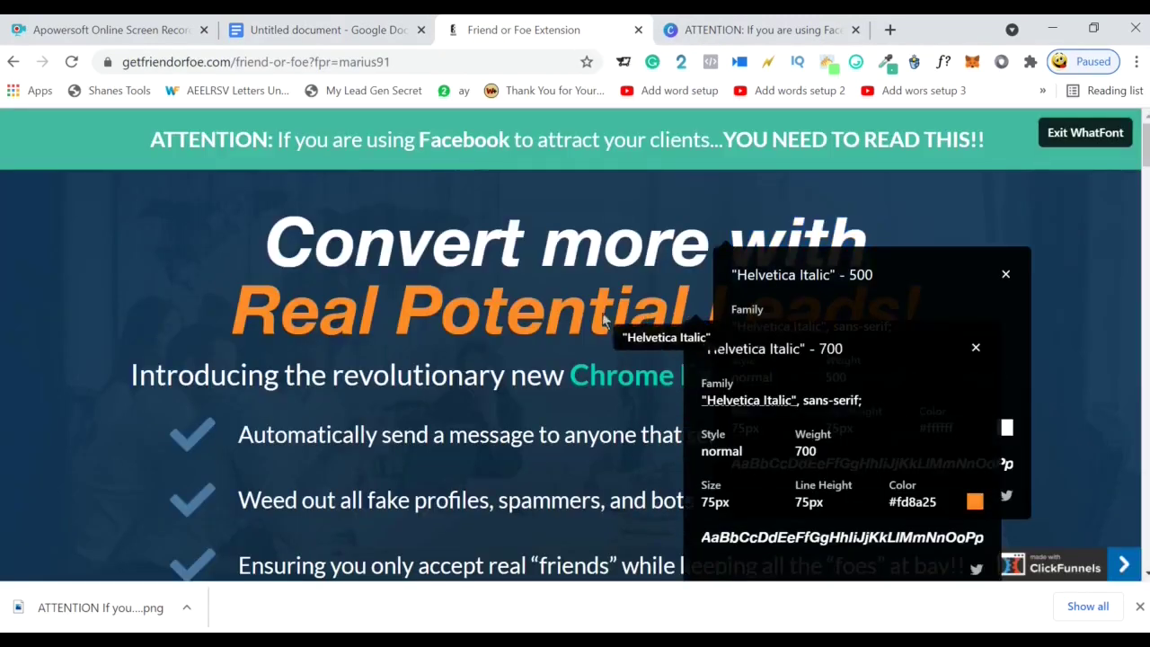
left_click(509, 310)
left_click(1006, 274)
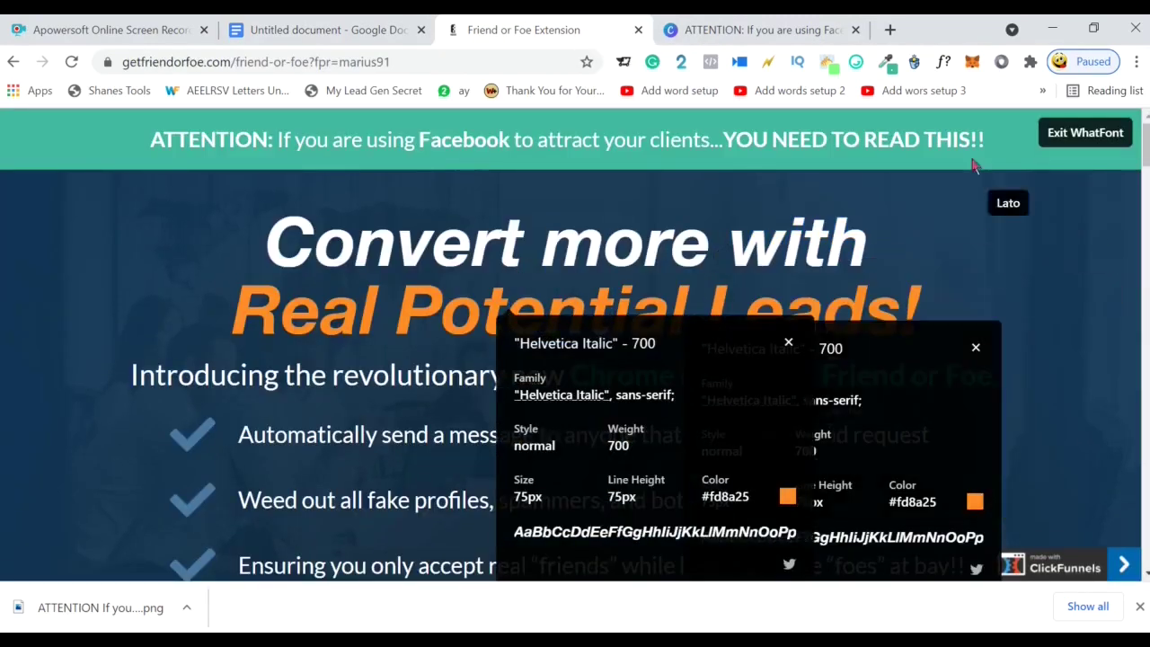
left_click(976, 348)
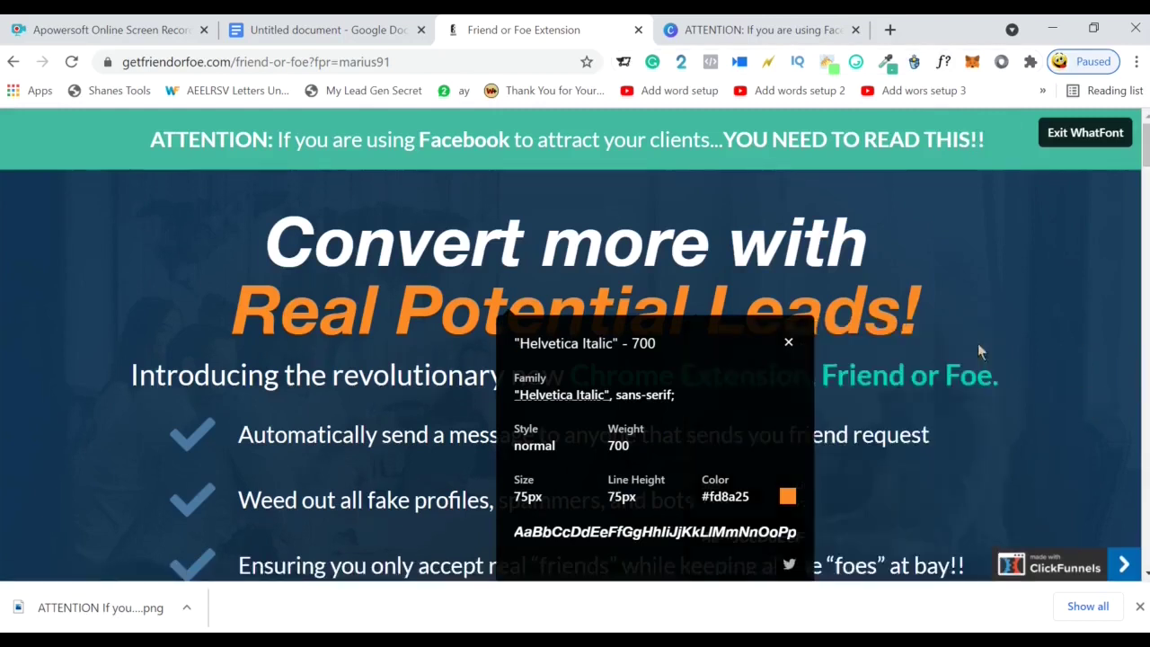
left_click(788, 343)
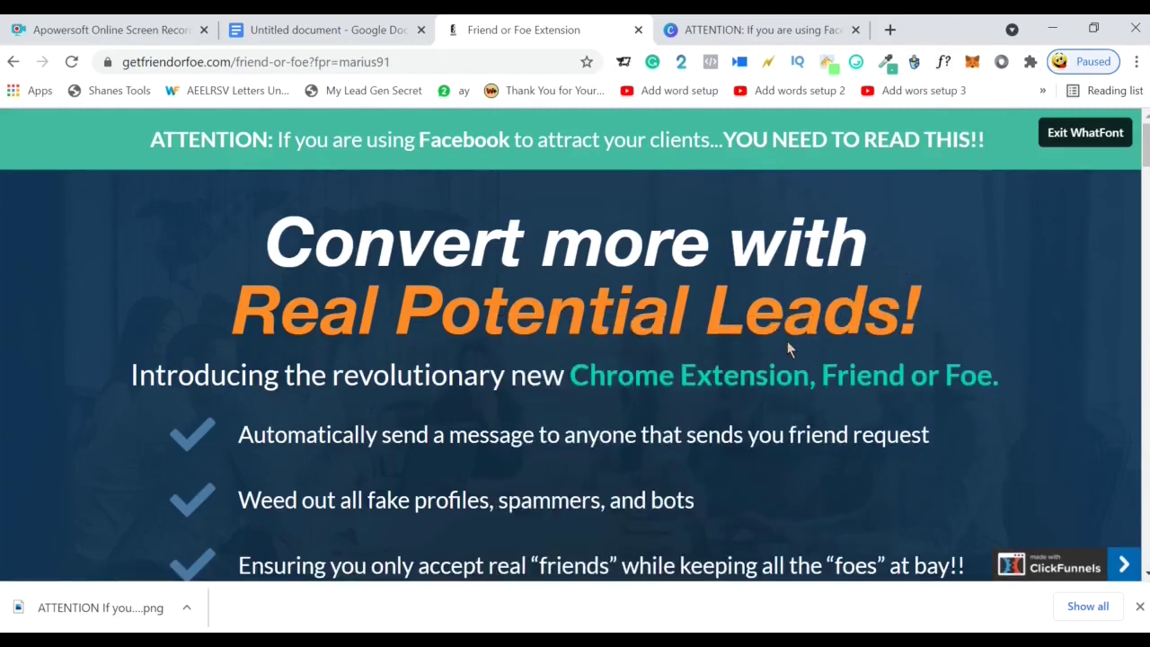
left_click(944, 65)
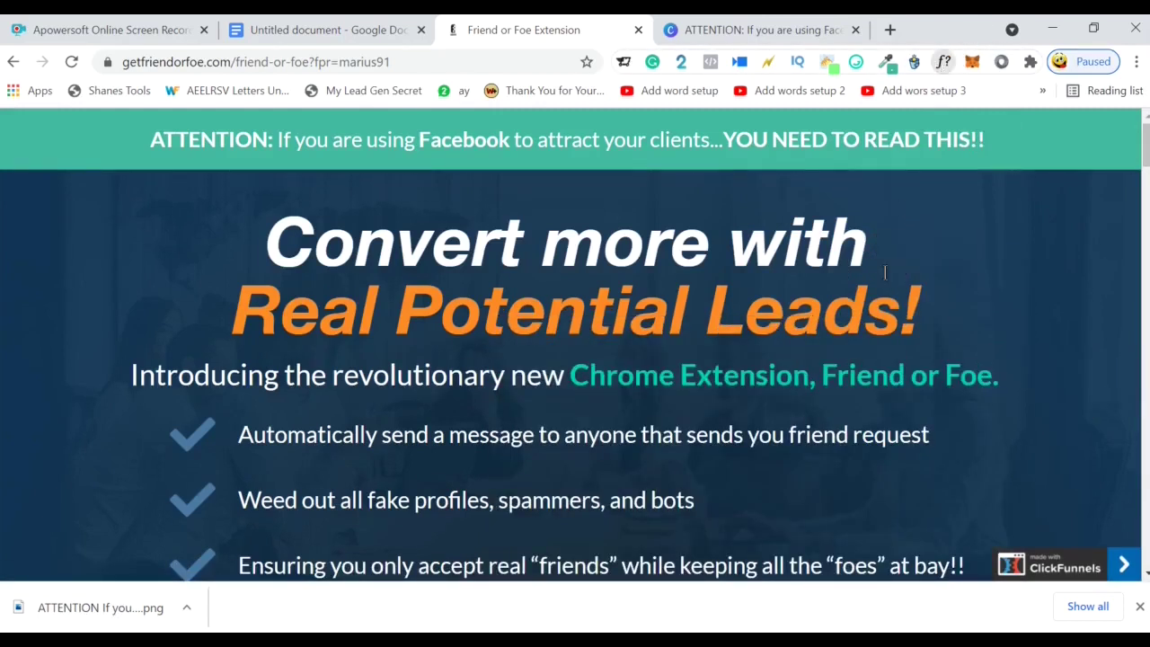
- Restart WhatFont on the sales page and inspect the fonts of the bullet text and the "Real Potential Leads!" line again
left_click_drag(928, 326, 713, 313)
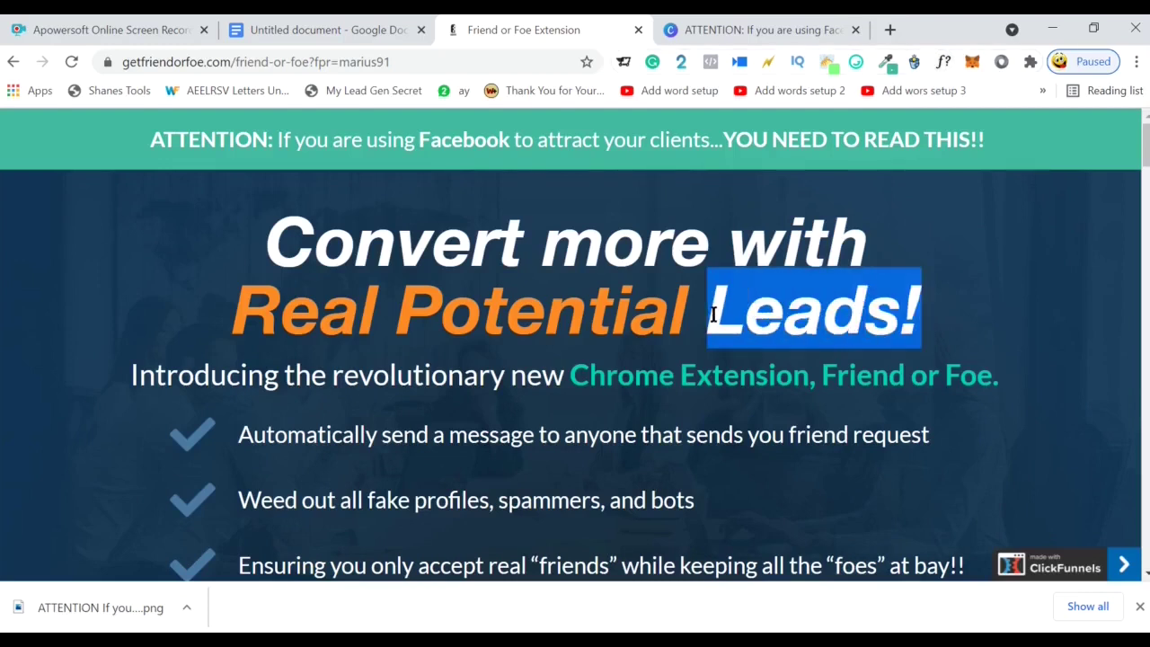
left_click(943, 63)
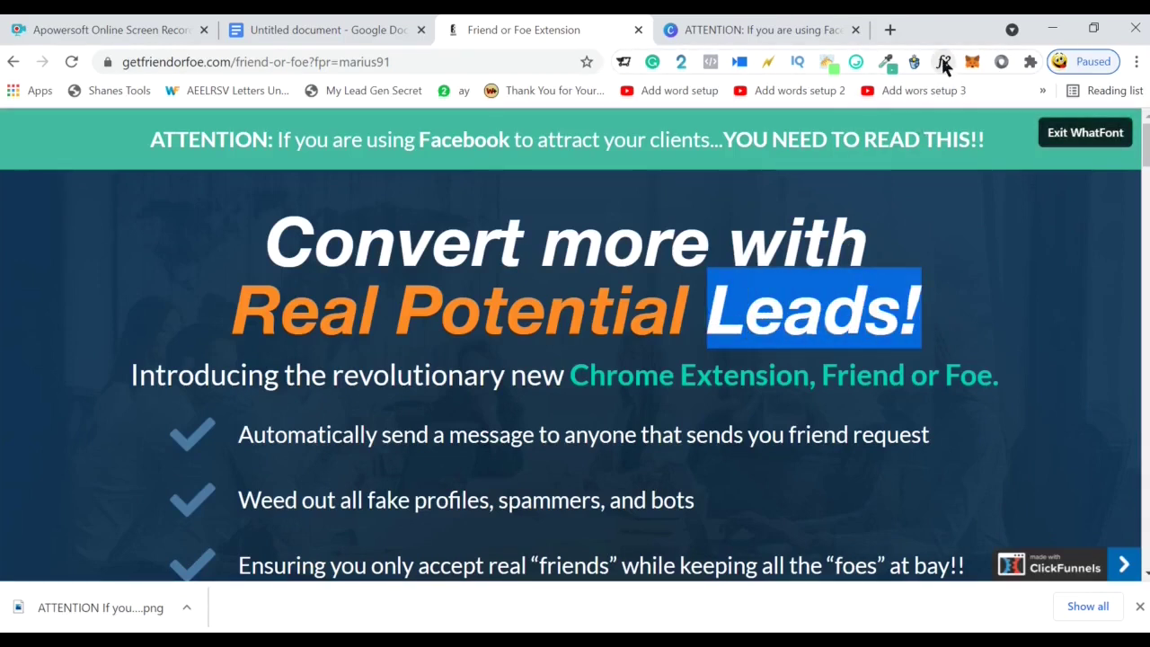
scroll(952, 342, "down", 1)
left_click(949, 358)
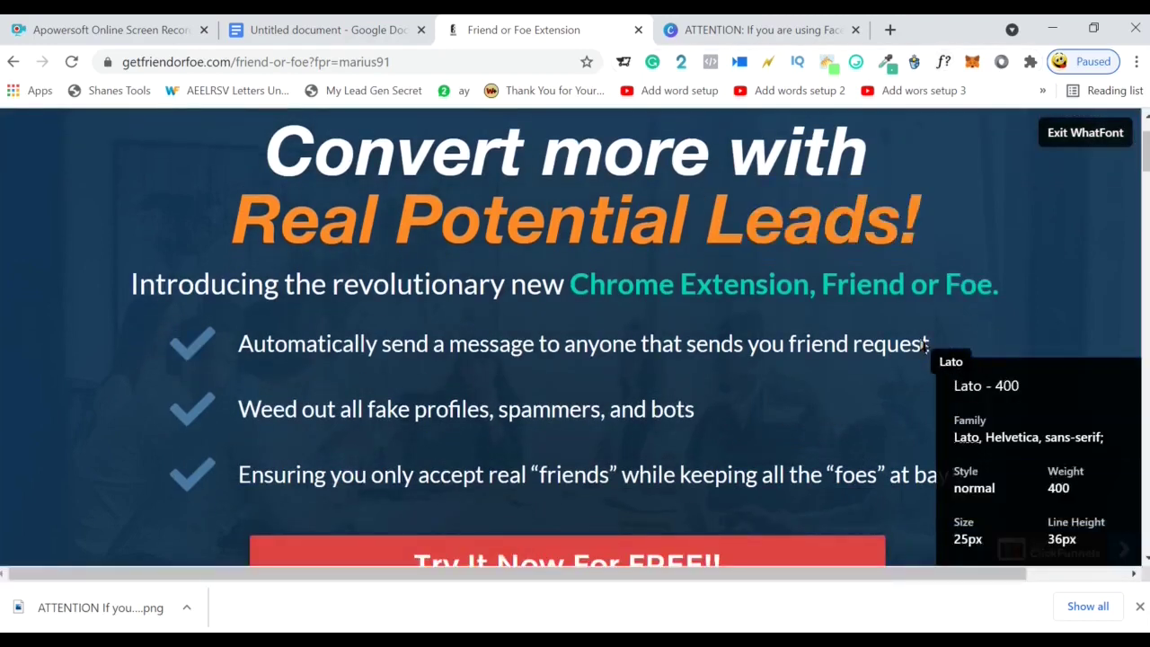
left_click(1049, 237)
left_click(832, 234)
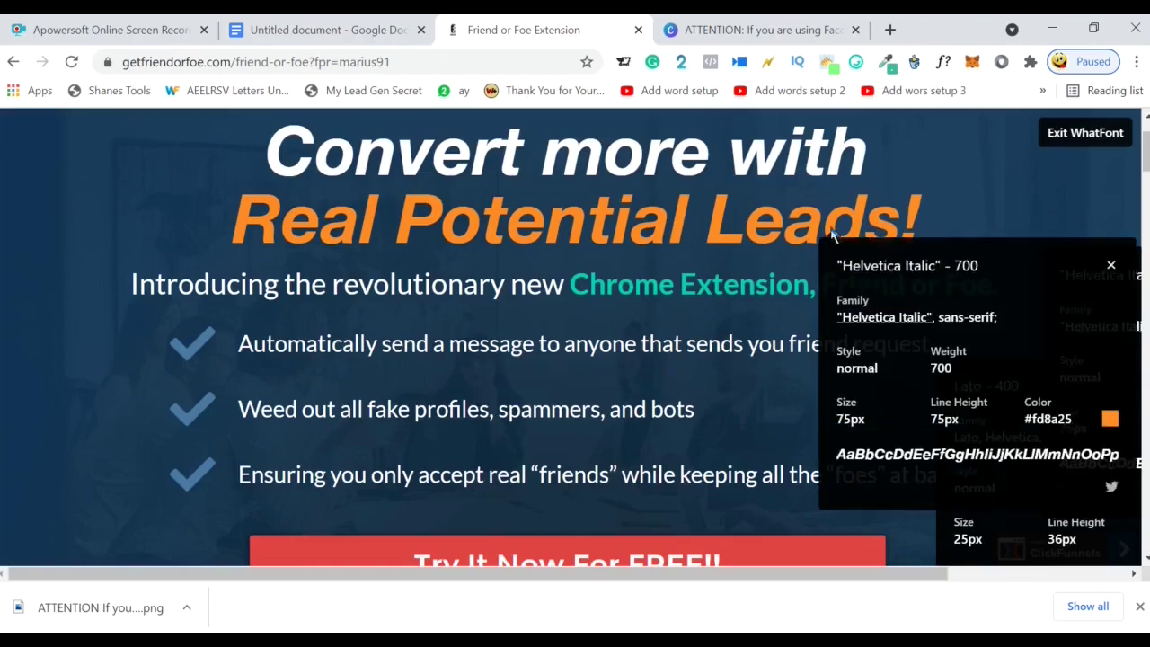
- Switch to the Google Docs document, select the whole headline and look through the available fonts for Helvetica
left_click(379, 32)
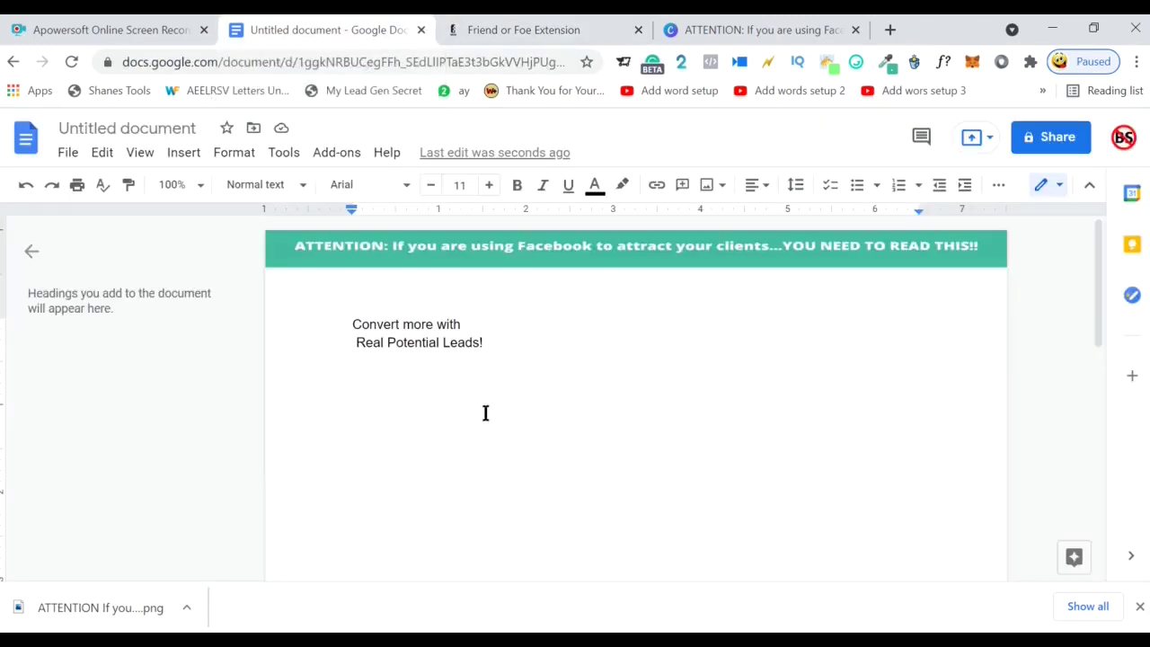
key("ctrl+a")
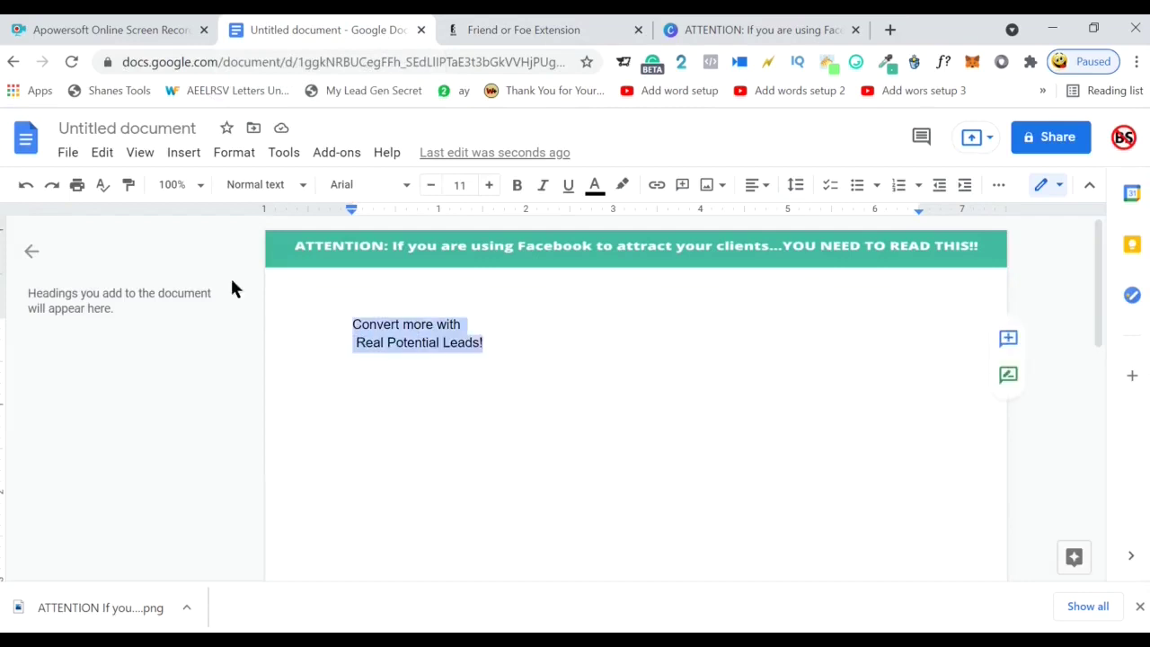
left_click(404, 189)
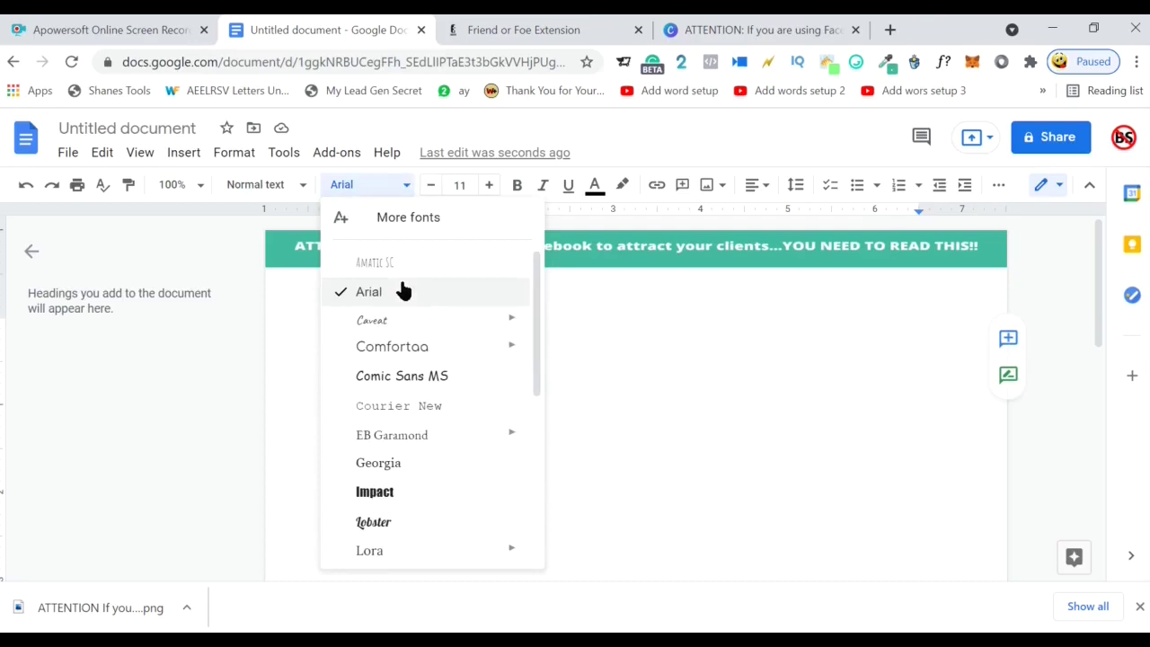
scroll(406, 315, "down", 2)
scroll(403, 338, "up", 2)
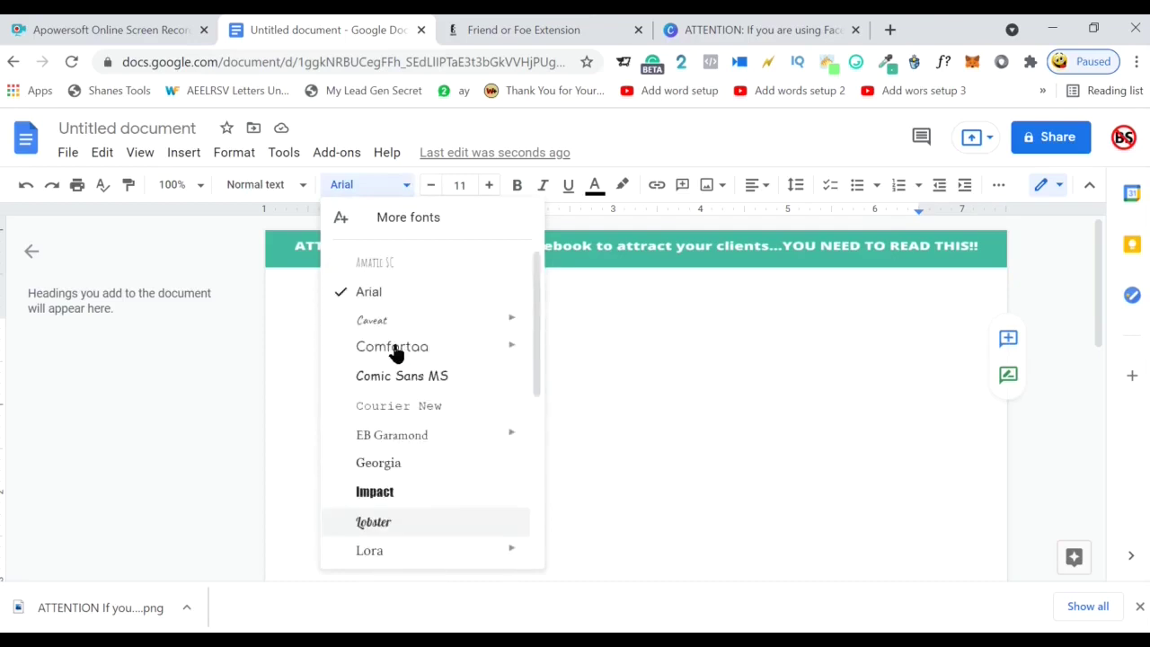
scroll(396, 353, "down", 2)
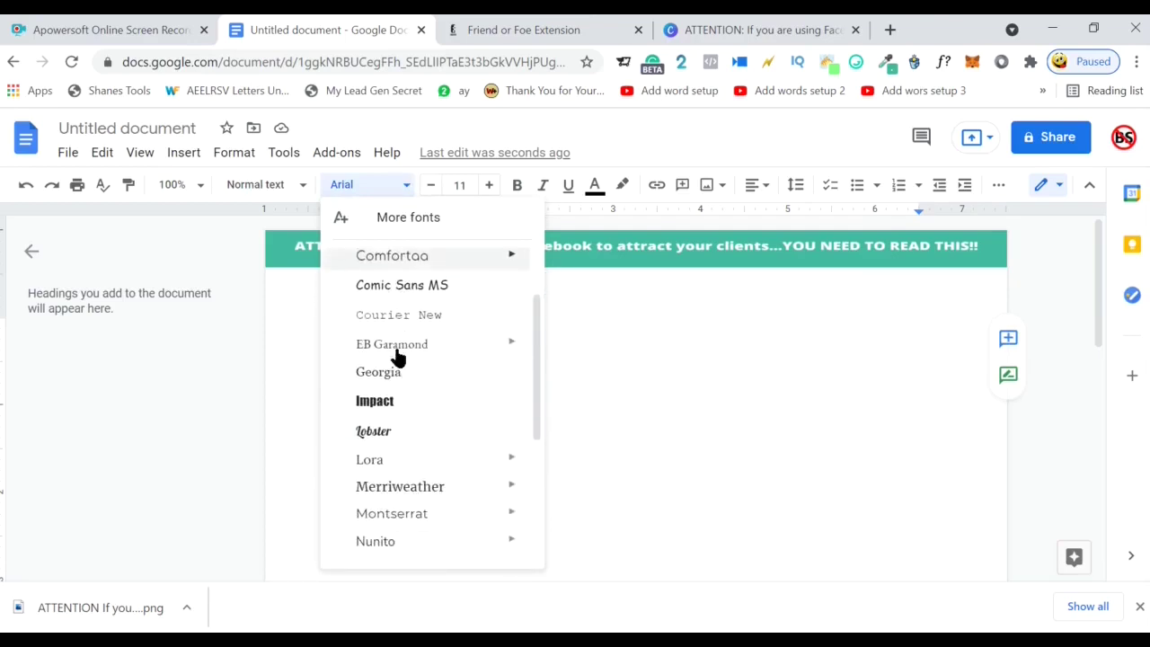
scroll(401, 360, "down", 2)
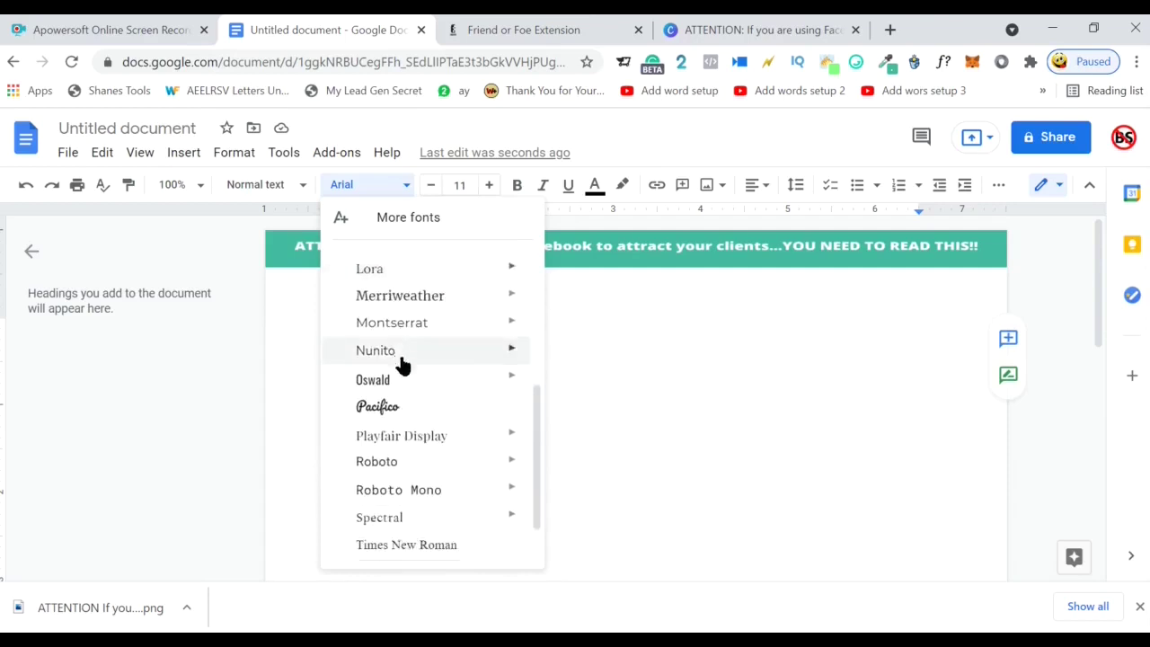
scroll(401, 418, "up", 4)
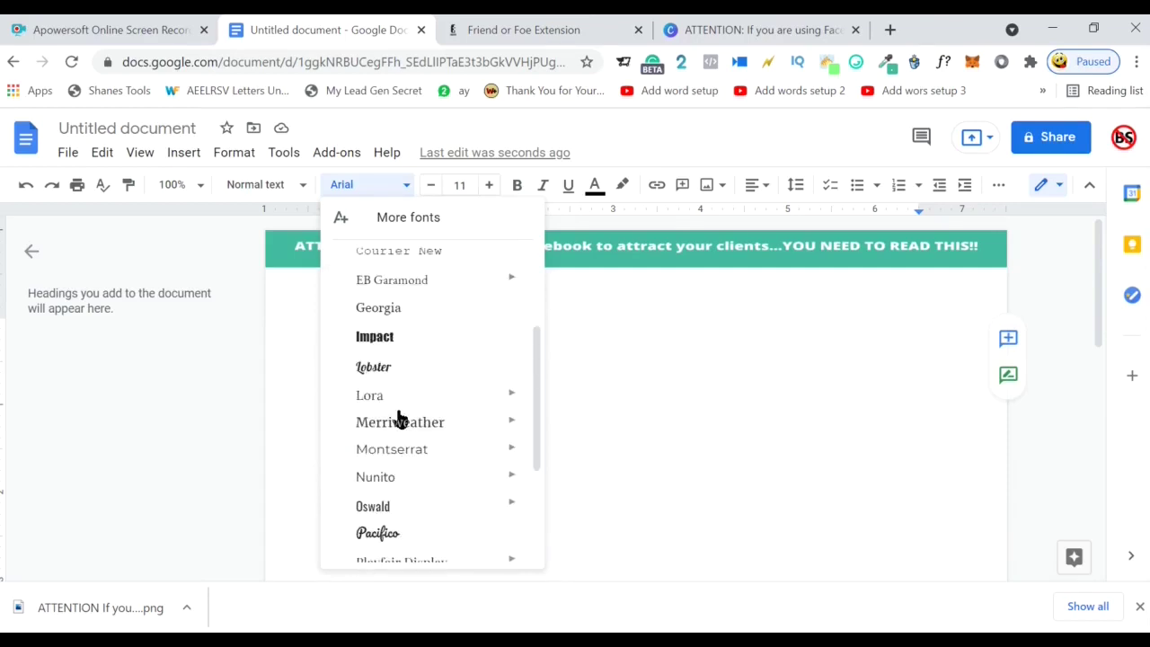
- Search the additional fonts for "hel", add Helvetica Neue to the font list, and italicize the headline
left_click(346, 221)
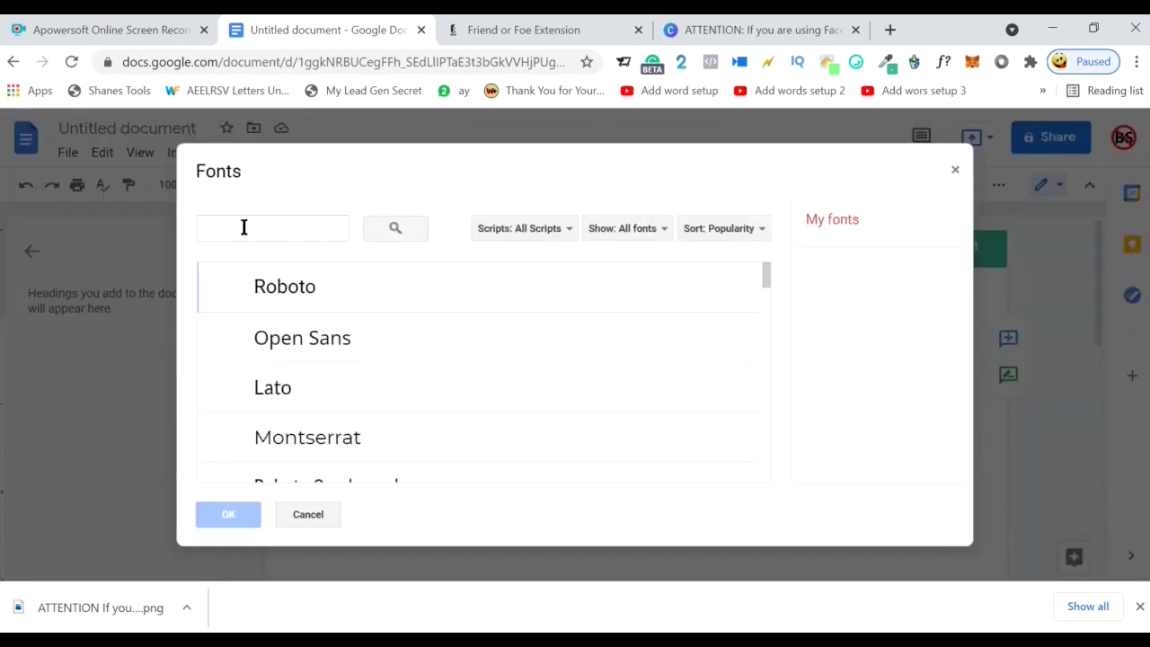
scroll(308, 341, "down", 5)
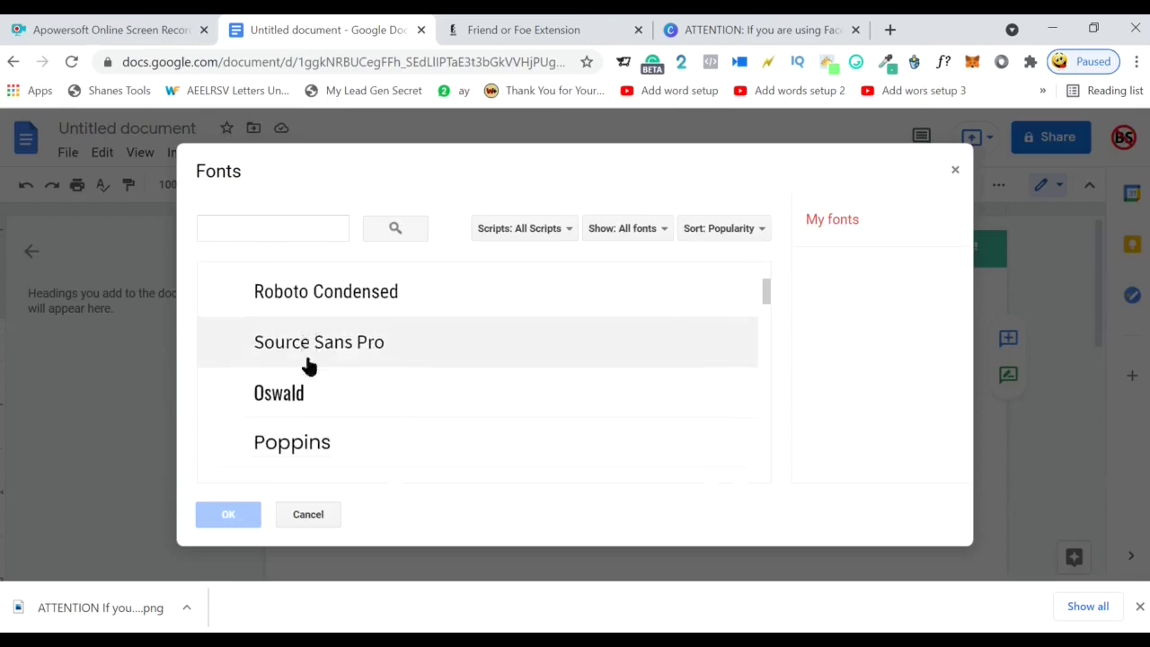
scroll(305, 373, "down", 2)
scroll(298, 386, "up", 4)
left_click(245, 226)
type("hel")
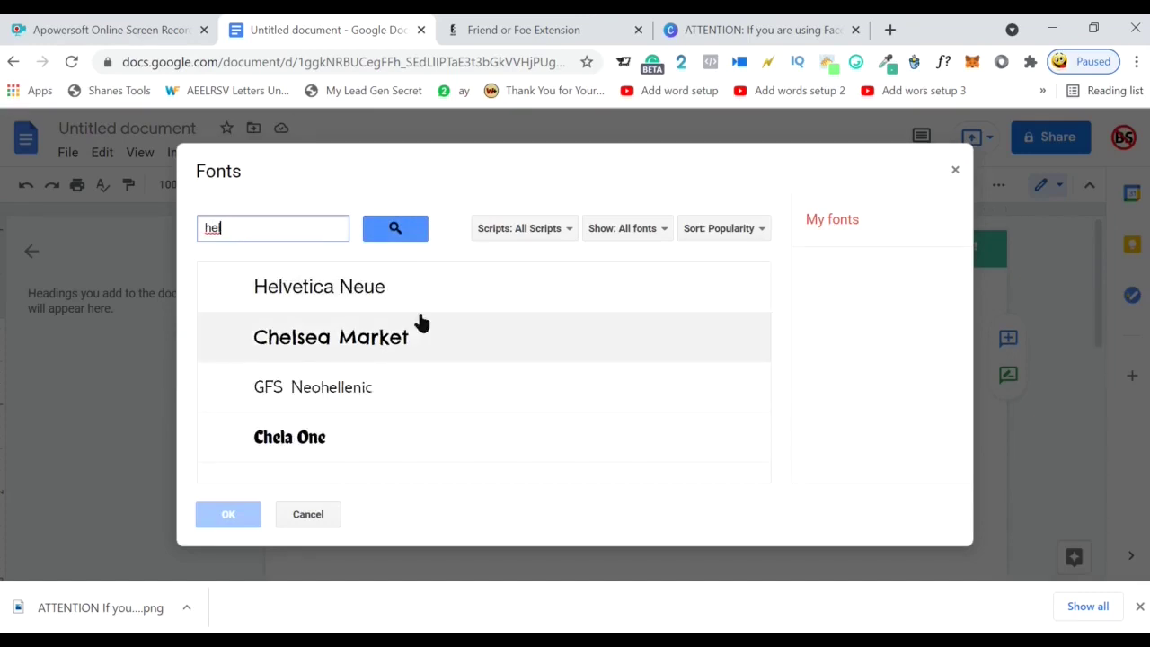
left_click(324, 293)
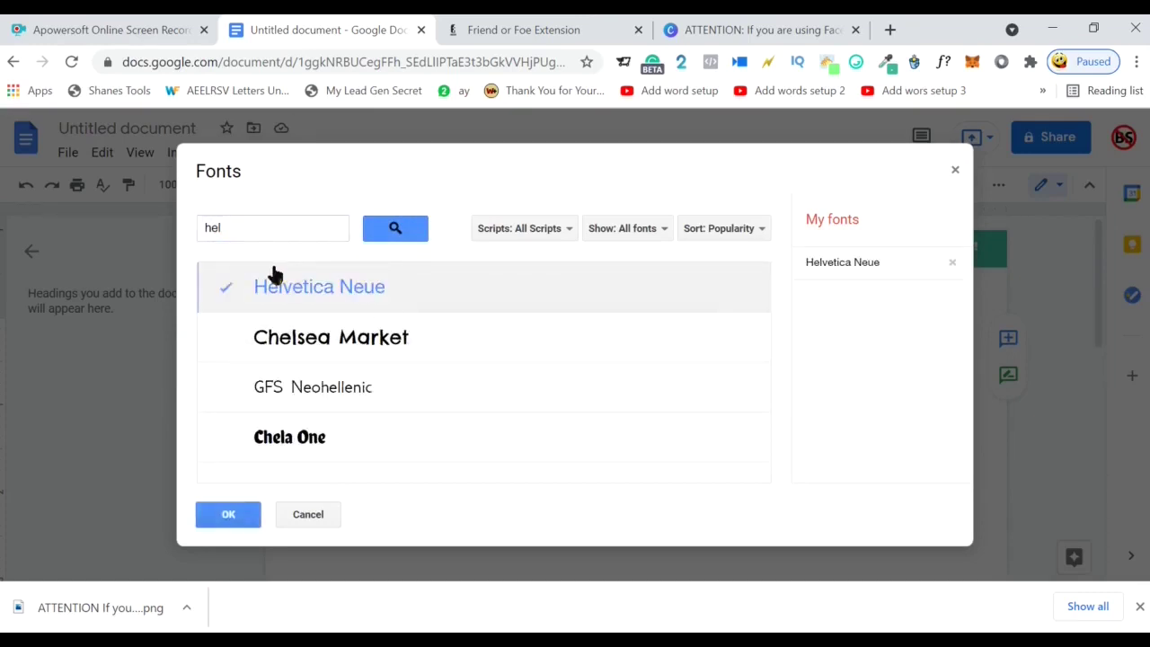
left_click(228, 514)
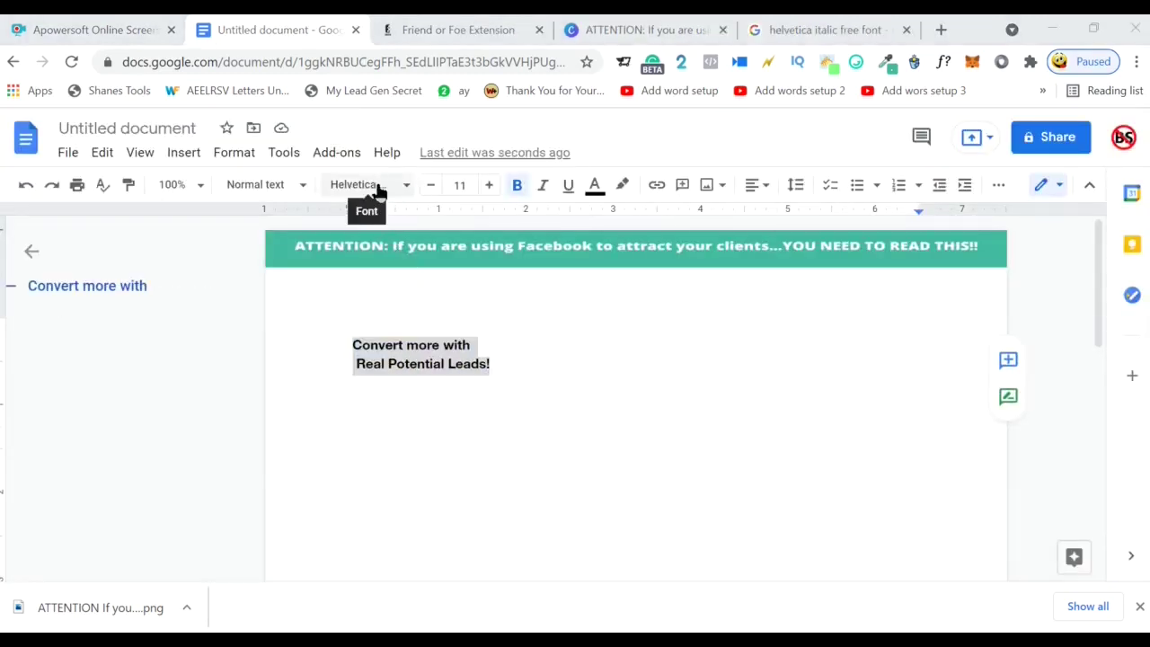
left_click(543, 192)
left_click(529, 373)
- Sample the orange of "Real Potential Leads!" on the sales page and copy its hex code fd8a25 from the color picker
key("ctrl+Tab")
left_click(887, 61)
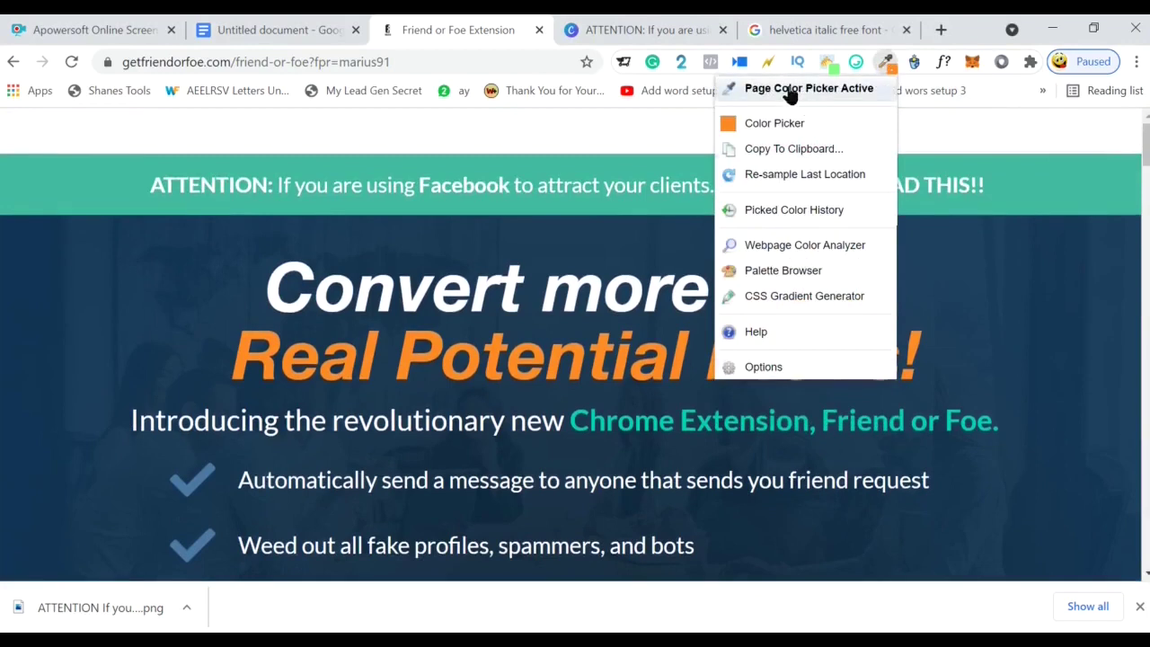
left_click(791, 90)
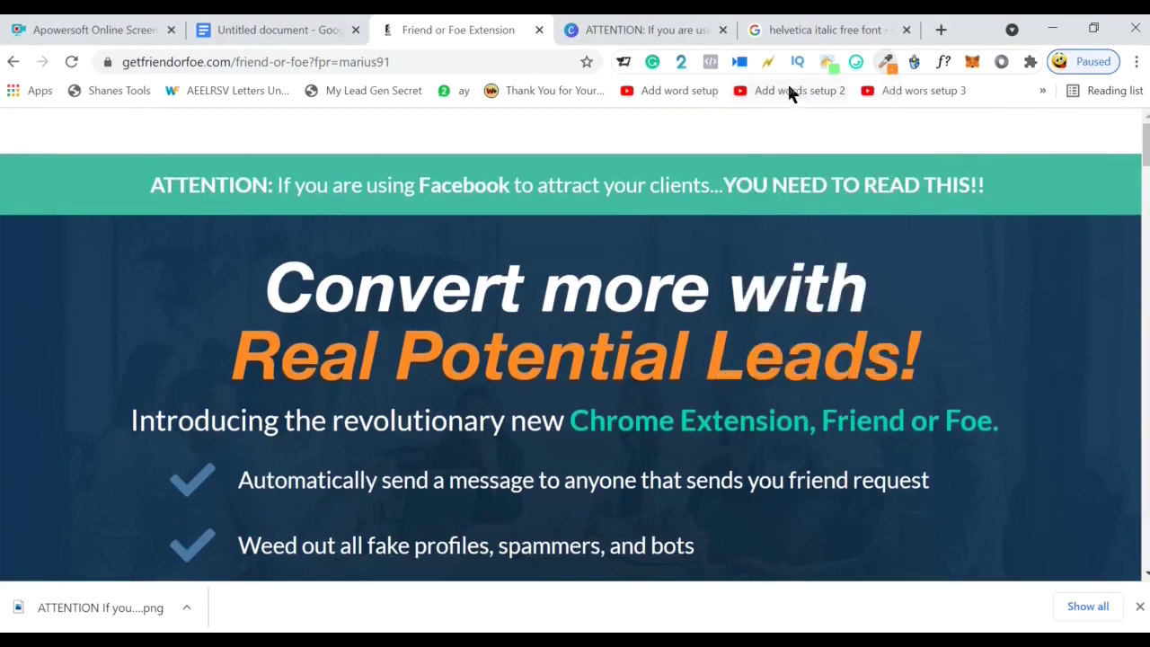
left_click(715, 372)
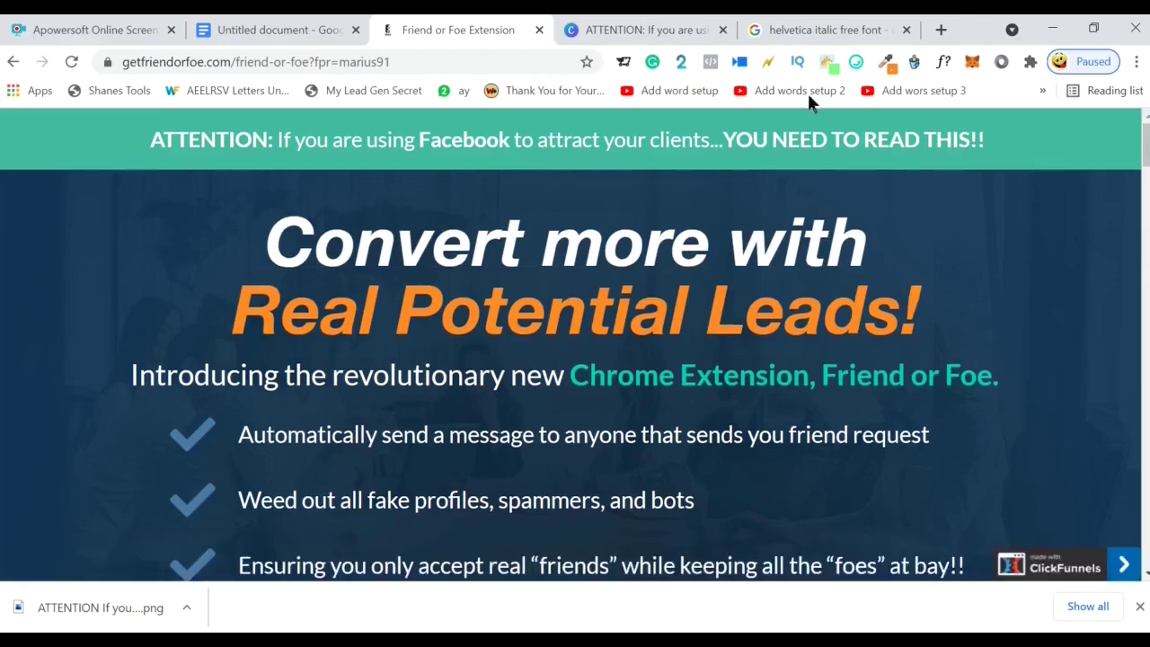
left_click(886, 65)
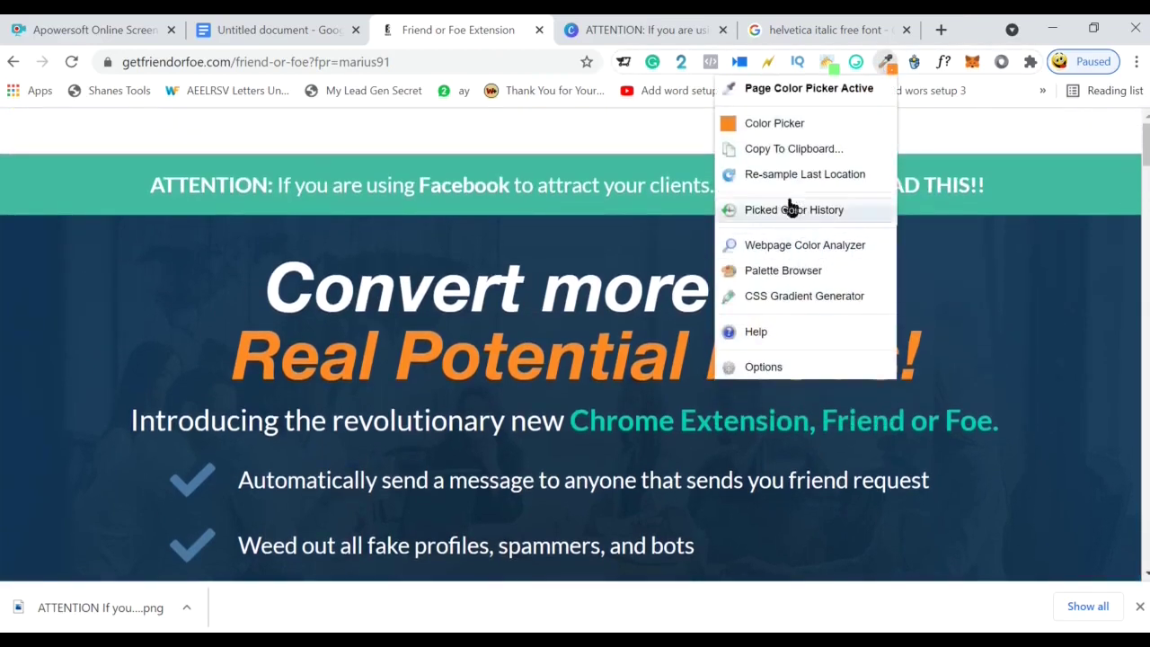
left_click(774, 124)
left_click_drag(734, 347, 699, 356)
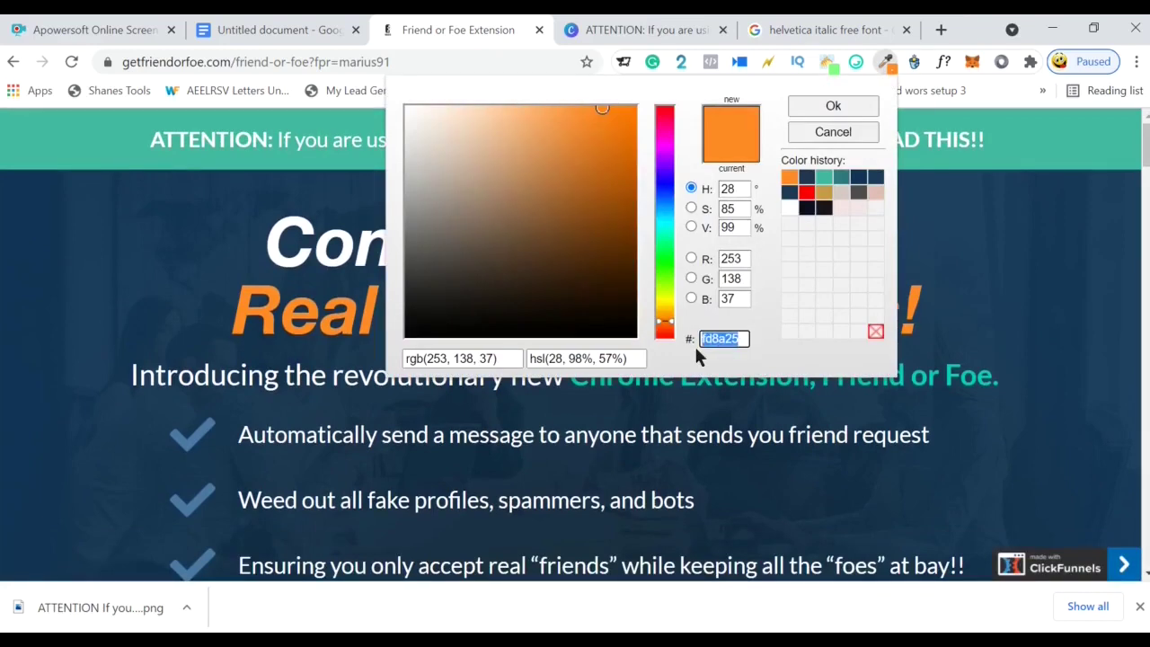
- Return to the Google Docs document and set the "Real Potential Leads!" line to the custom text color #fd8a25
left_click(311, 30)
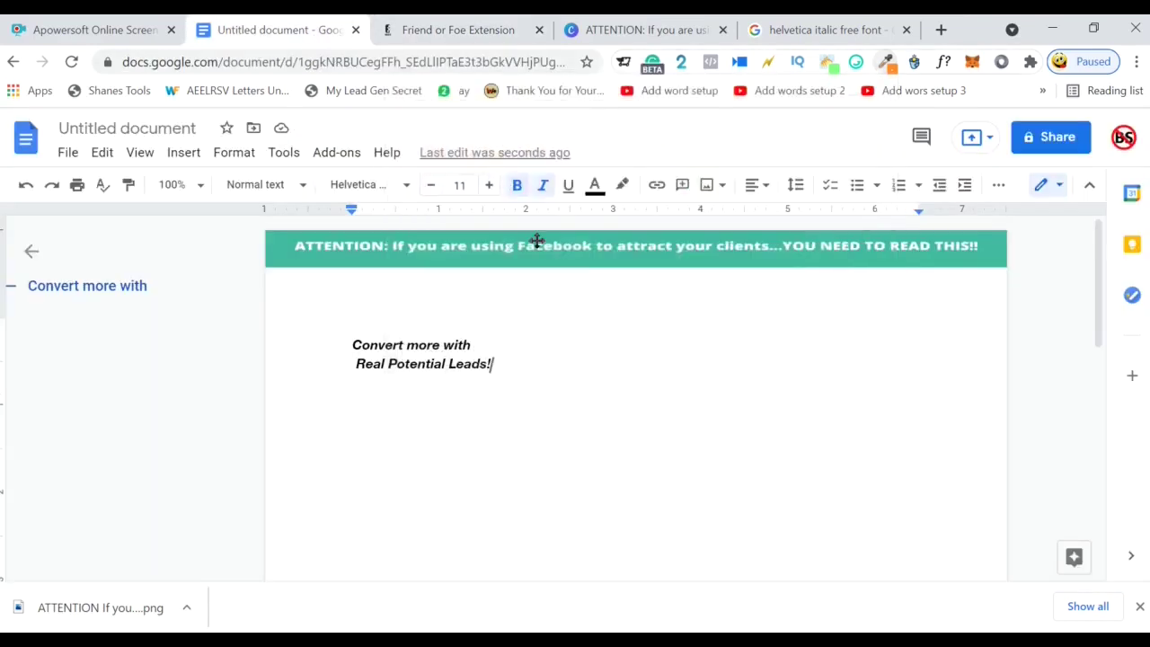
left_click_drag(499, 367, 351, 366)
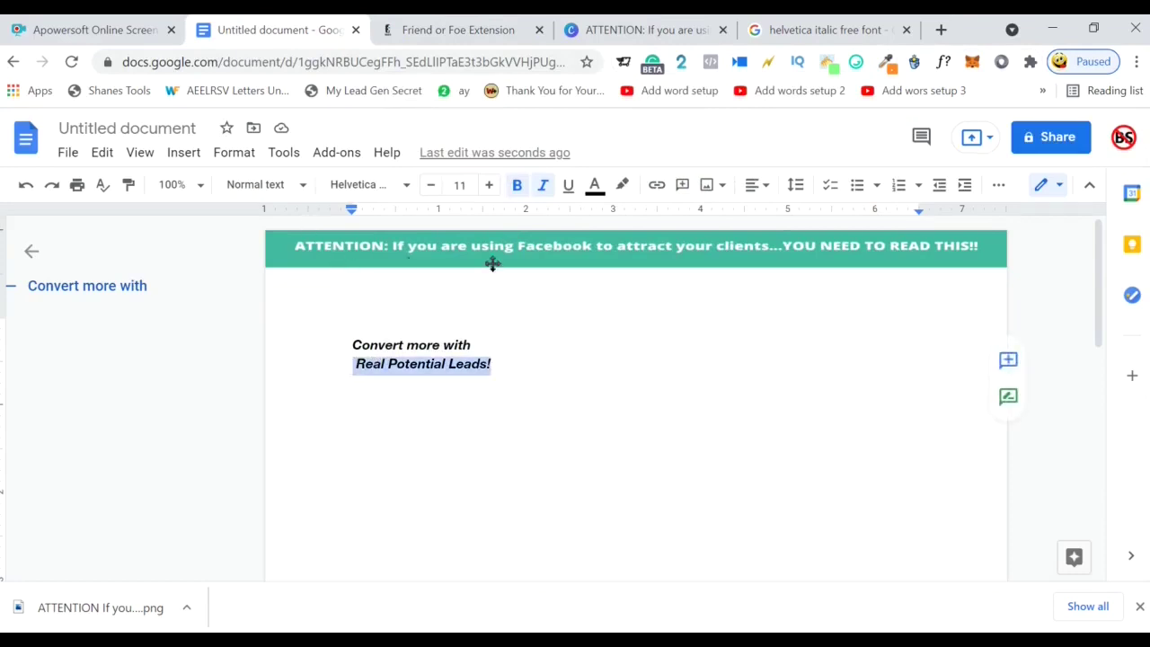
left_click(595, 189)
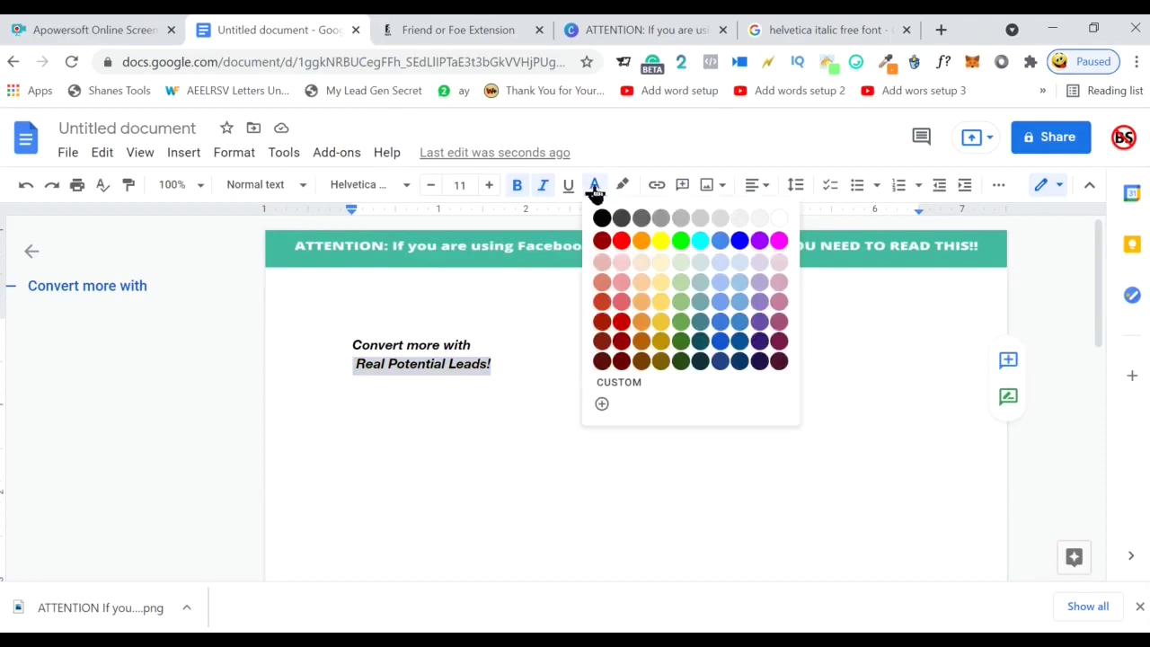
left_click(603, 405)
left_click_drag(608, 221, 565, 232)
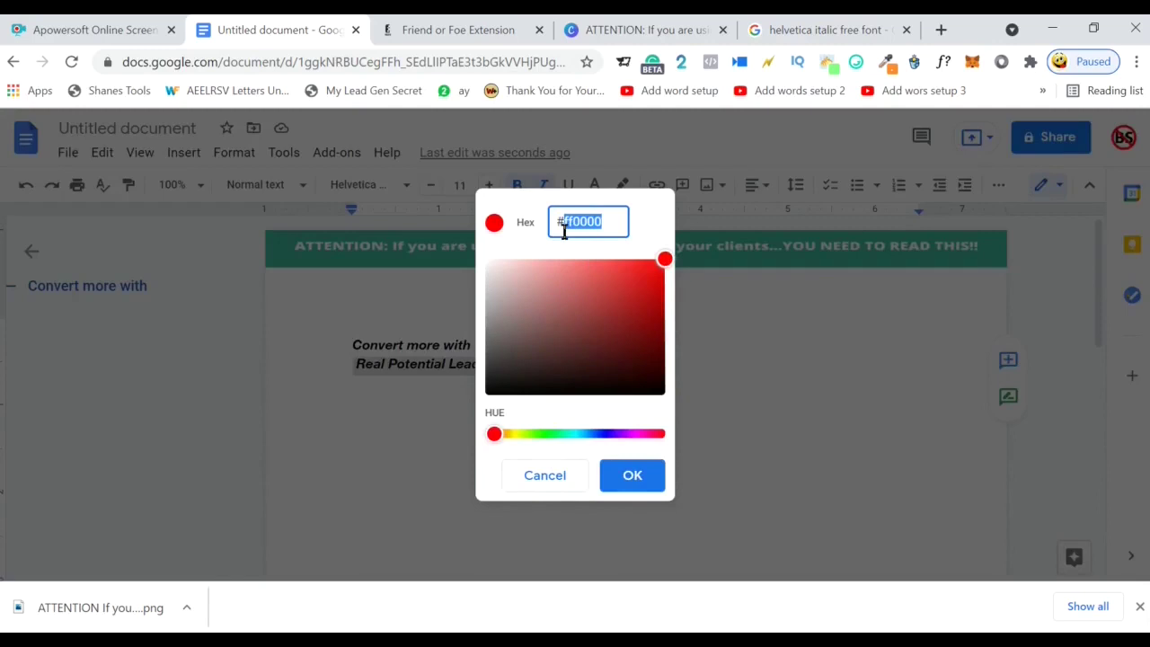
key("ctrl+v")
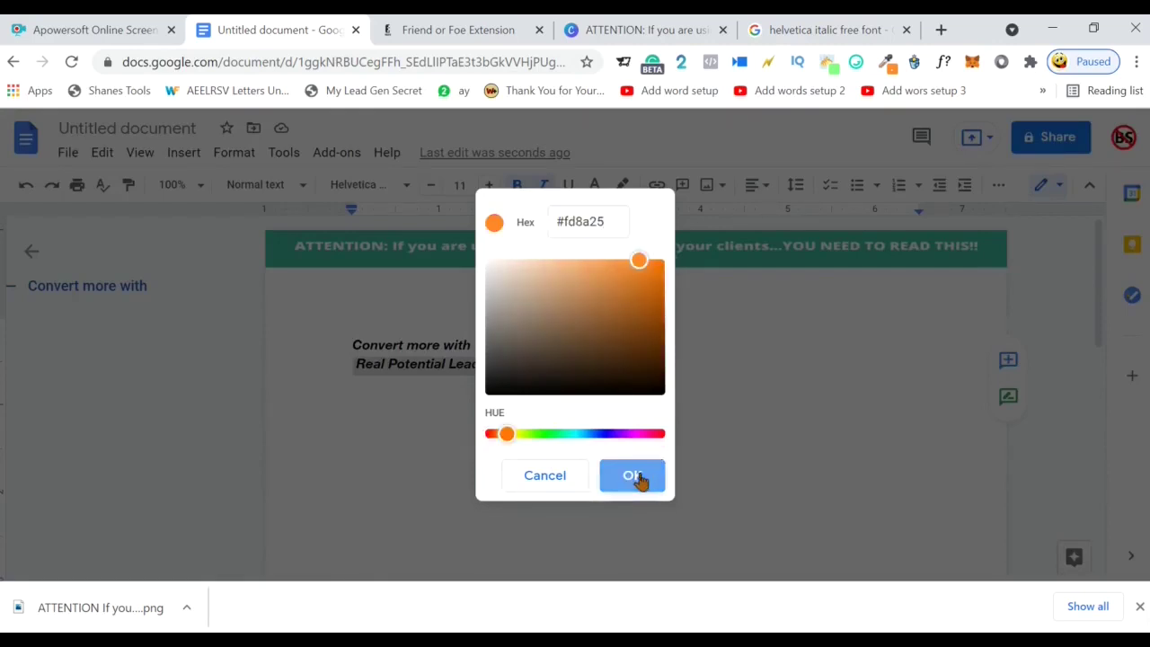
left_click(639, 473)
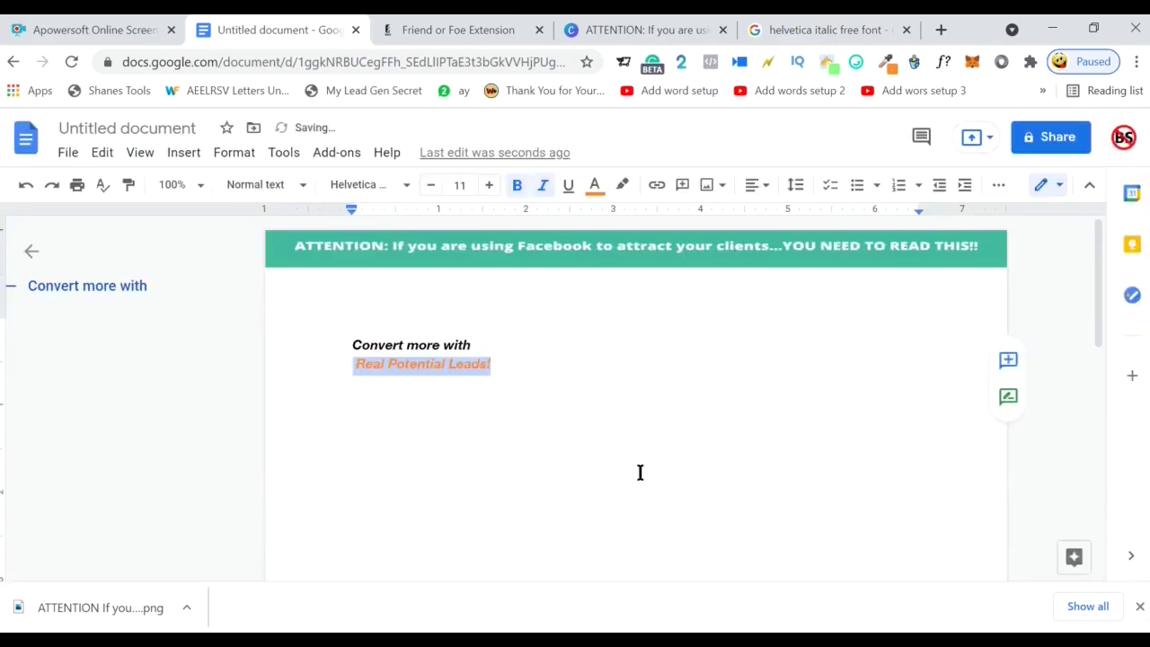
left_click(503, 367)
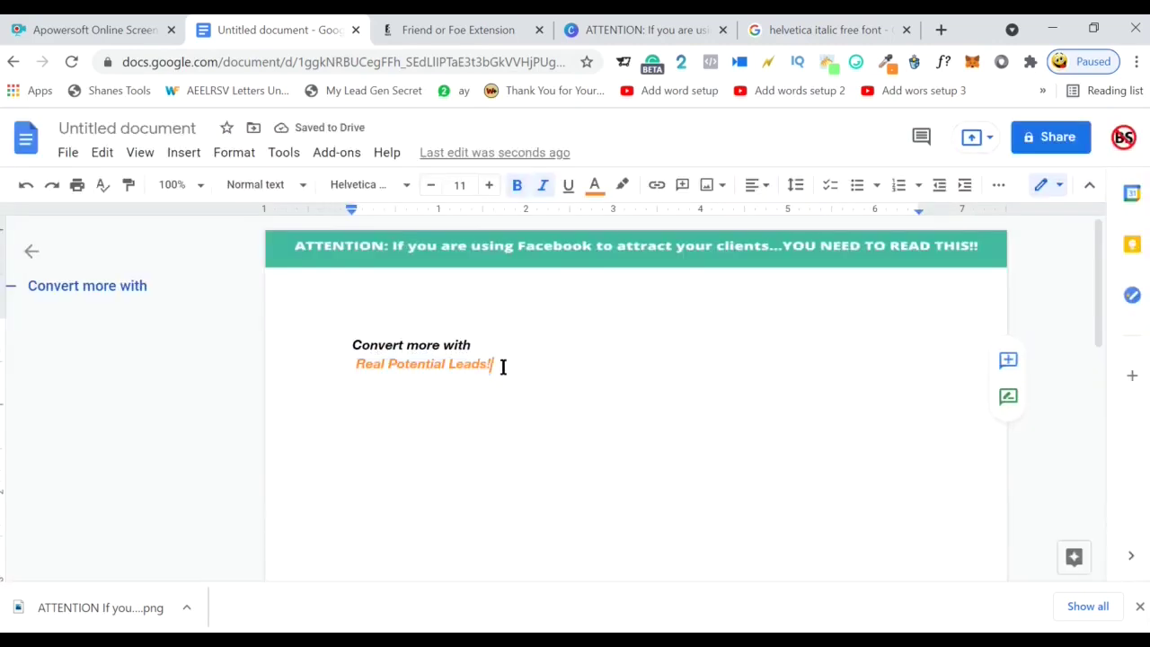
- Check the headline's layout on the sales page and center both headline lines in the Google Docs document
left_click(485, 32)
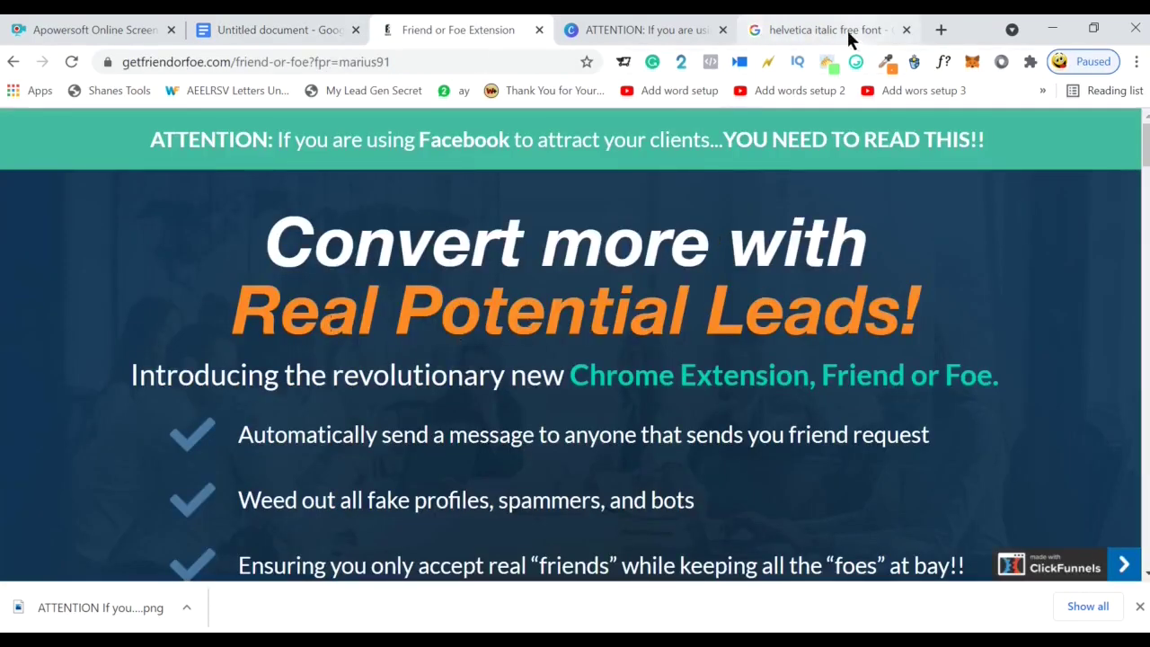
left_click(270, 36)
left_click_drag(494, 367, 334, 339)
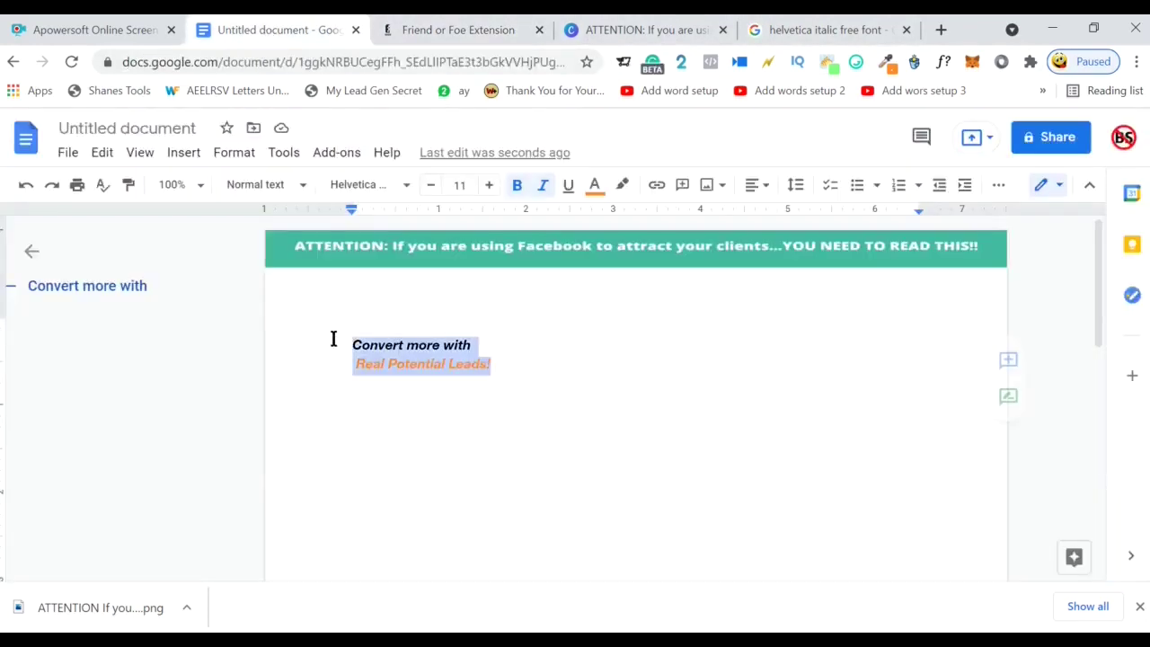
left_click(764, 188)
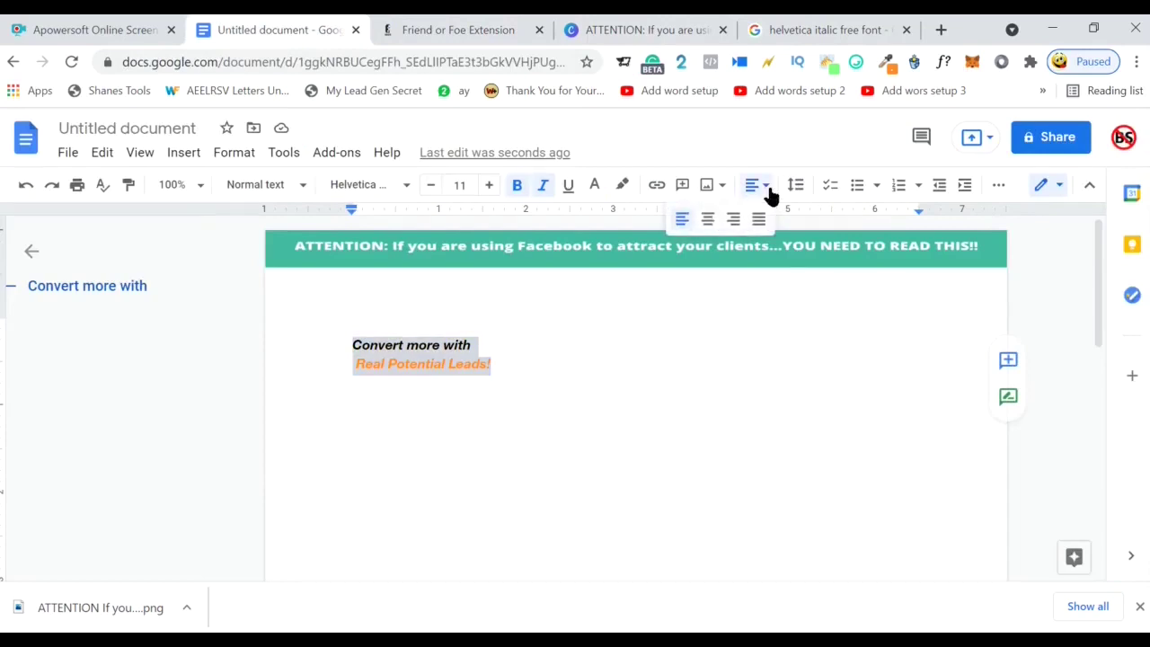
left_click(709, 221)
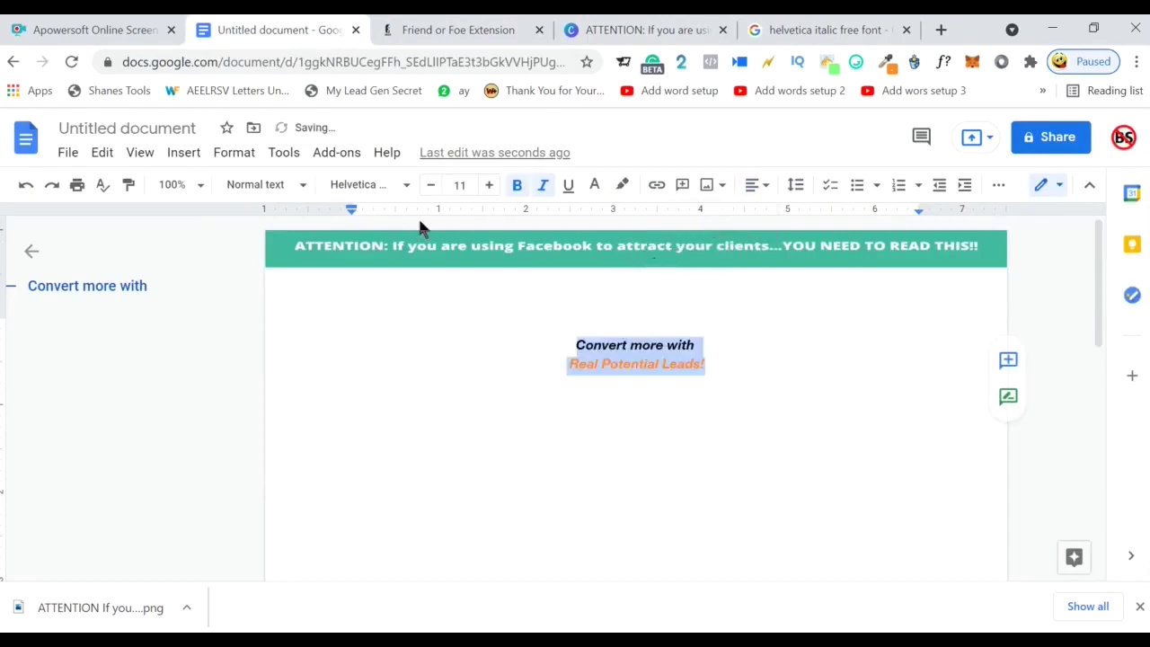
- Enlarge both headline lines to font size 45
left_click(489, 185)
left_click(489, 186)
left_click(488, 186)
left_click(489, 185)
left_click(488, 185)
left_click(489, 185)
left_click(489, 185)
double_click(489, 185)
triple_click(489, 185)
triple_click(489, 185)
double_click(488, 186)
double_click(489, 185)
double_click(488, 185)
double_click(489, 185)
left_click(489, 185)
double_click(489, 185)
double_click(489, 185)
triple_click(489, 185)
double_click(489, 185)
left_click(489, 185)
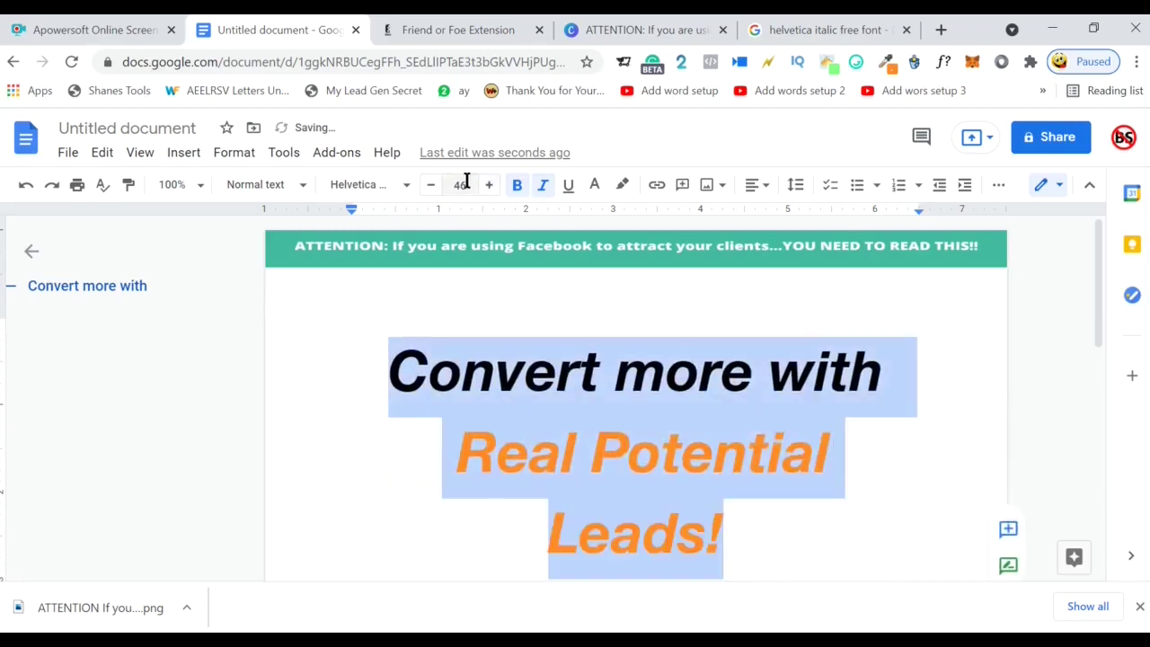
left_click(431, 185)
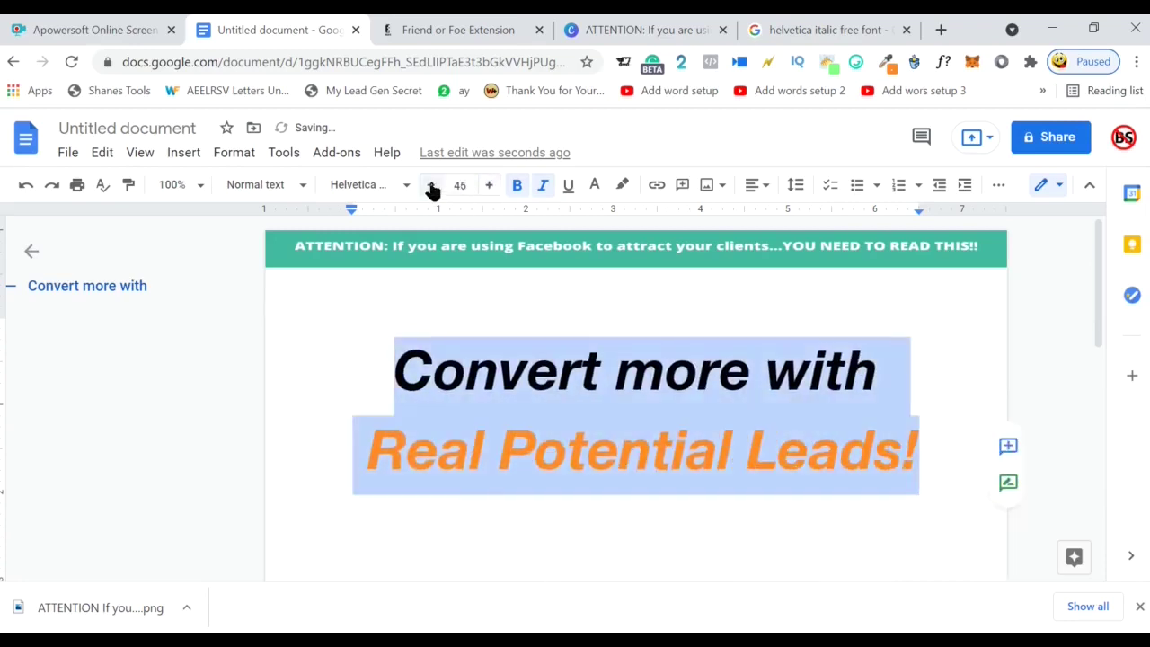
- Remove the blank line above "Convert more with"
left_click(388, 376)
key("BackSpace")
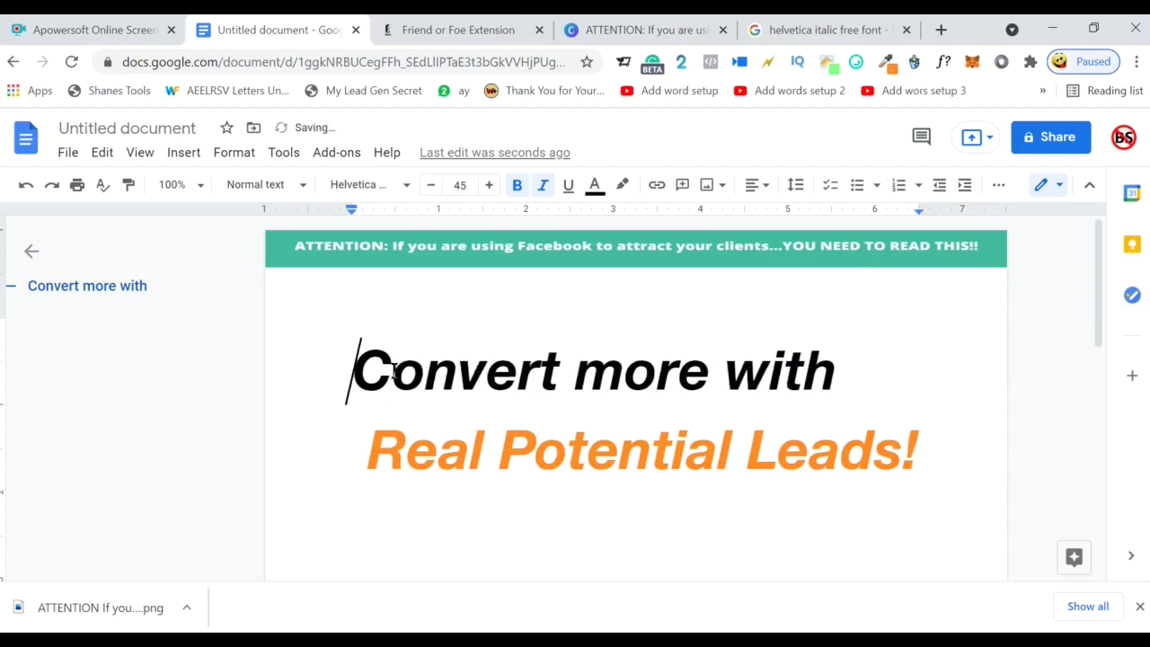
key("BackSpace")
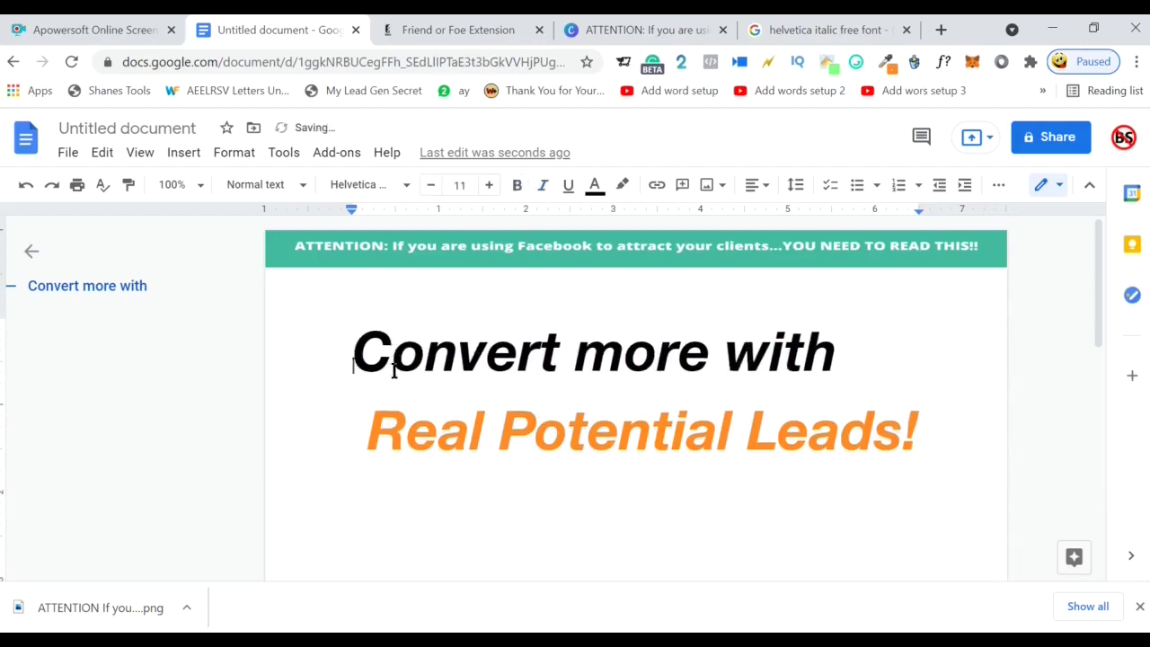
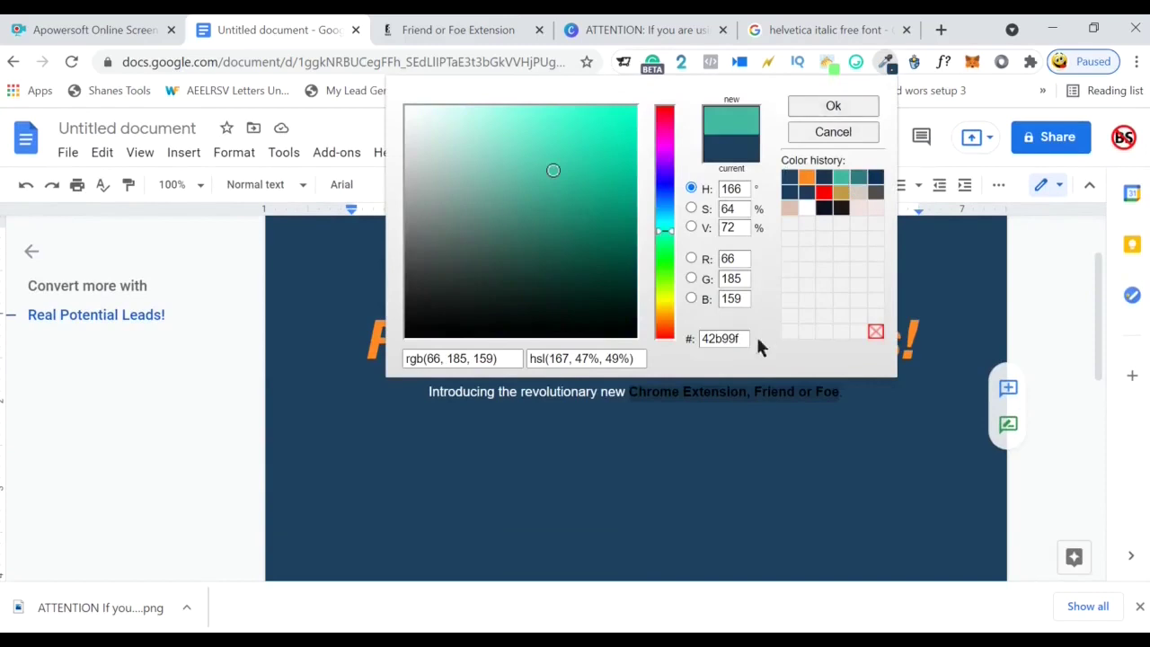
- Copy the sampled green's hex code 42b99f from the color picker and close the picker
left_click_drag(742, 338, 709, 341)
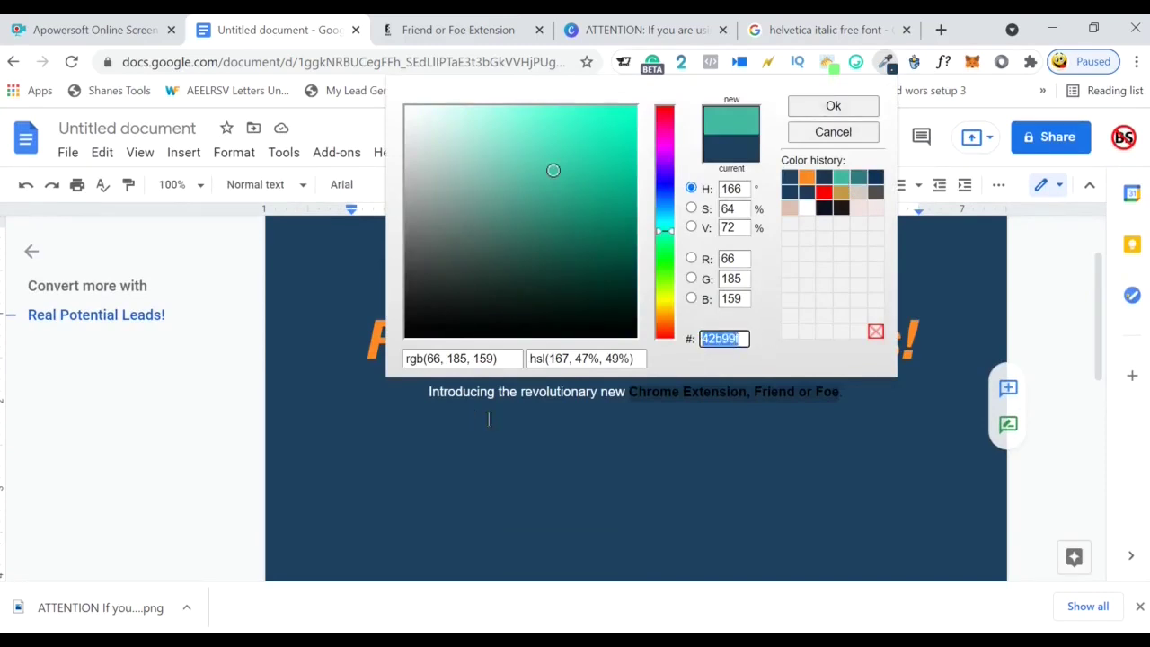
key("Escape")
scroll(629, 360, "down", 1)
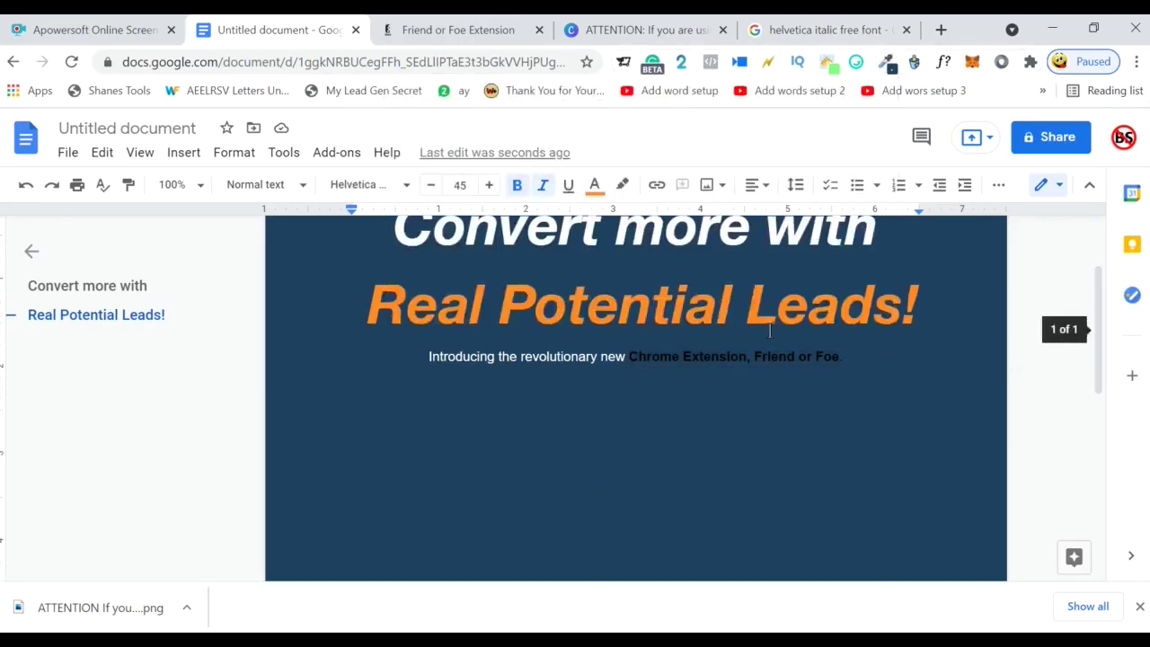
- Color "Chrome Extension, Friend or Foe." in the introduction line with the saved custom green
left_click_drag(844, 357, 629, 357)
left_click(594, 189)
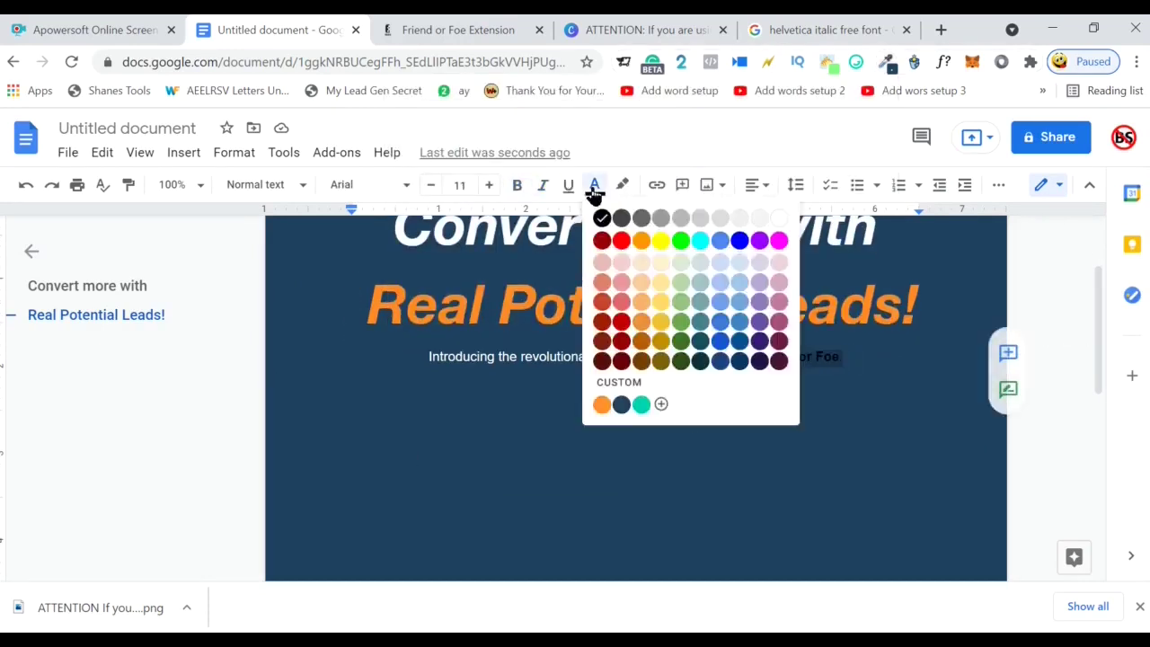
left_click(641, 405)
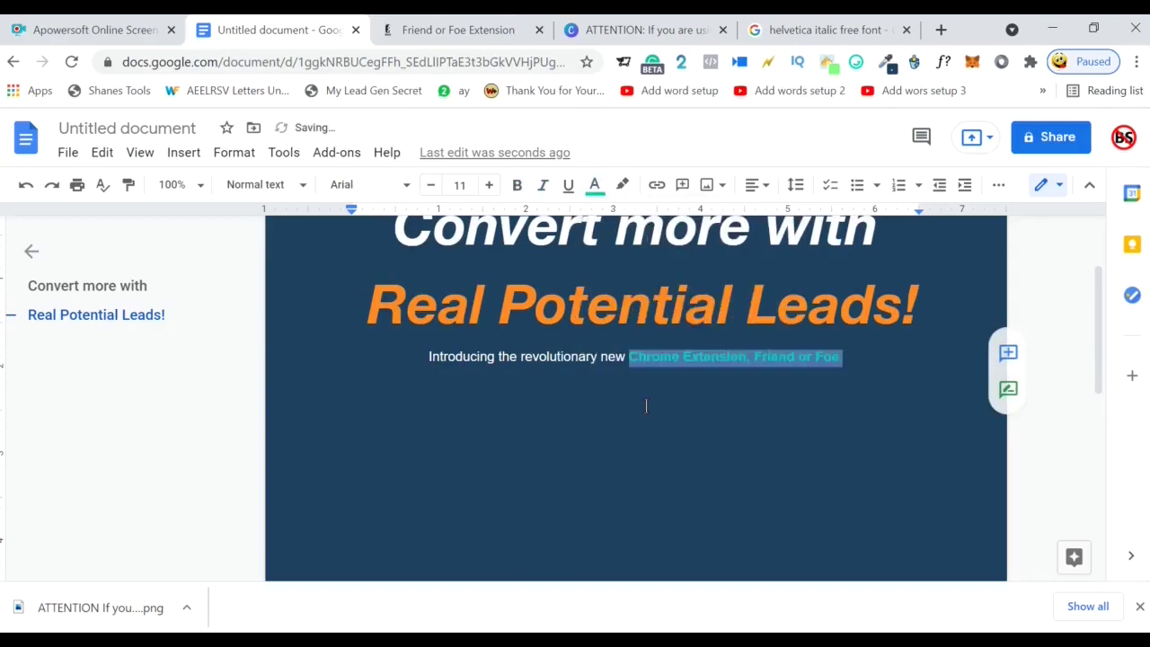
left_click(765, 396)
left_click(861, 358)
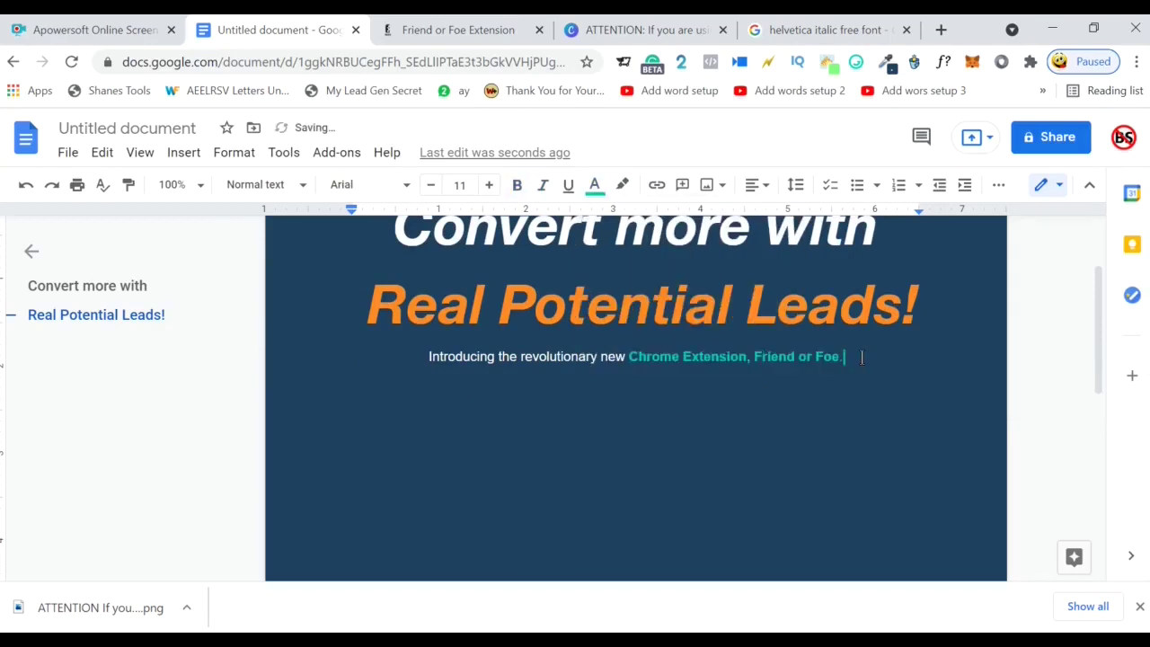
- Enlarge the whole "Introducing the revolutionary new Chrome Extension, Friend or Foe." line to font size 15
left_click_drag(845, 357, 424, 361)
left_click(489, 185)
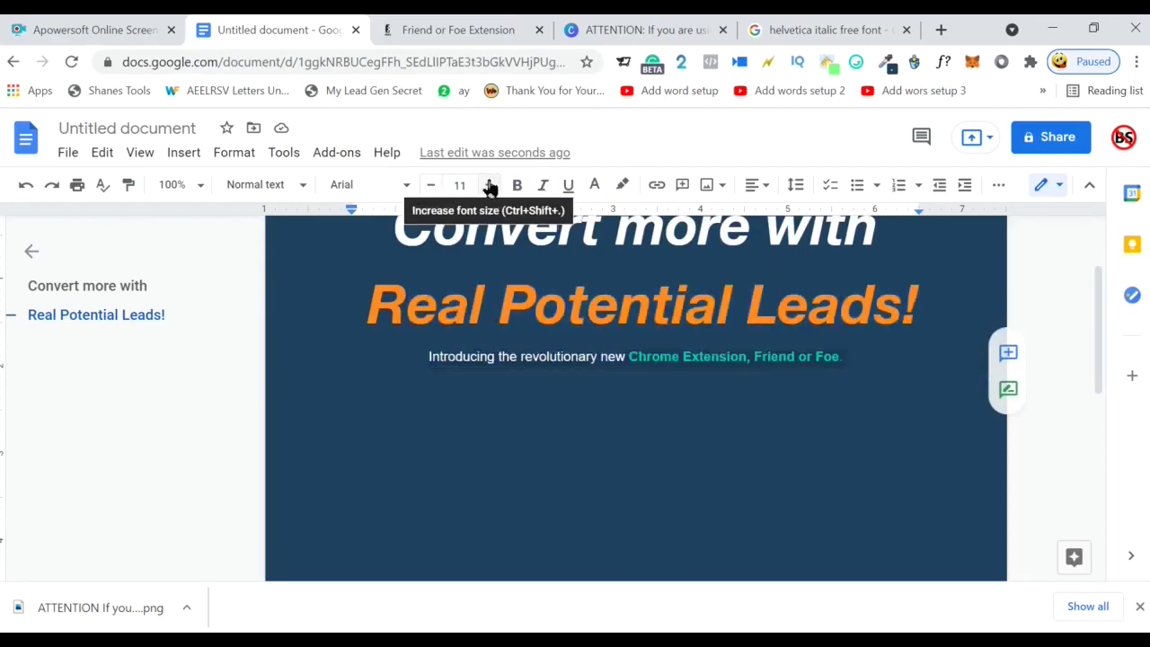
left_click(488, 185)
left_click(489, 185)
left_click(489, 185)
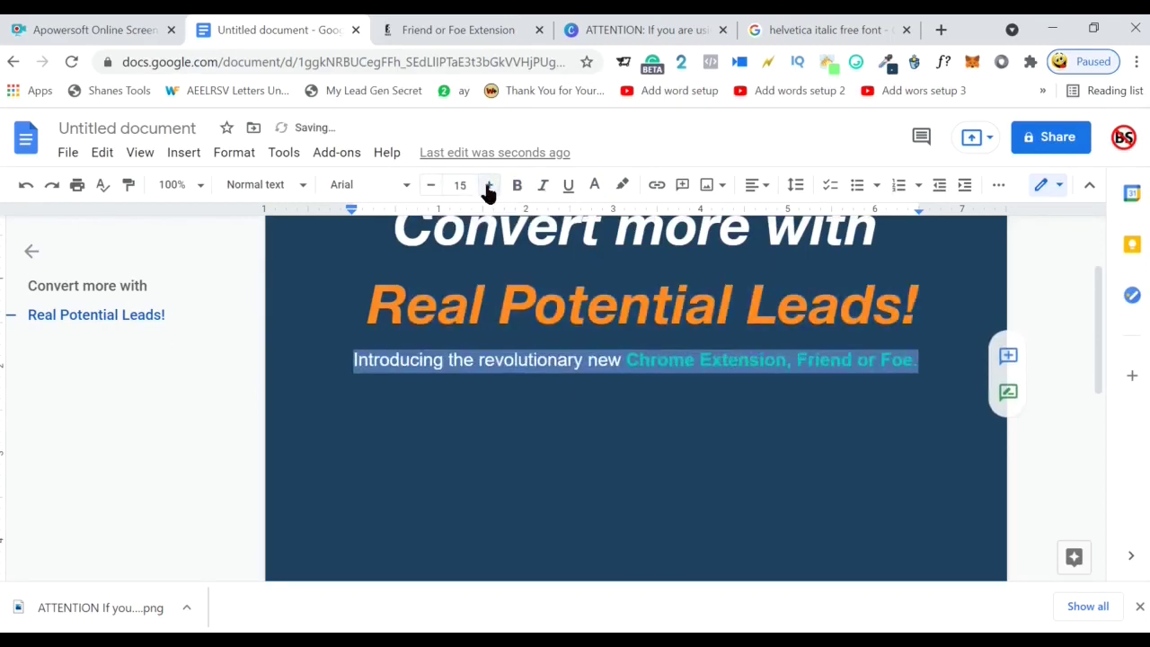
left_click(831, 474)
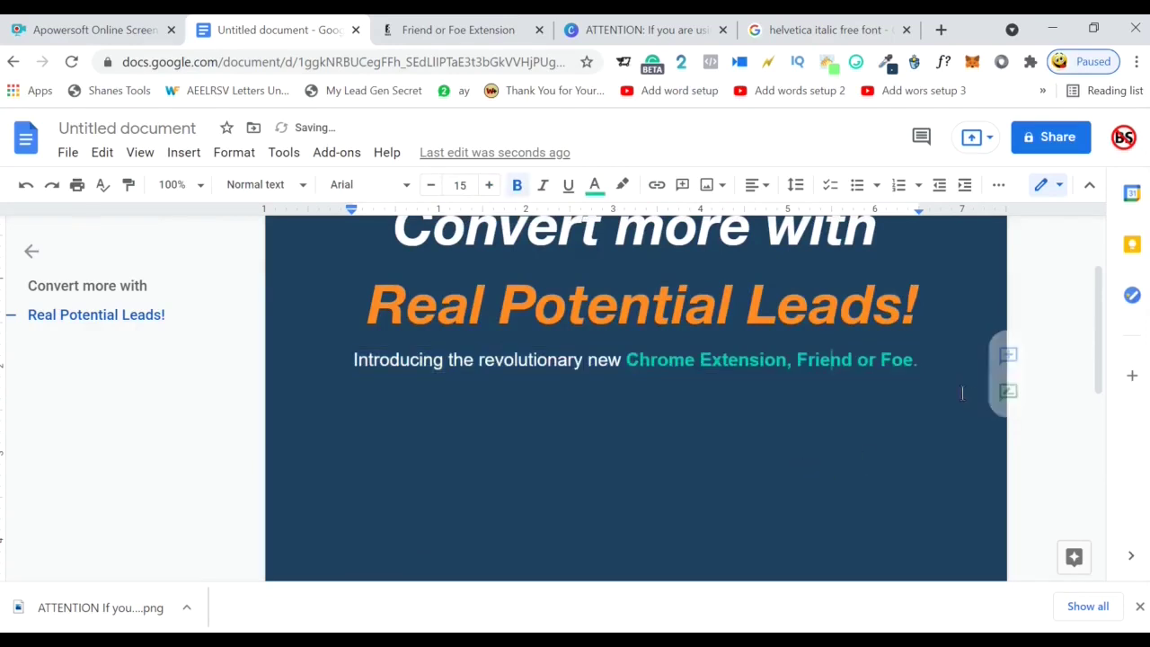
scroll(898, 414, "up", 1)
scroll(746, 360, "up", 1)
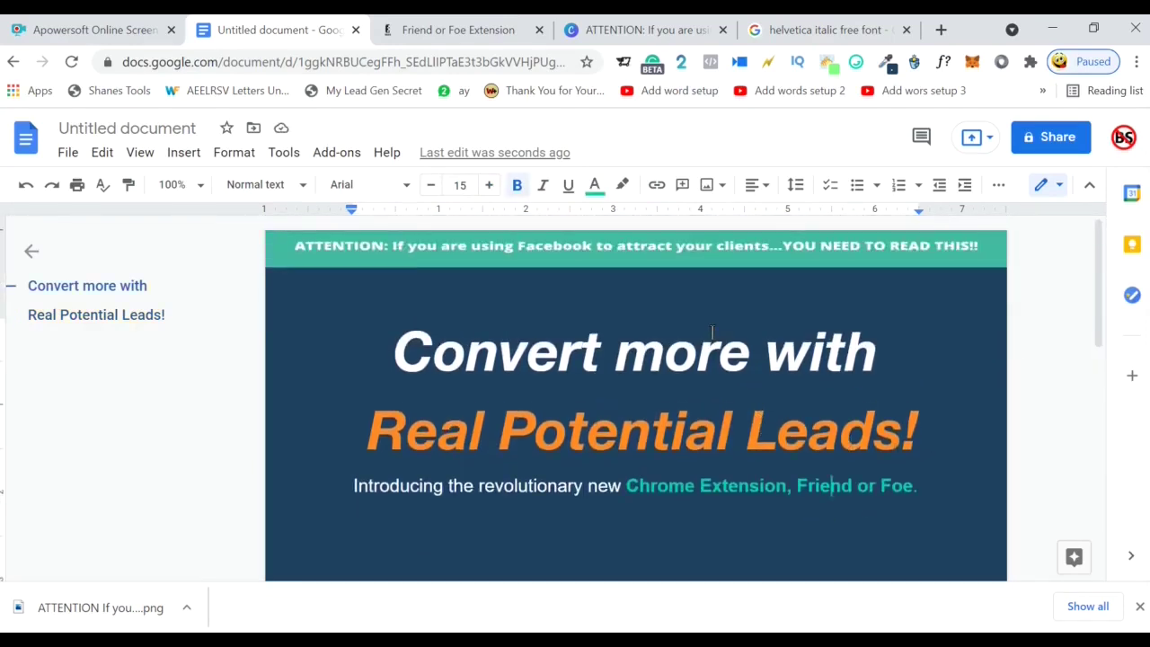
left_click(931, 492)
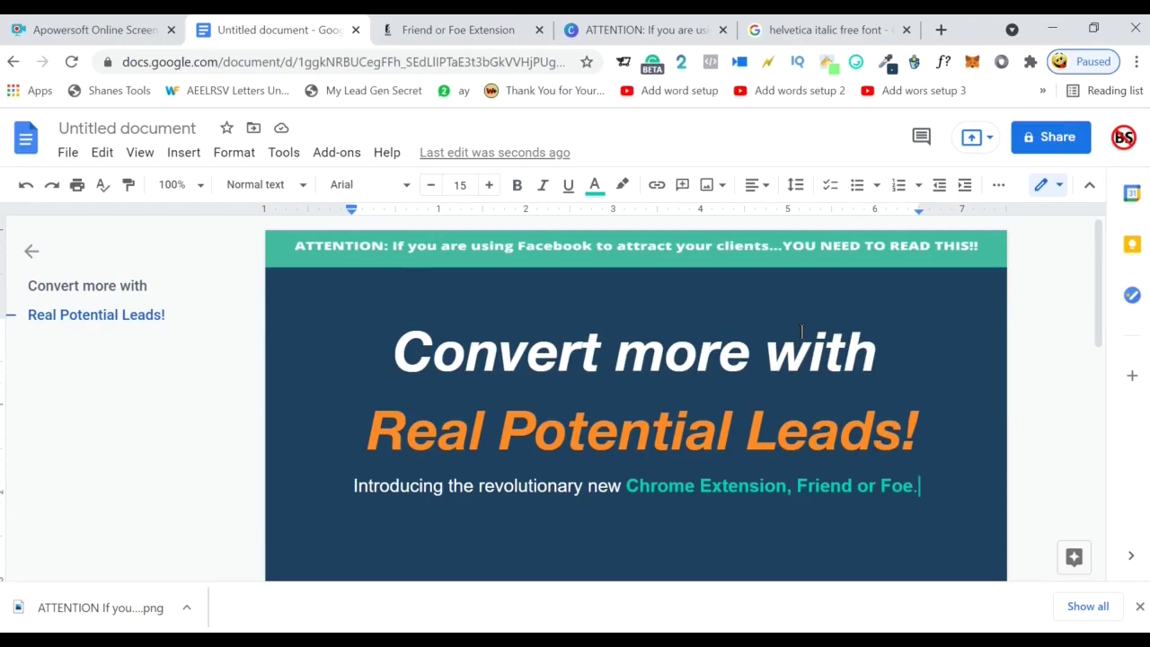
- Check the call-to-action button on the sales page and search Google Images for "button red see more" in a new browser tab
left_click(942, 31)
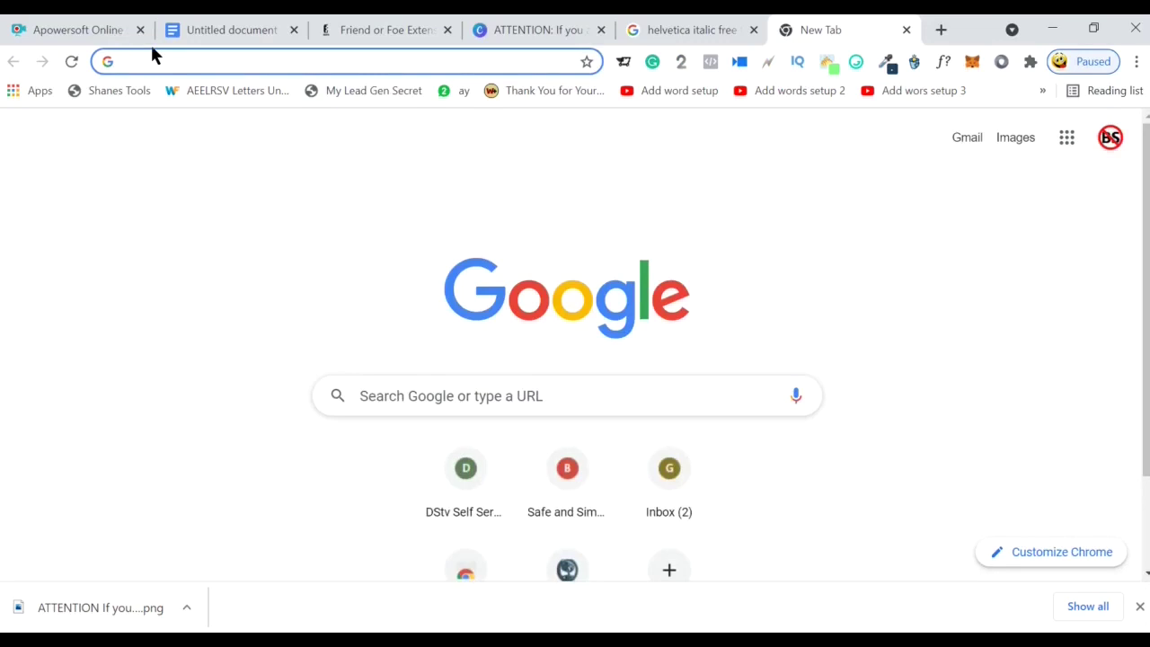
type("button")
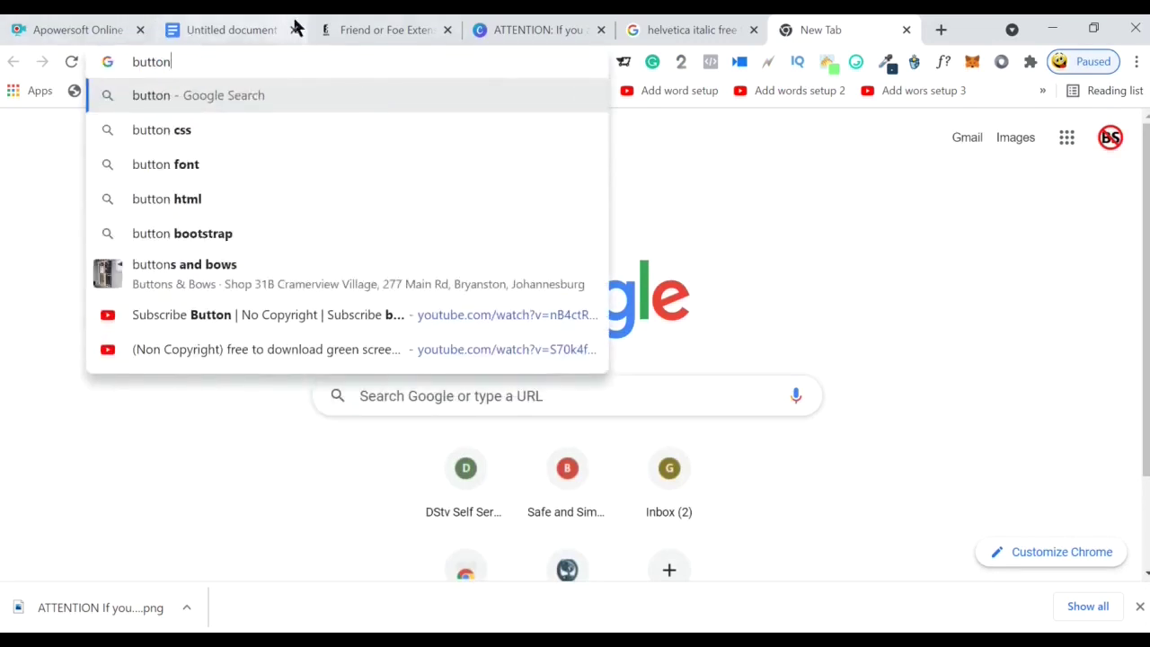
left_click(416, 32)
scroll(587, 334, "down", 2)
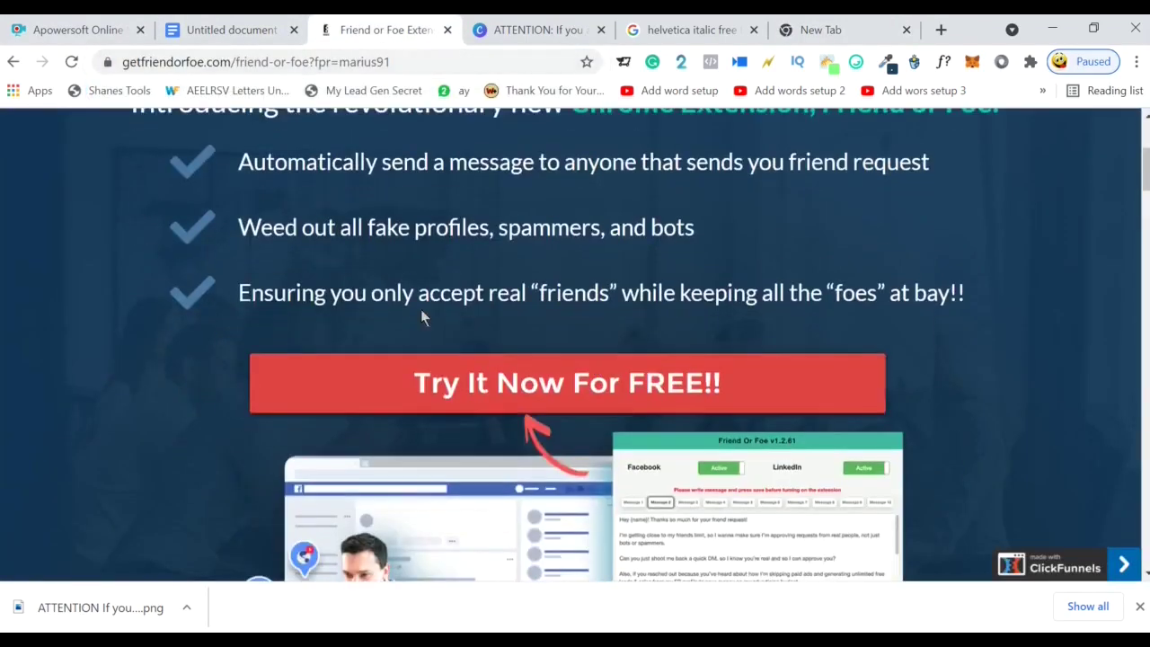
left_click(871, 34)
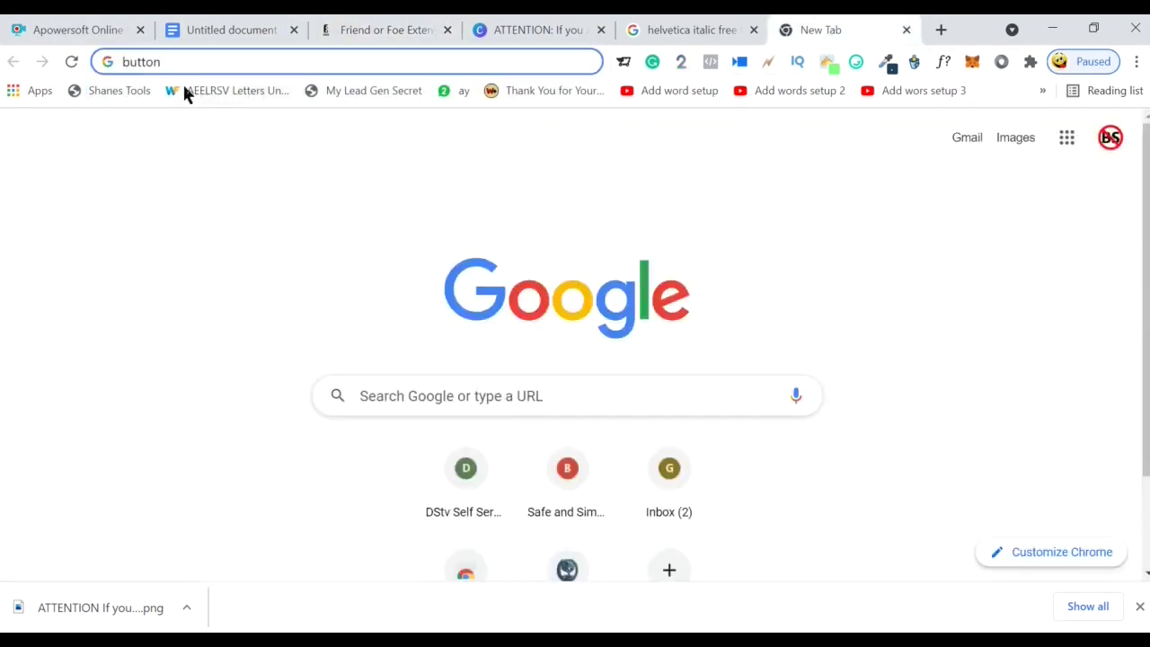
type("re")
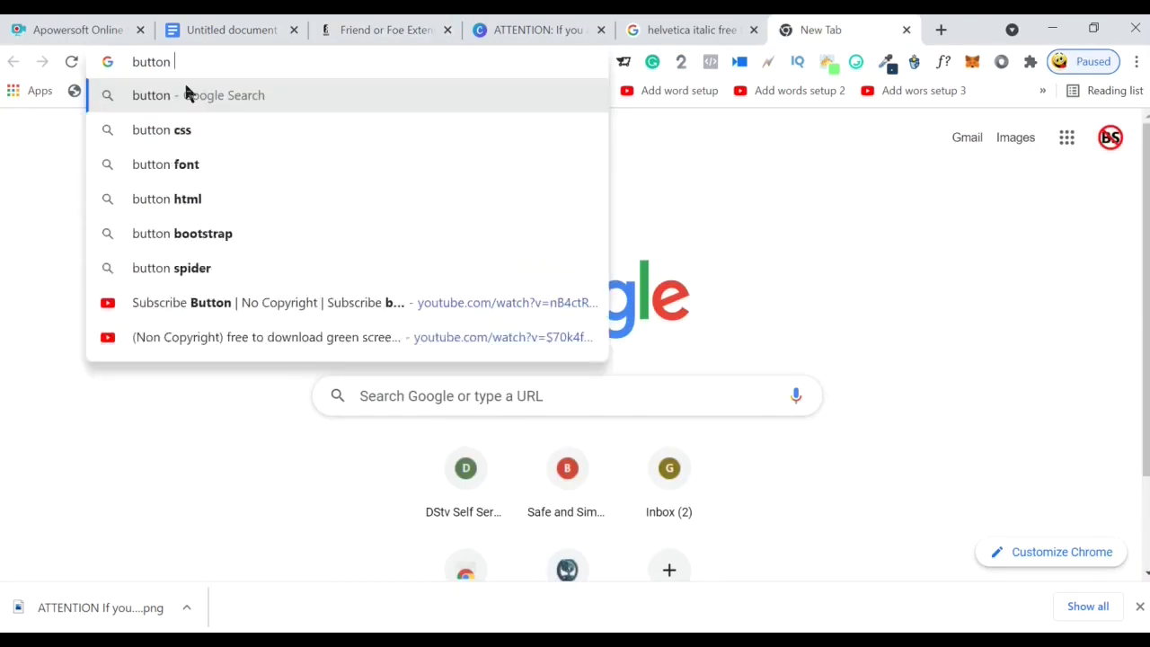
type("d")
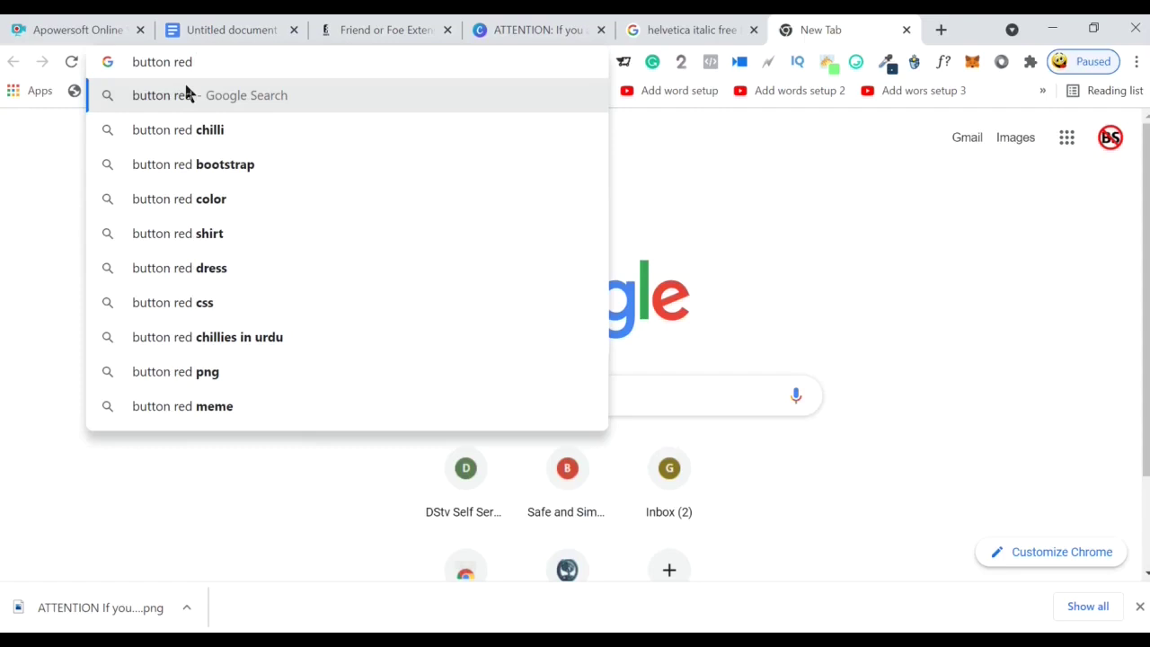
type(" see more")
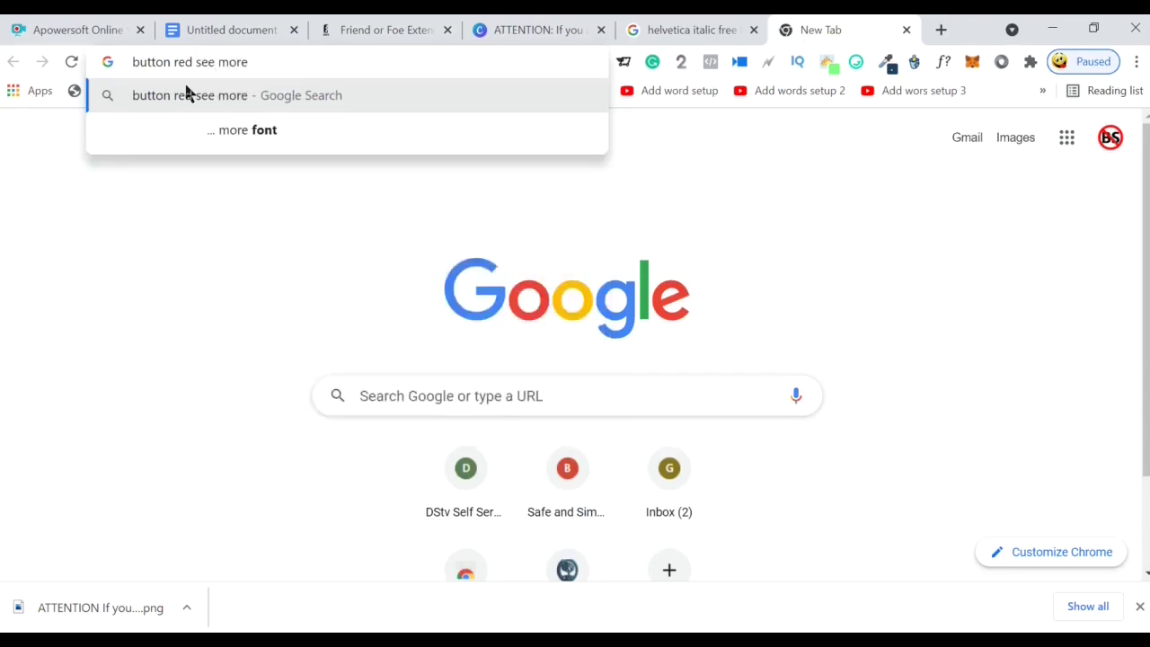
left_click(186, 93)
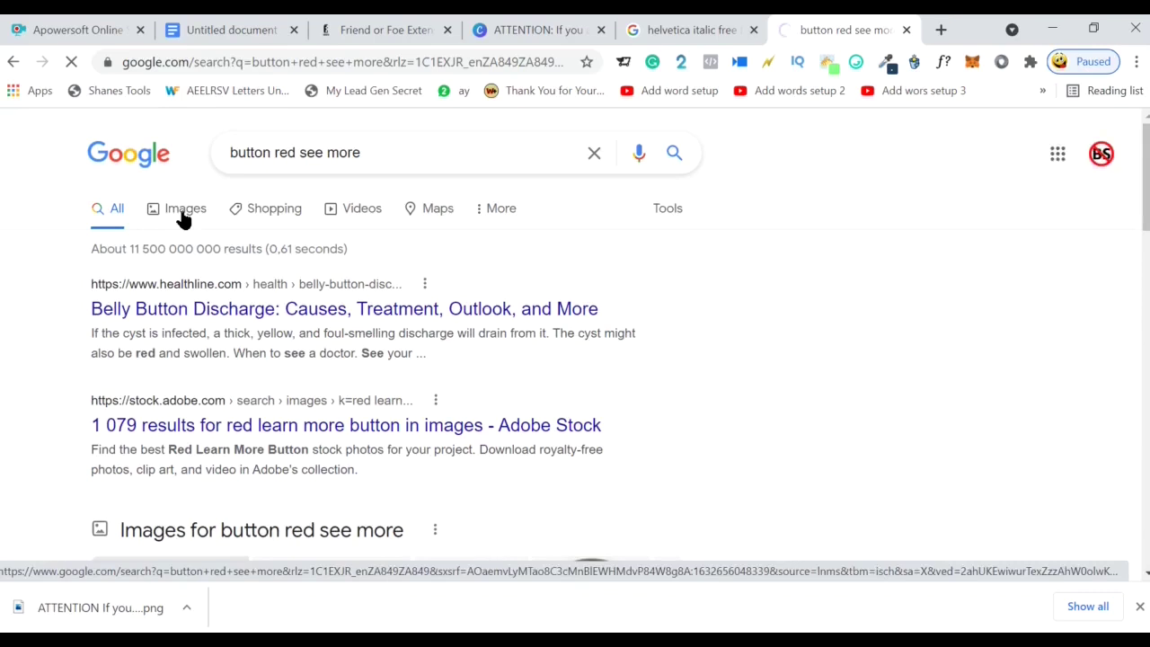
left_click(184, 219)
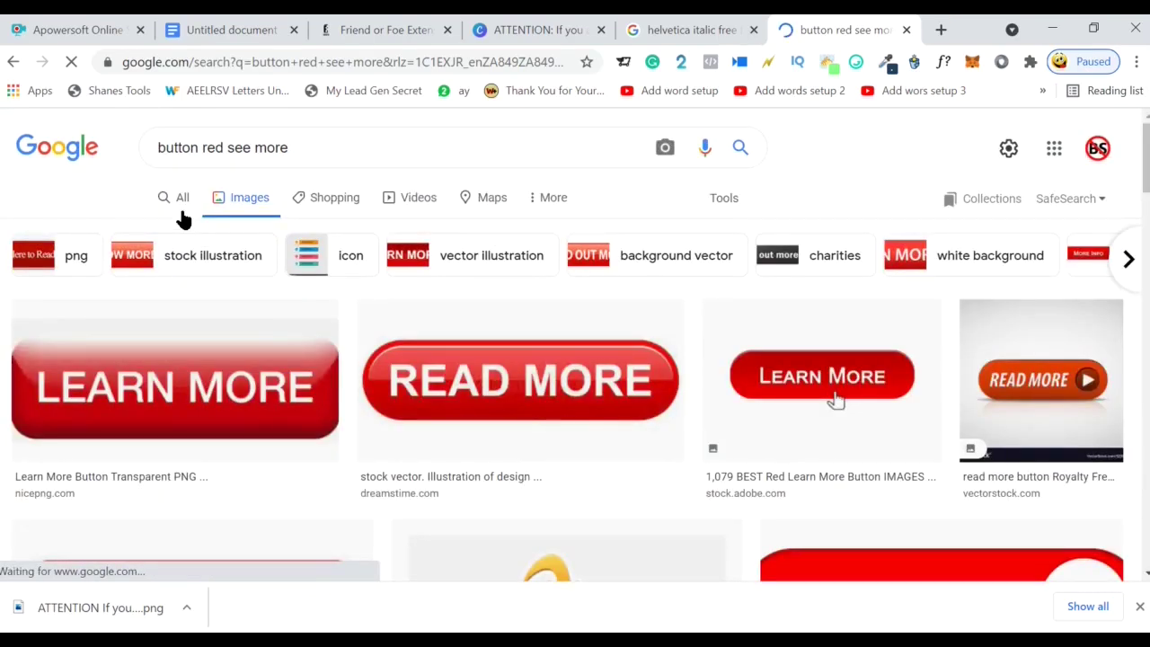
- Limit the image results to Creative Commons licenses and browse them for a suitable red button
left_click(725, 200)
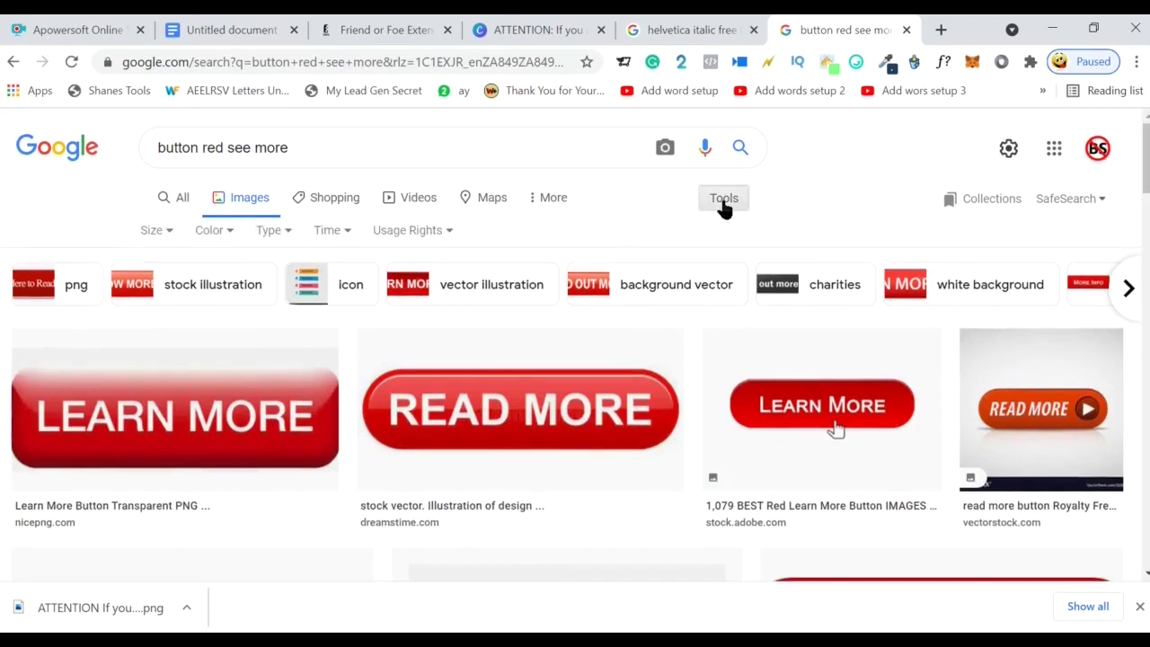
left_click(434, 236)
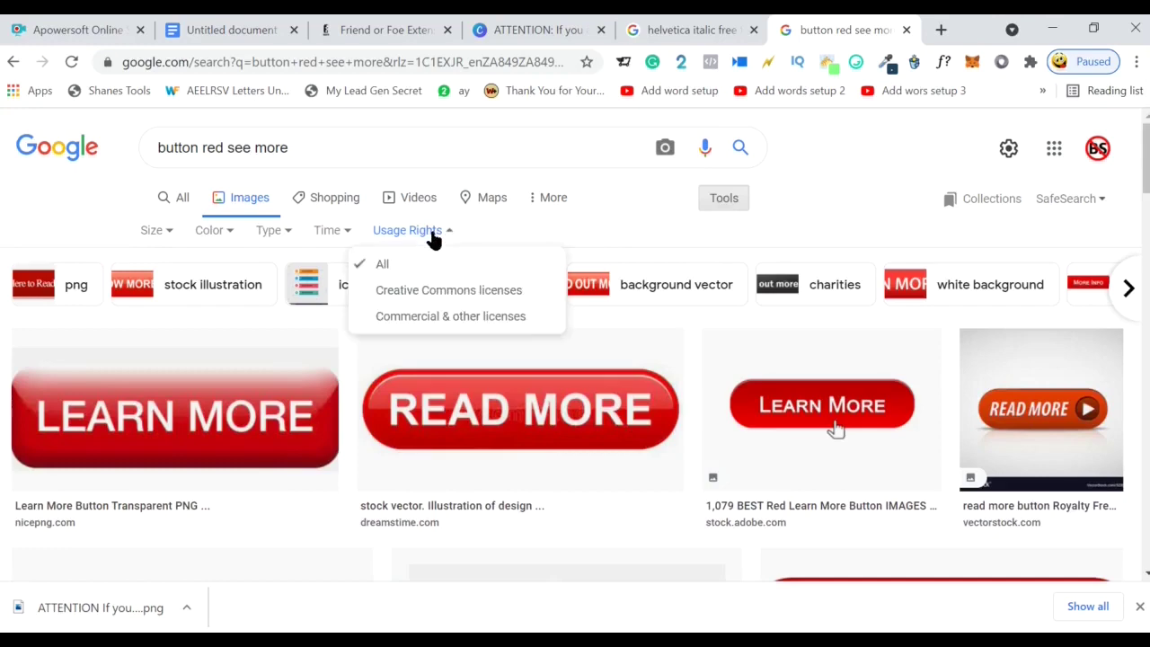
left_click(417, 290)
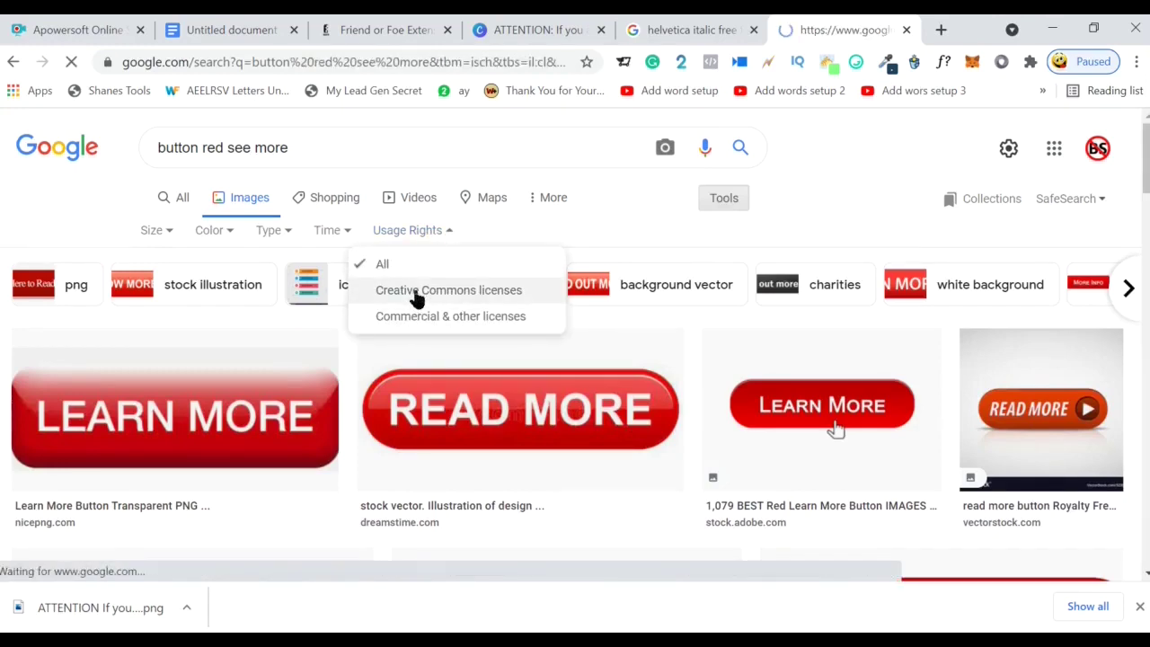
scroll(629, 331, "down", 6)
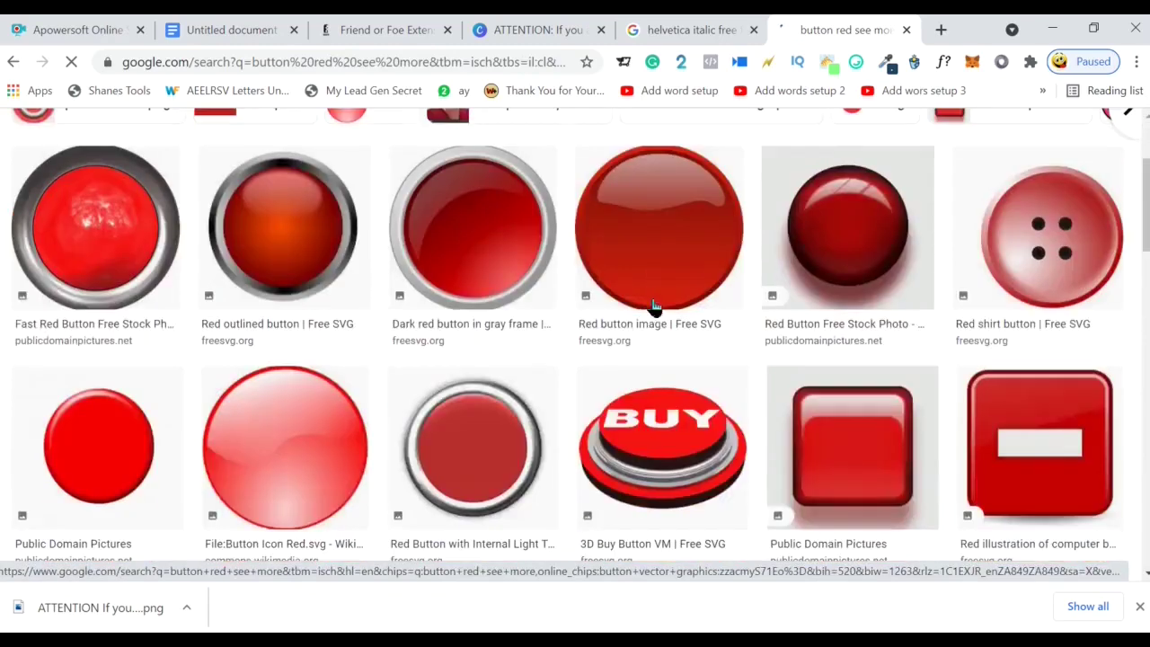
scroll(598, 324, "down", 5)
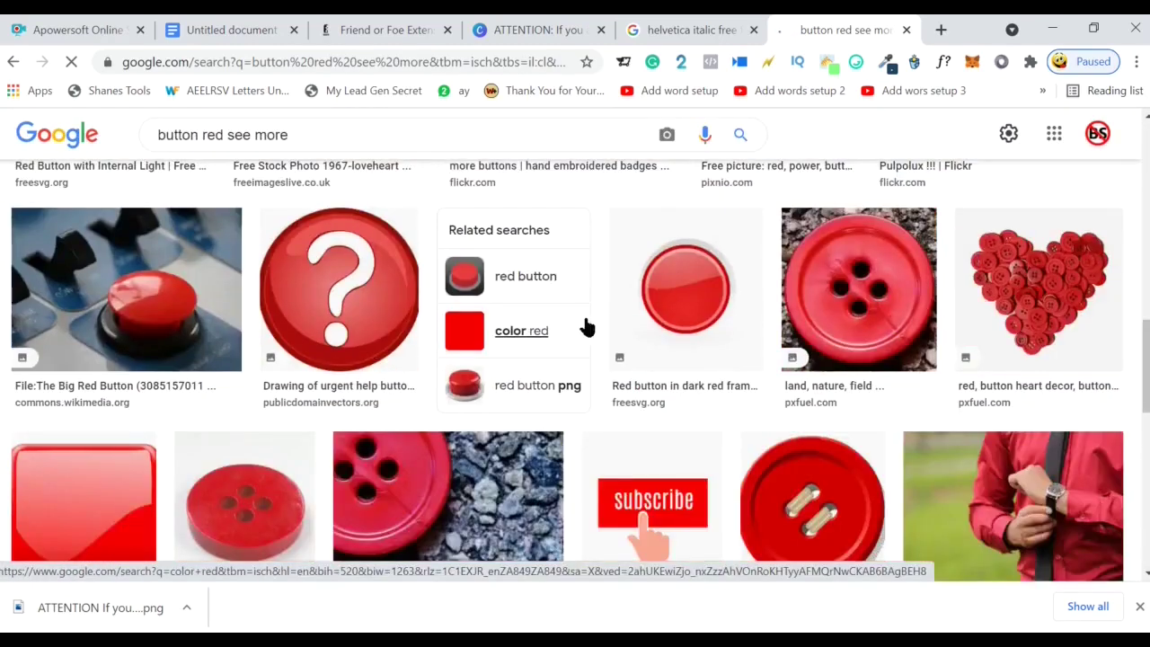
scroll(586, 326, "down", 6)
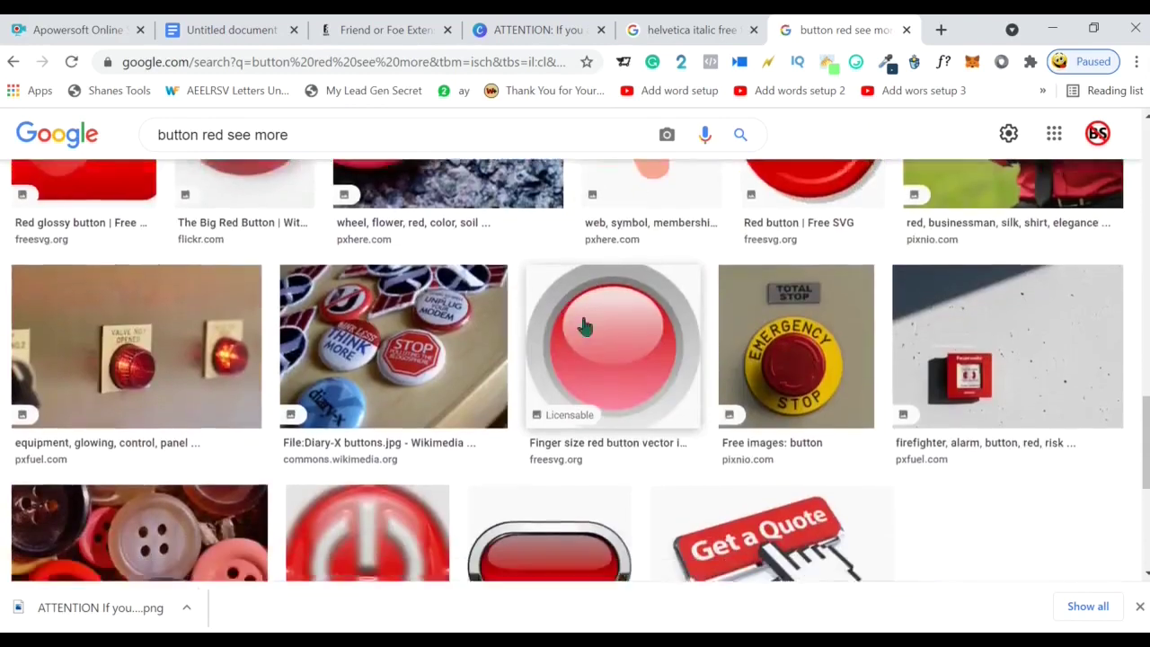
scroll(586, 323, "down", 2)
scroll(595, 315, "down", 1)
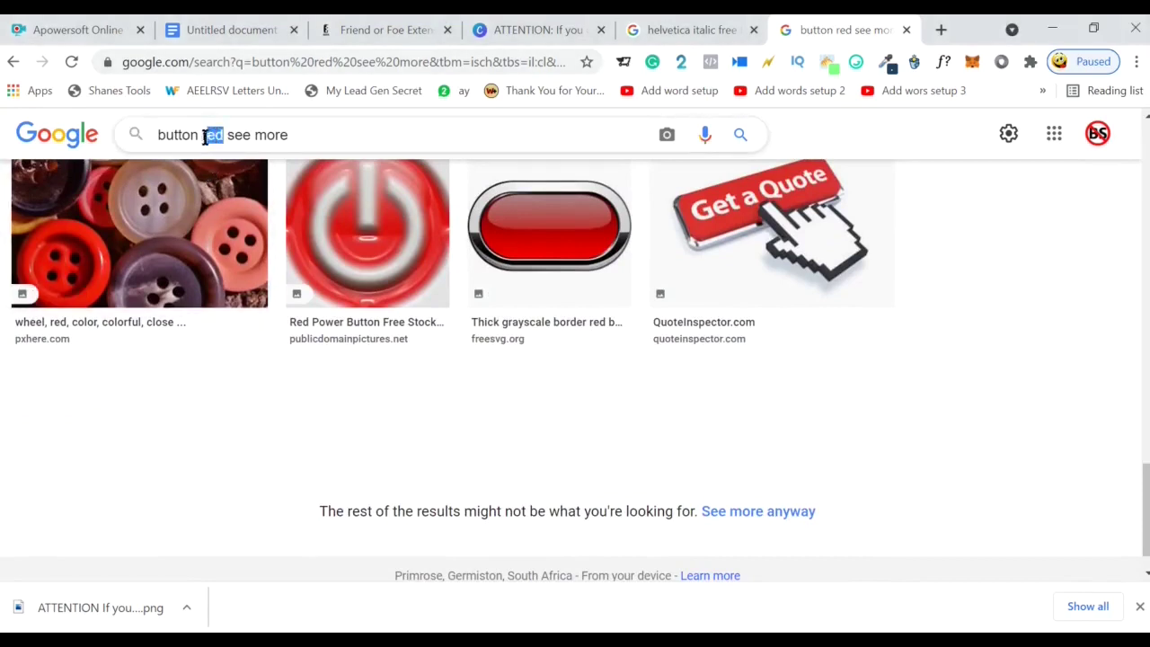
- Shorten the image search to "button see more" and browse the results for a rectangular red button
key("BackSpace")
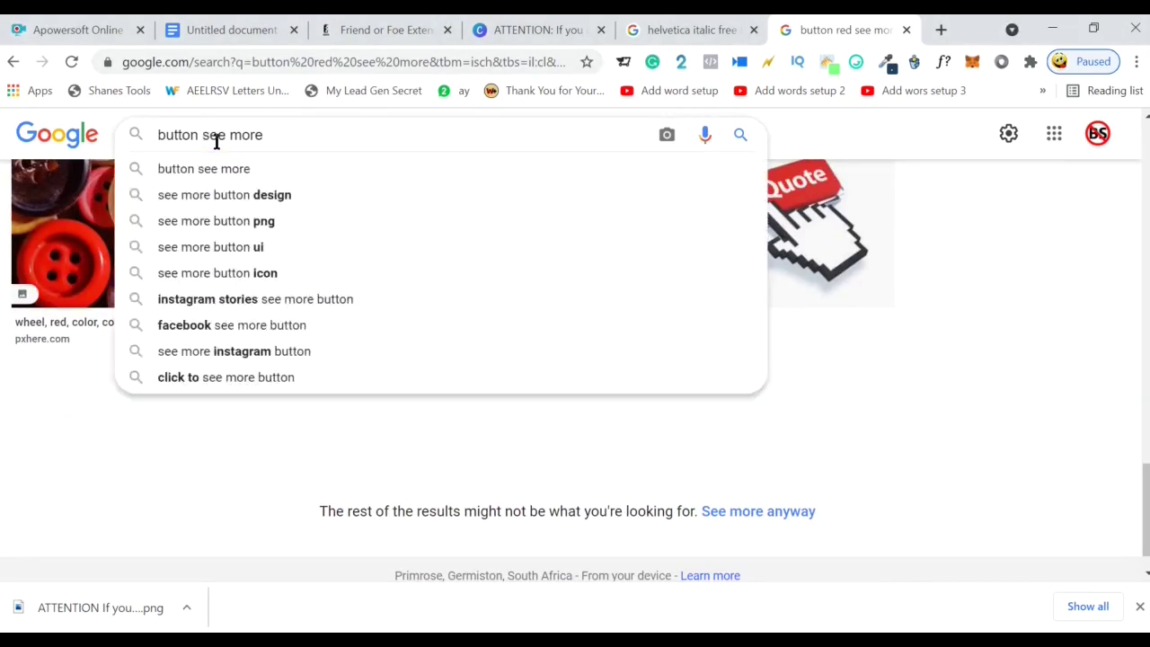
key("Return")
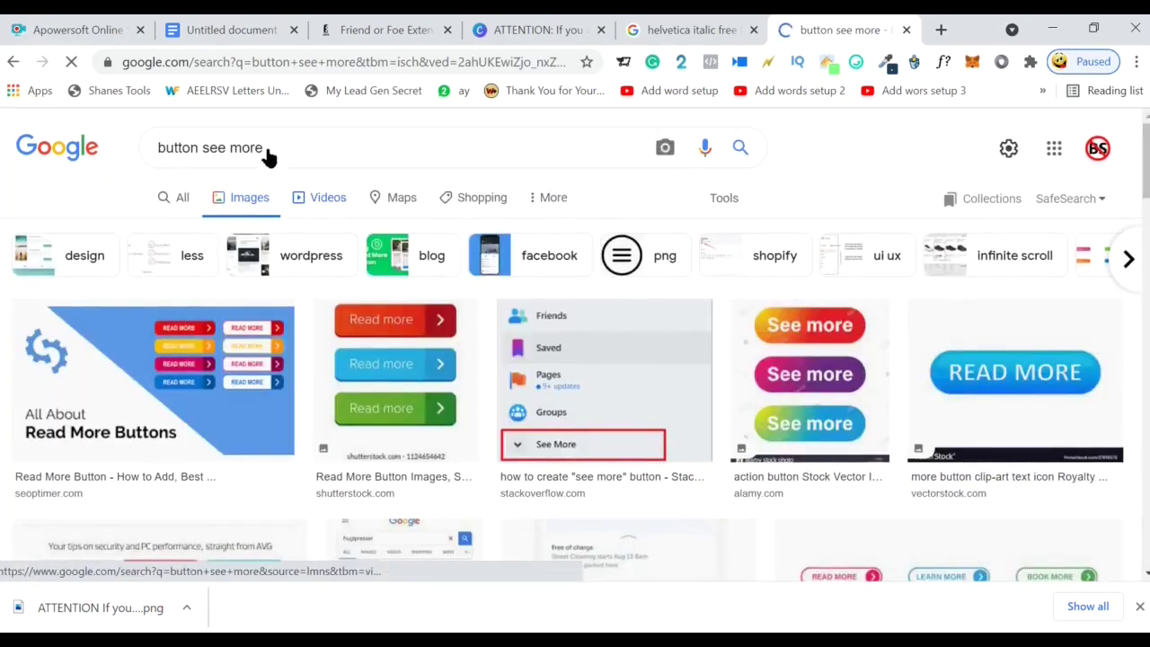
scroll(596, 290, "down", 3)
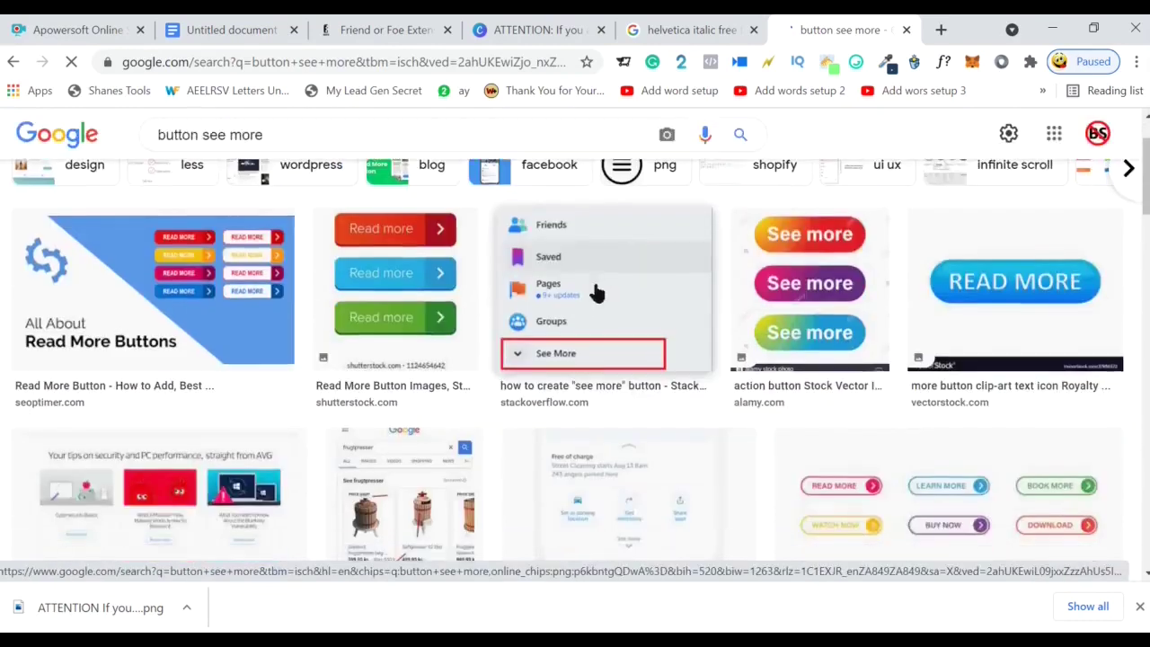
scroll(587, 299, "up", 3)
scroll(551, 316, "down", 3)
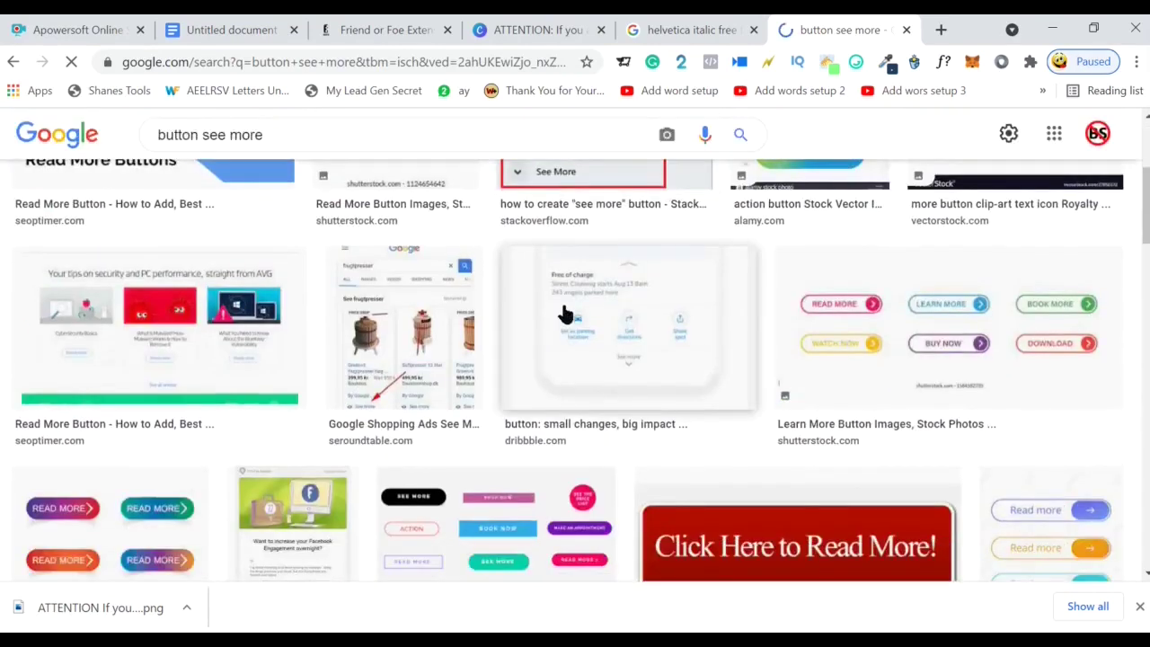
scroll(565, 313, "down", 1)
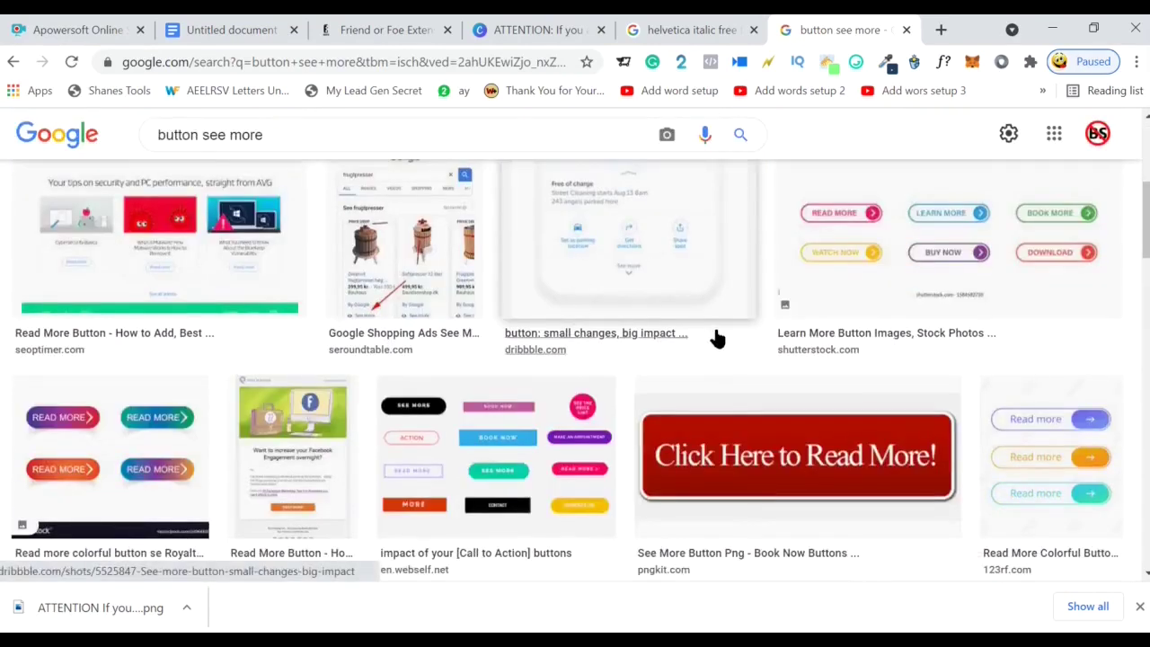
- Save the red "Click Here to Read More!" button image as the PNG file download (18) in Downloads
right_click(769, 461)
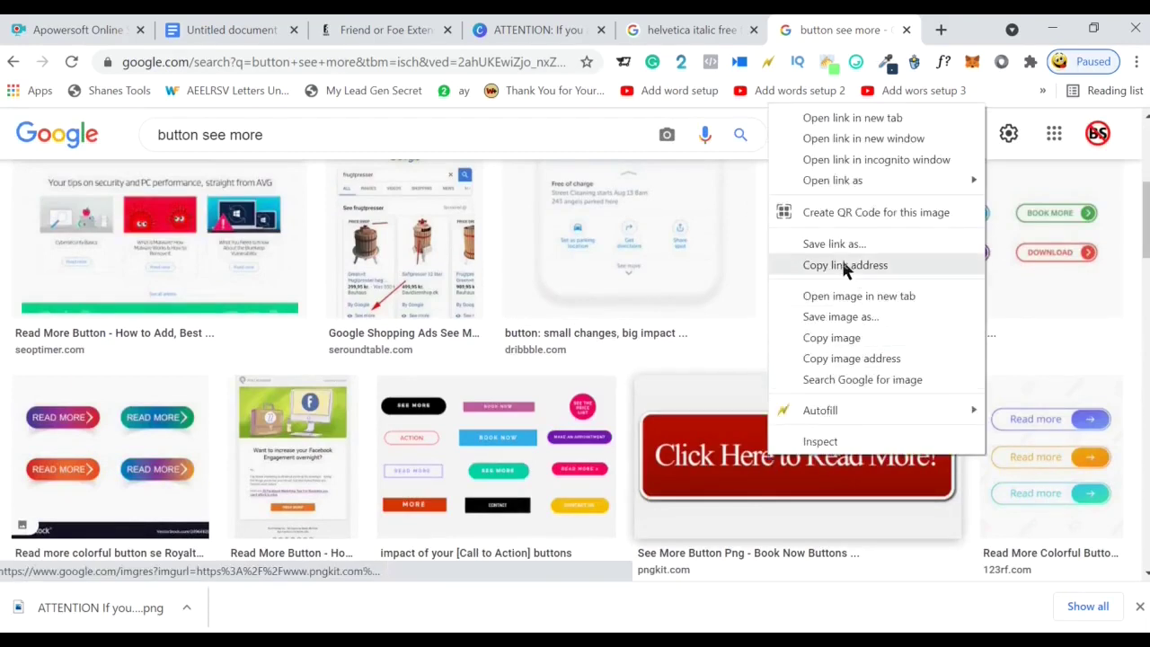
left_click(837, 317)
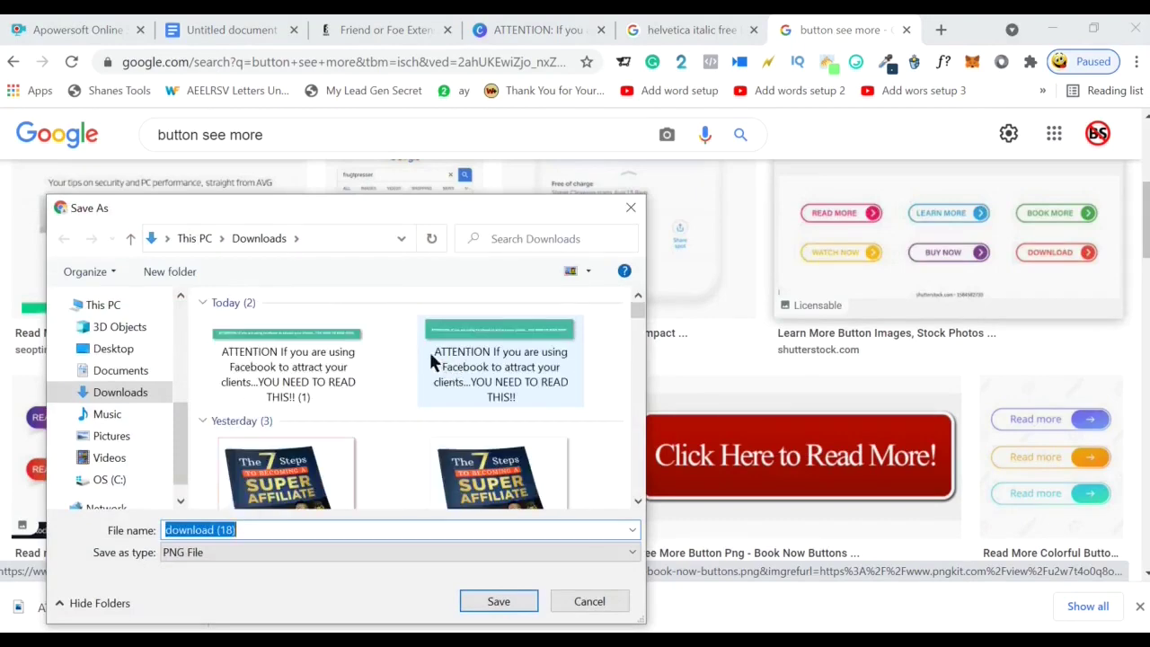
left_click(499, 608)
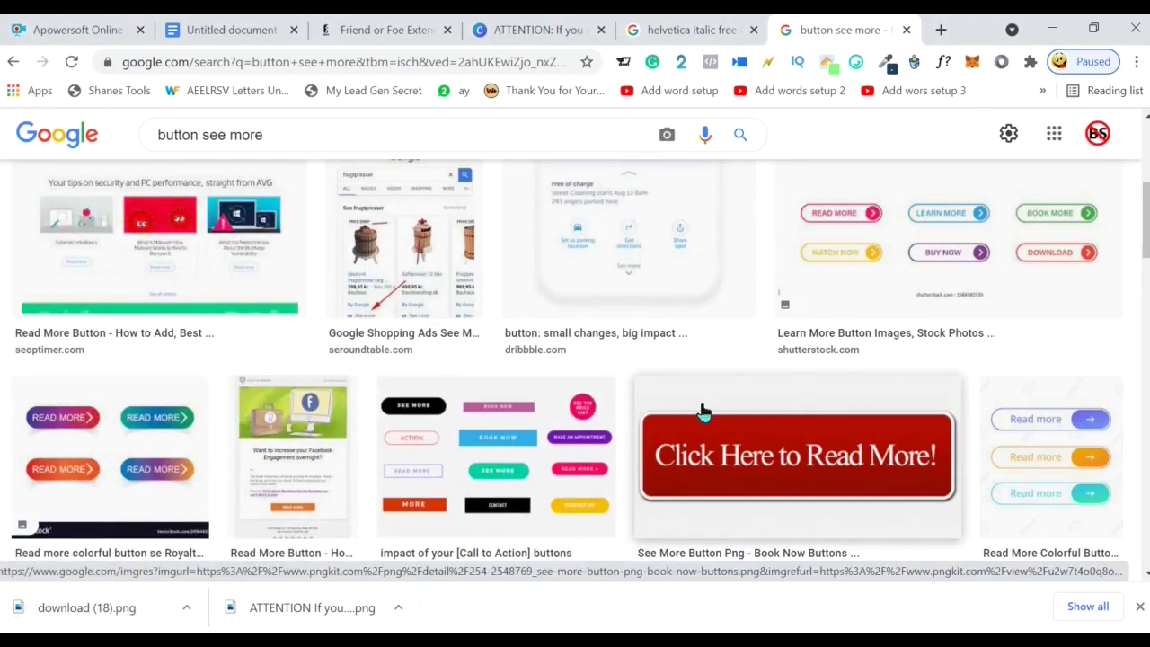
- Open the remove.bg website in a new browser tab
left_click(942, 32)
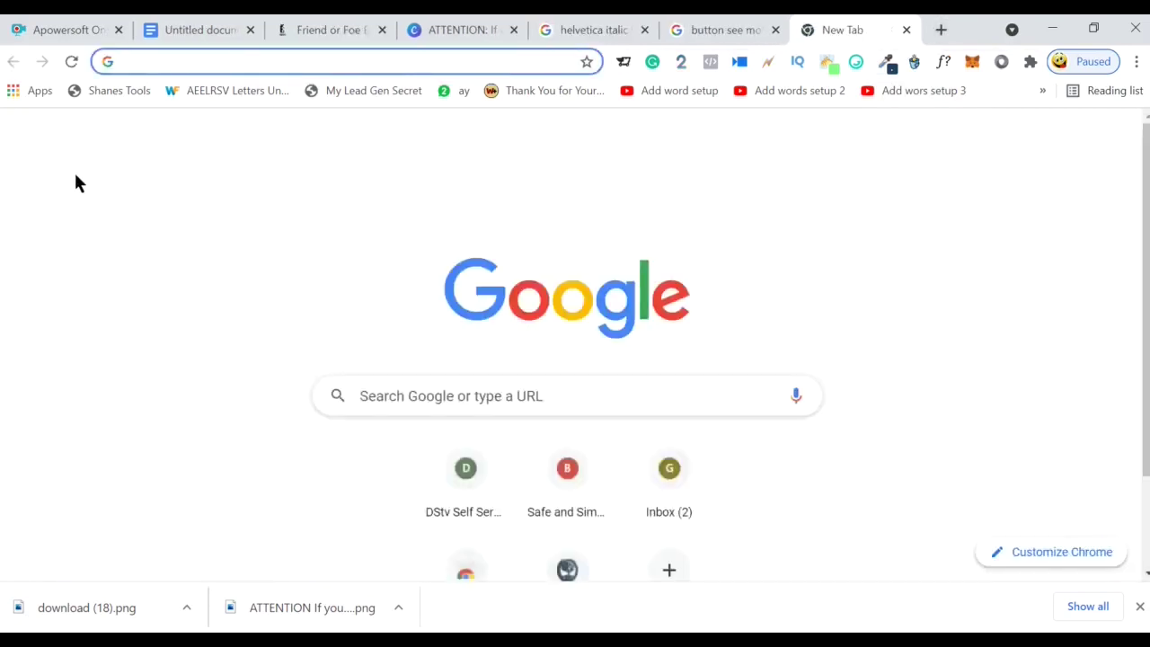
type("remo")
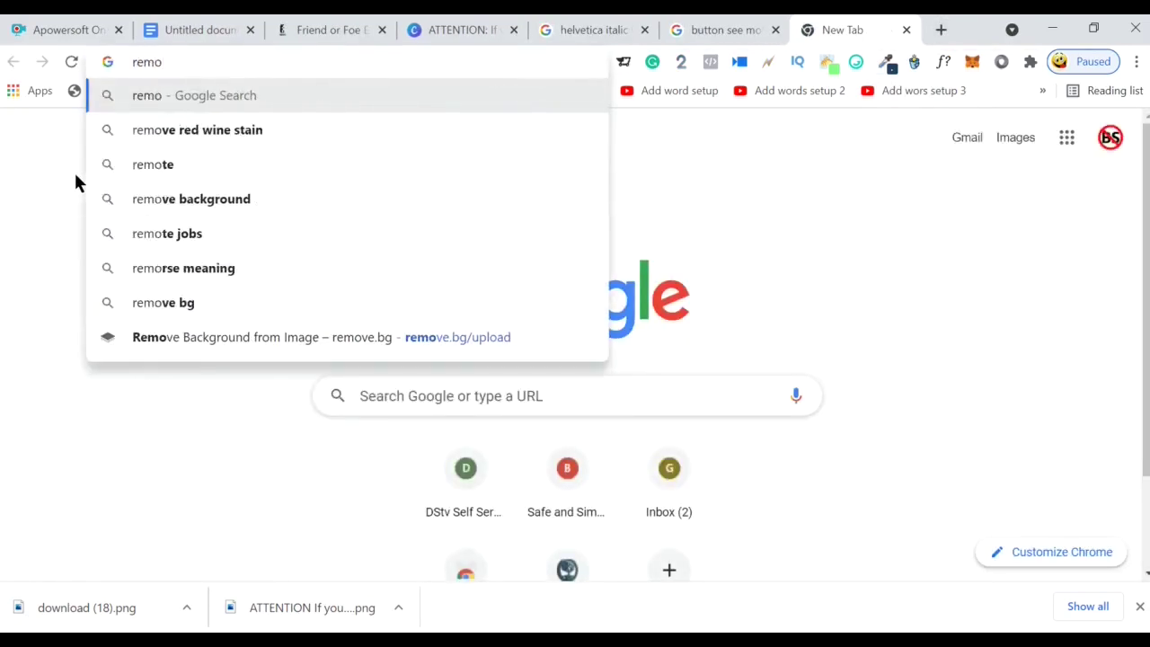
type("ve.")
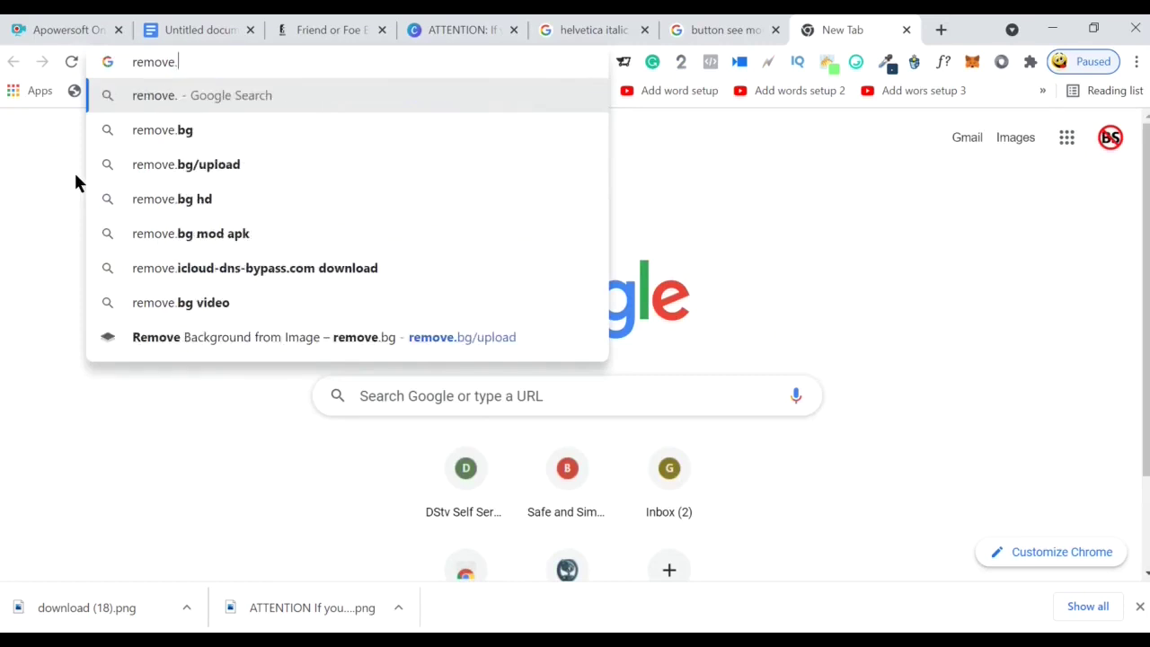
type("bg")
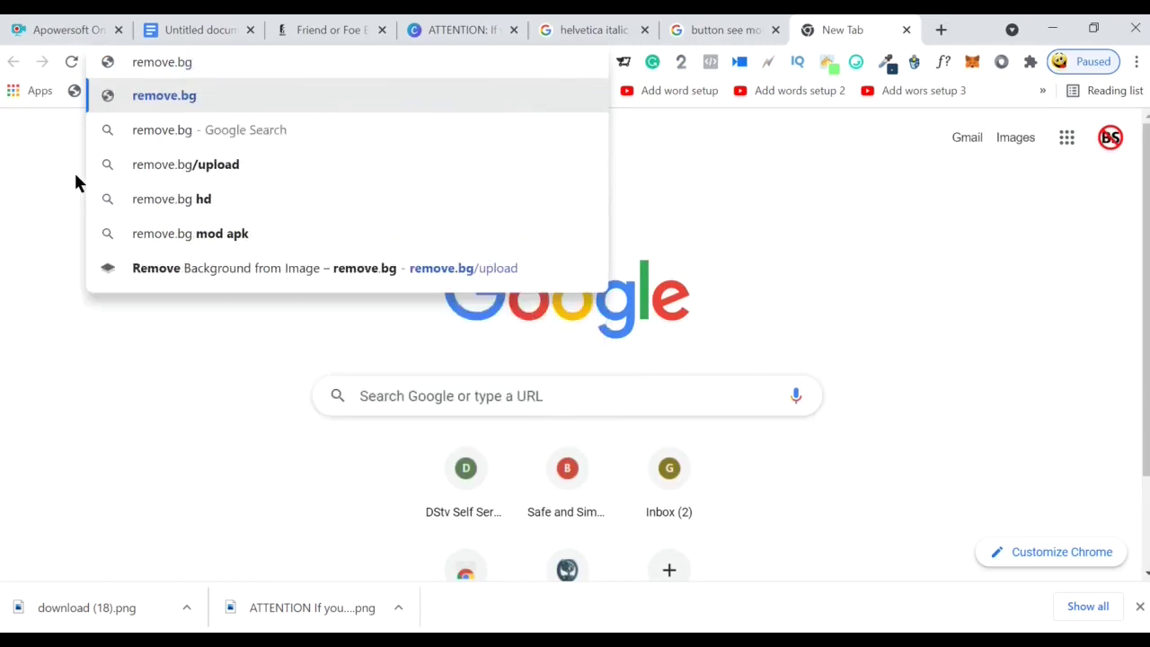
key("Return")
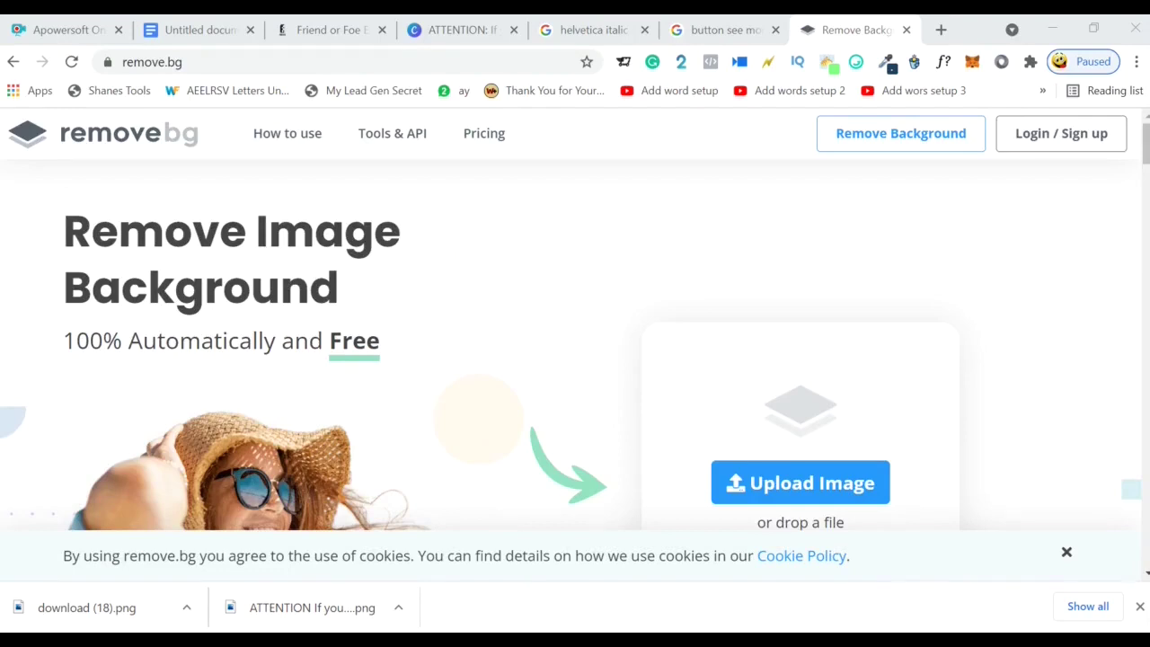
- Upload download (18) from the Downloads folder to remove.bg and download the red button with its background removed
left_click(470, 629)
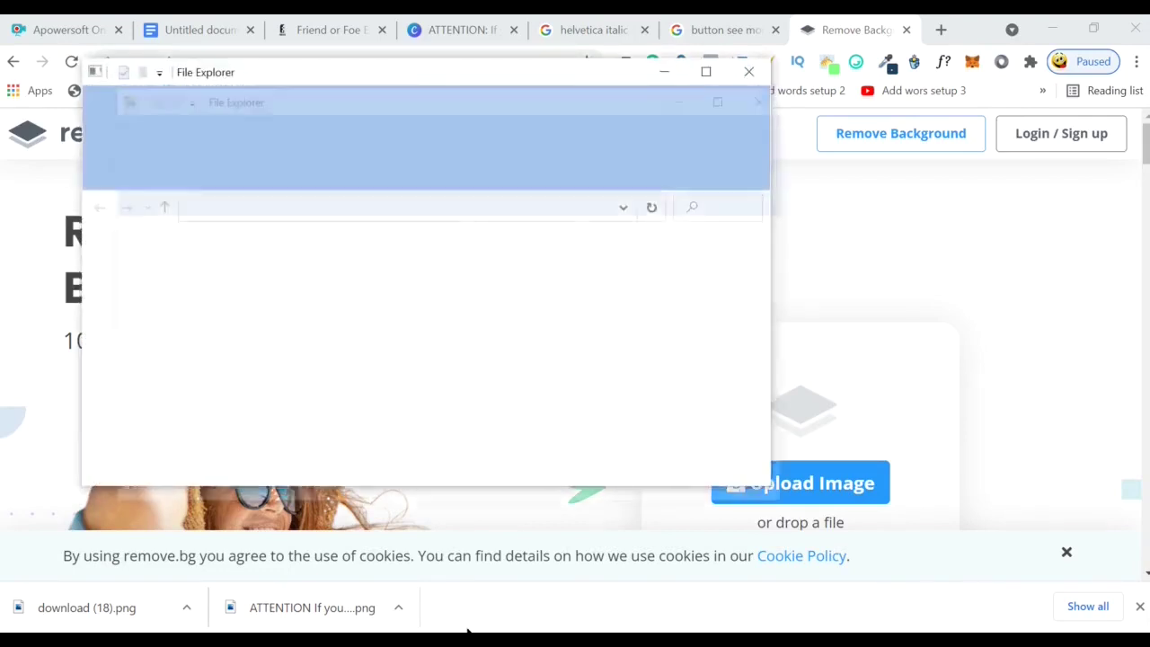
left_click(749, 71)
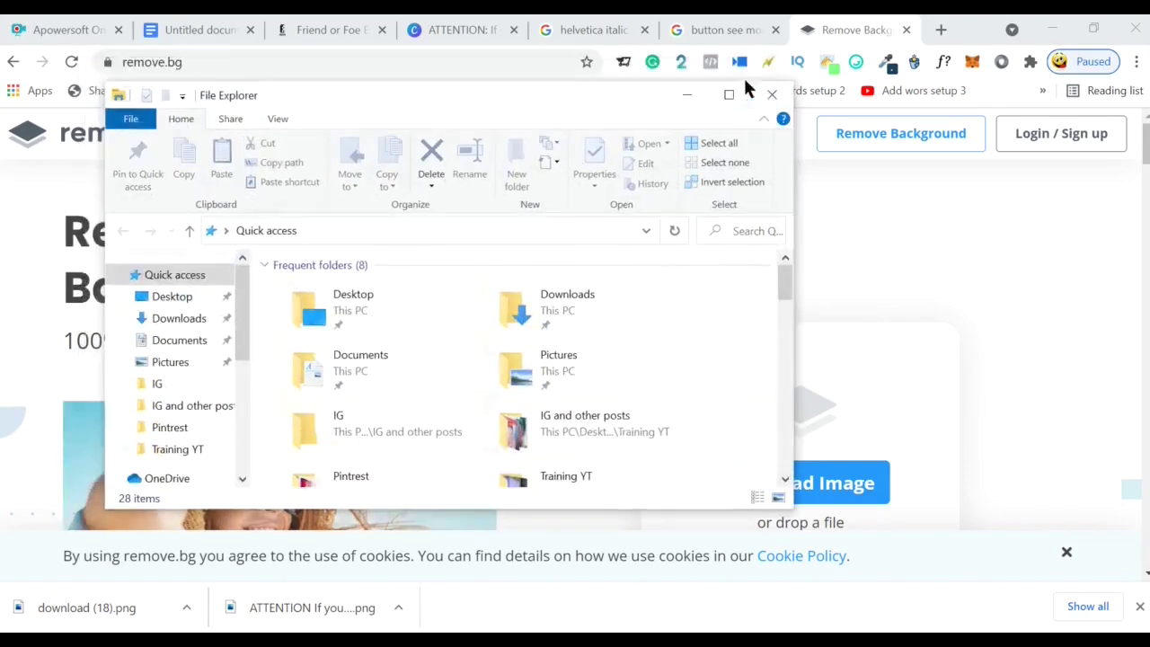
left_click(182, 324)
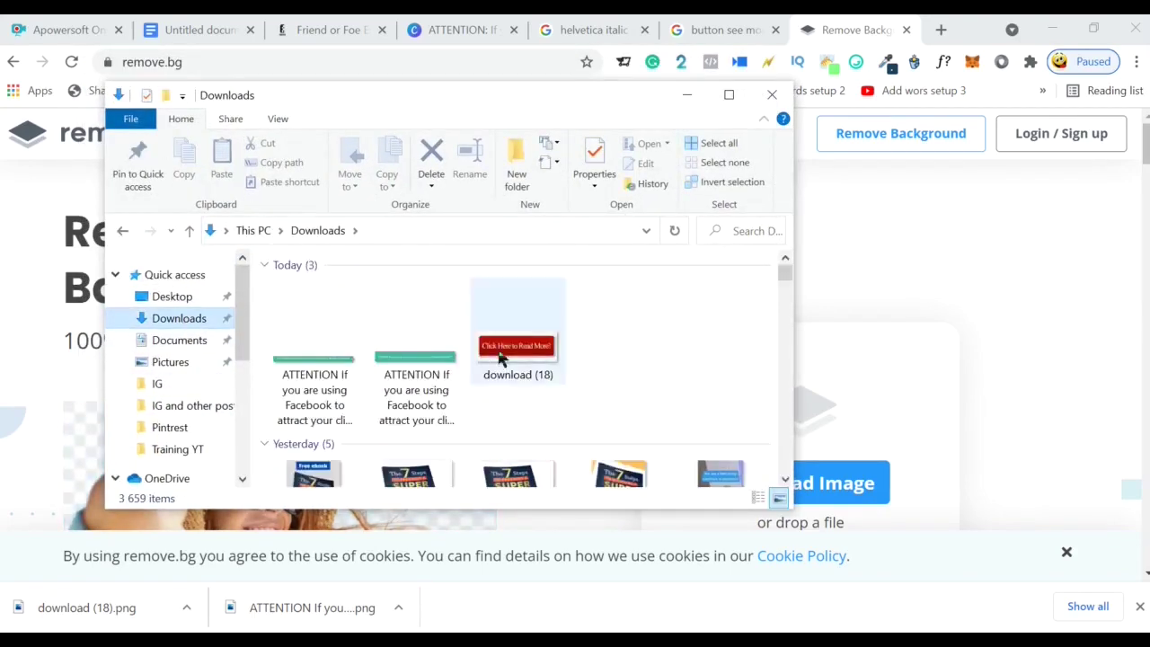
left_click(513, 354)
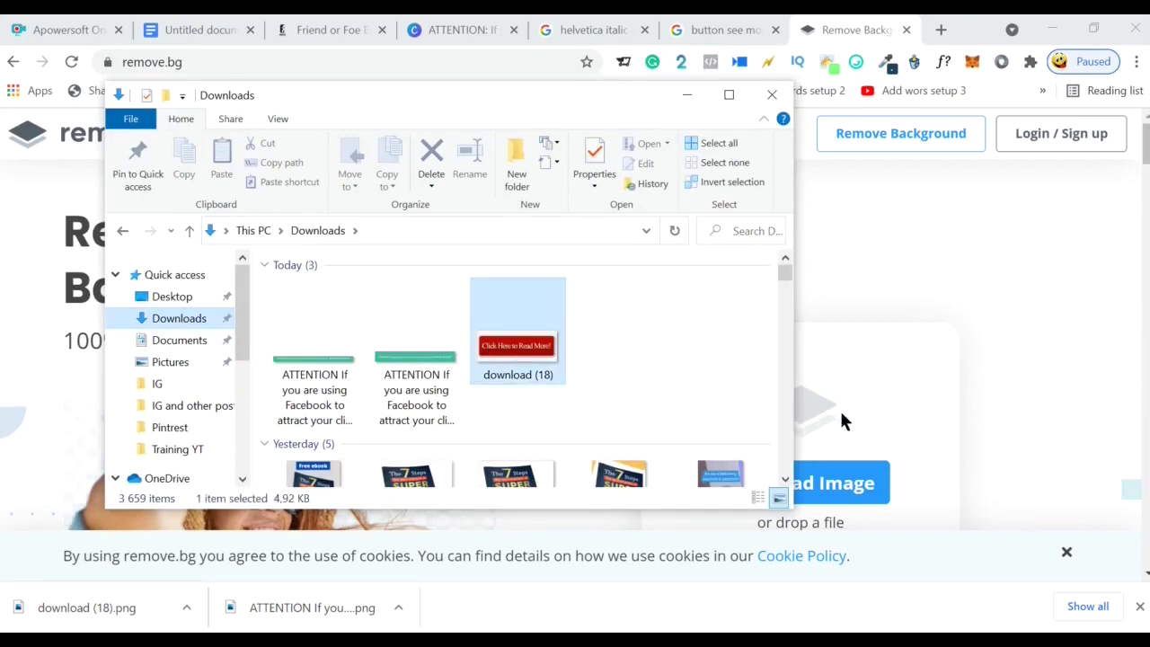
left_click_drag(842, 432, 845, 431)
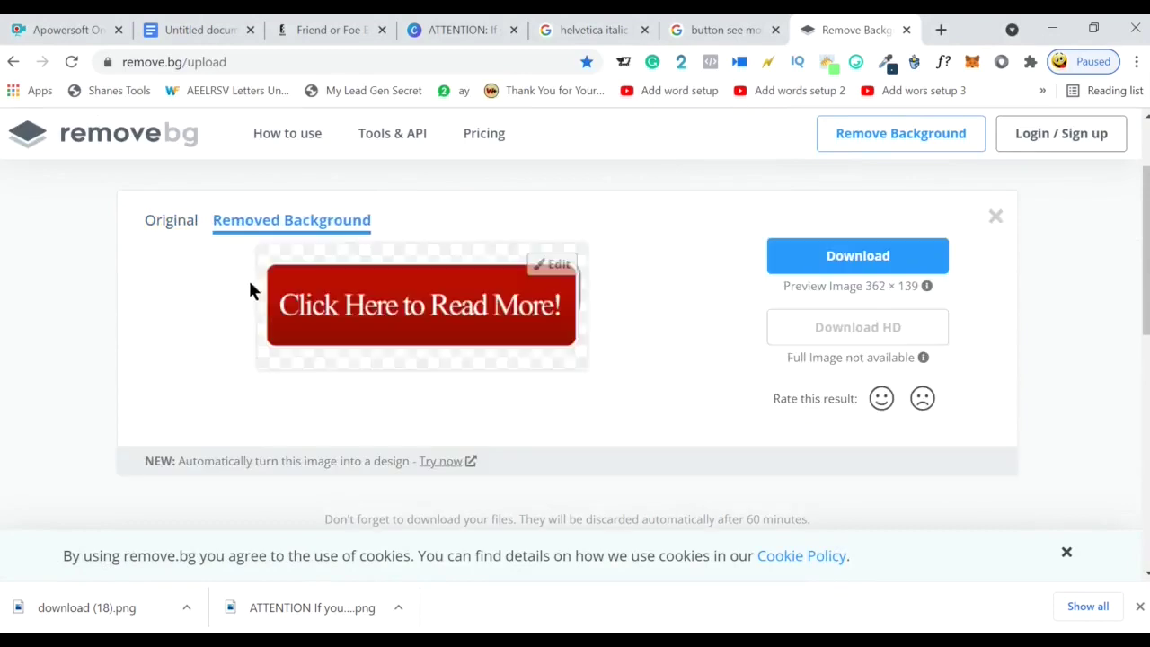
left_click(849, 260)
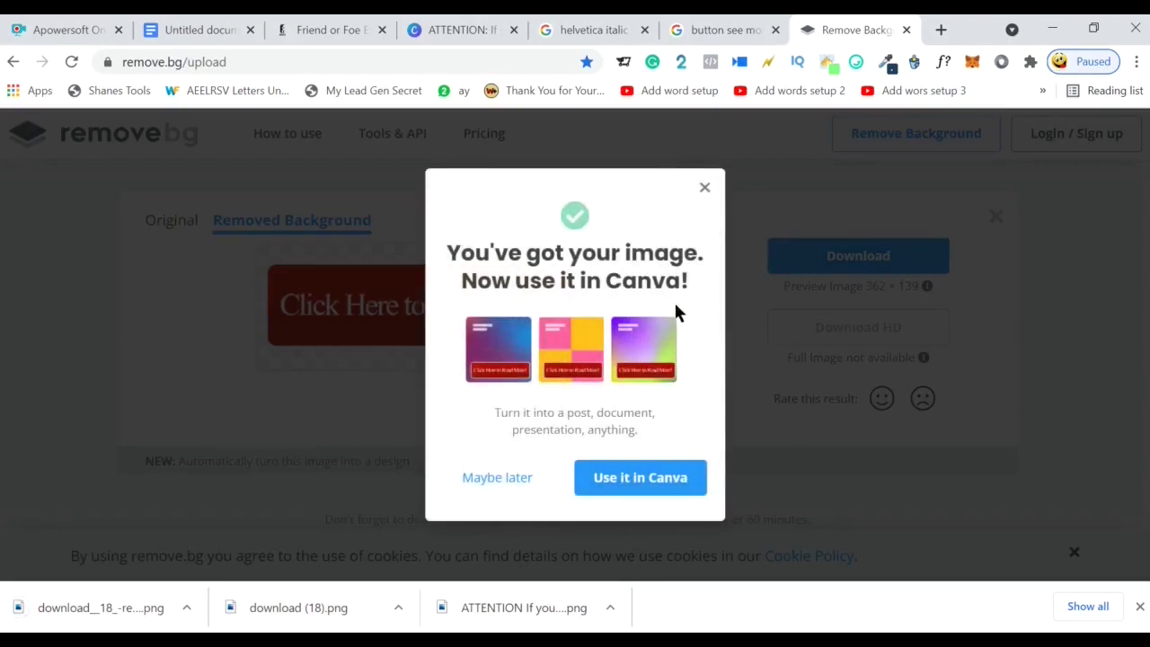
- Insert the background-removed "Click Here to Read More!" button image from Downloads below the introduction line of the Google Docs document
left_click(216, 30)
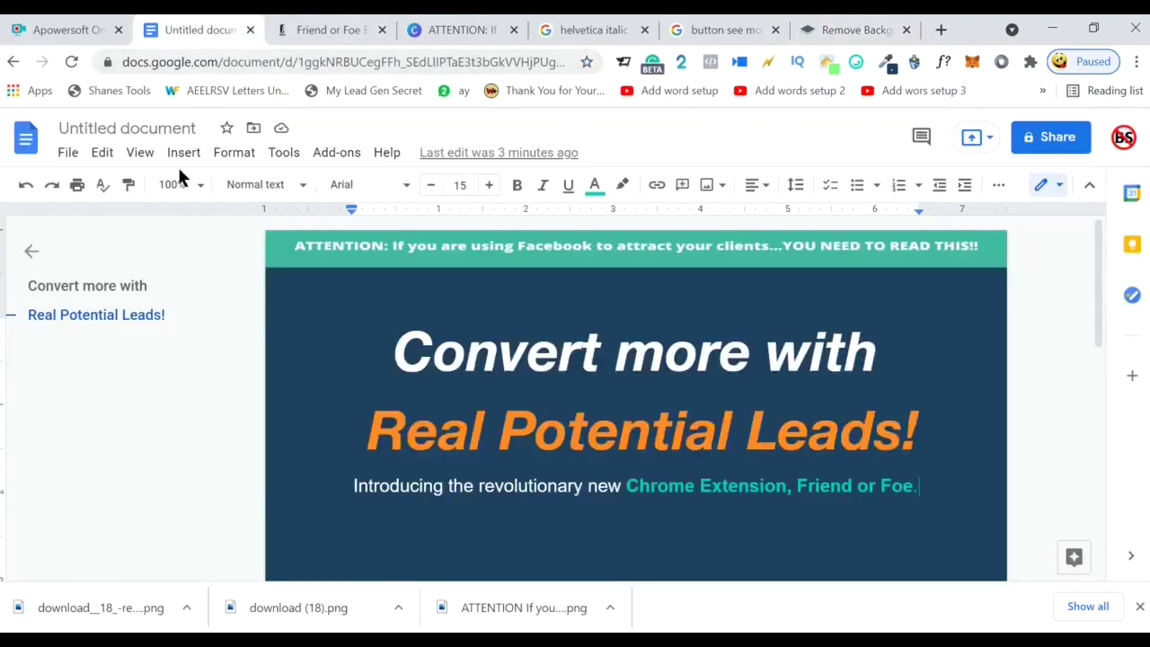
left_click(183, 153)
mouse_move(200, 193)
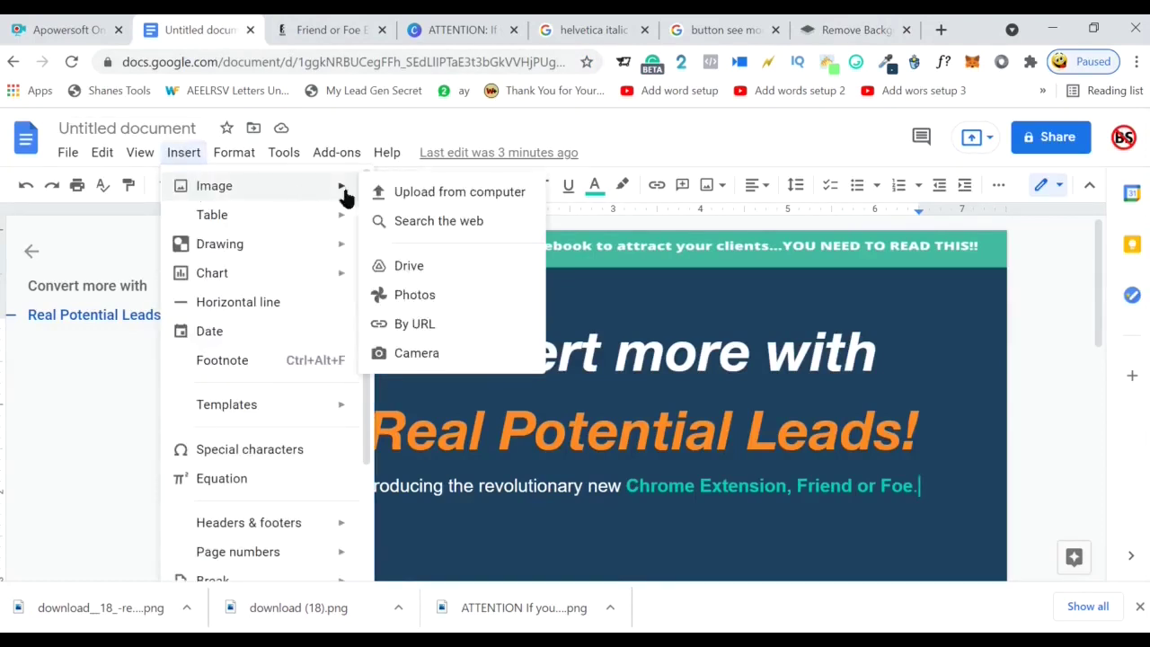
left_click(438, 195)
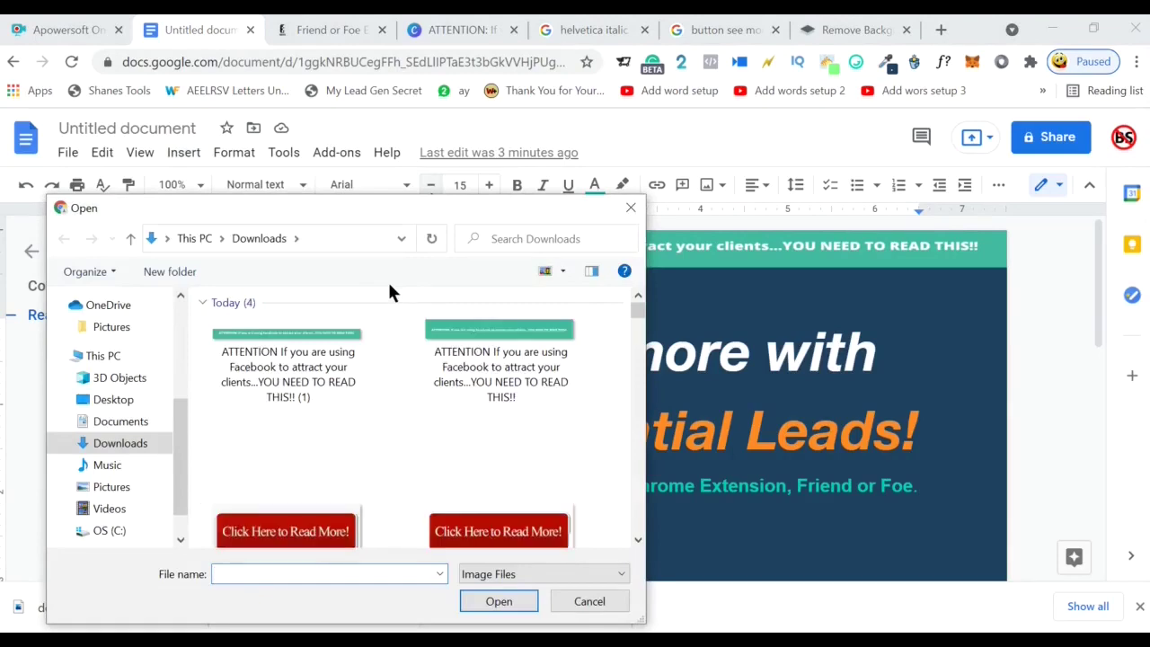
double_click(278, 351)
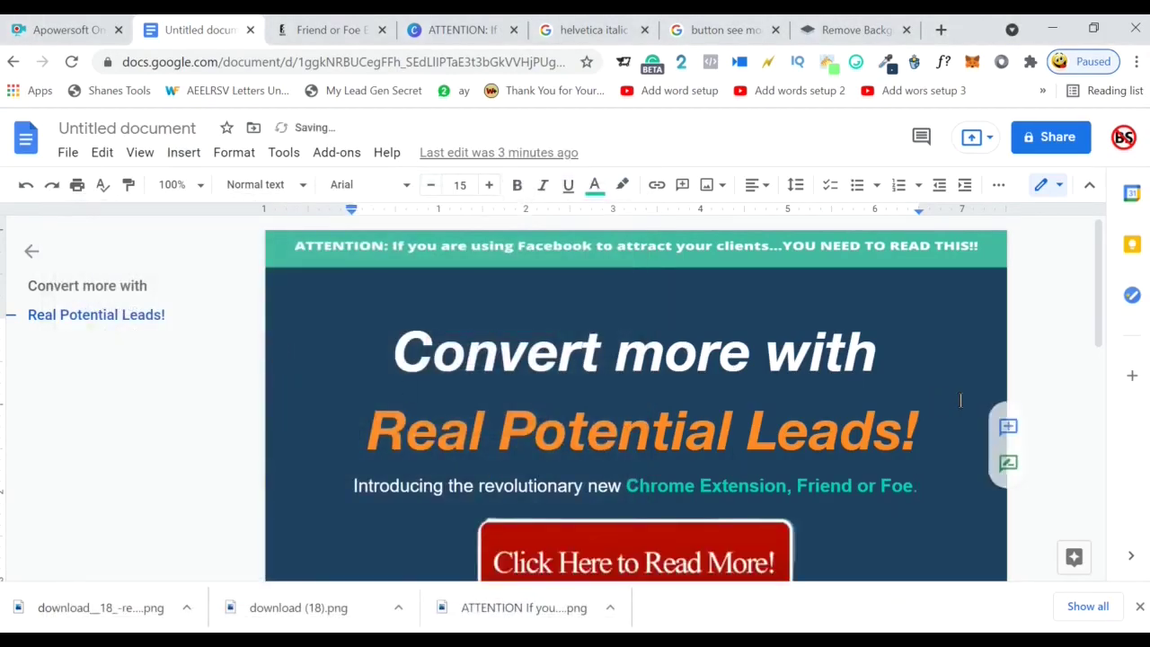
scroll(956, 428, "down", 2)
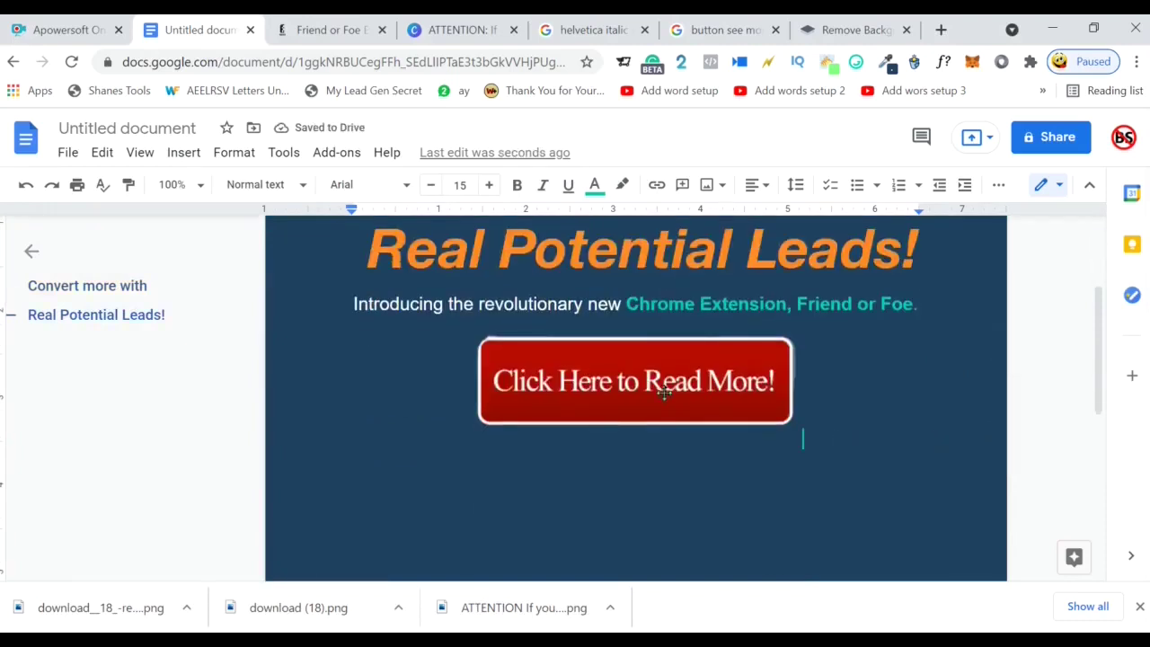
scroll(630, 405, "up", 2)
scroll(630, 405, "down", 1)
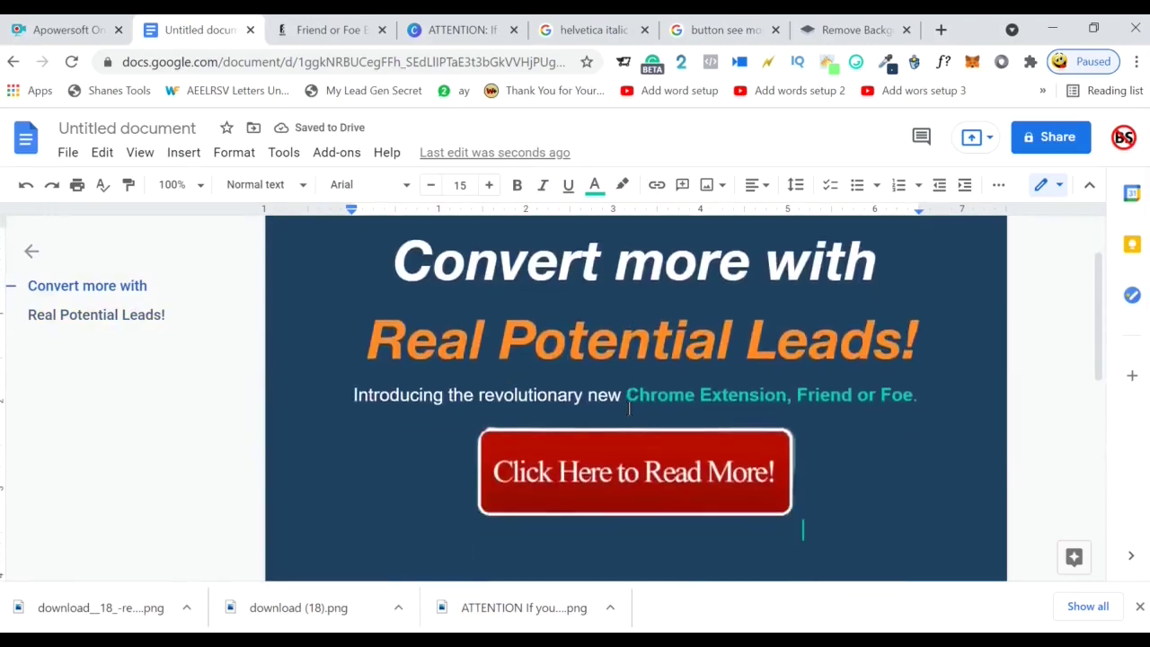
scroll(630, 405, "up", 1)
scroll(638, 428, "down", 1)
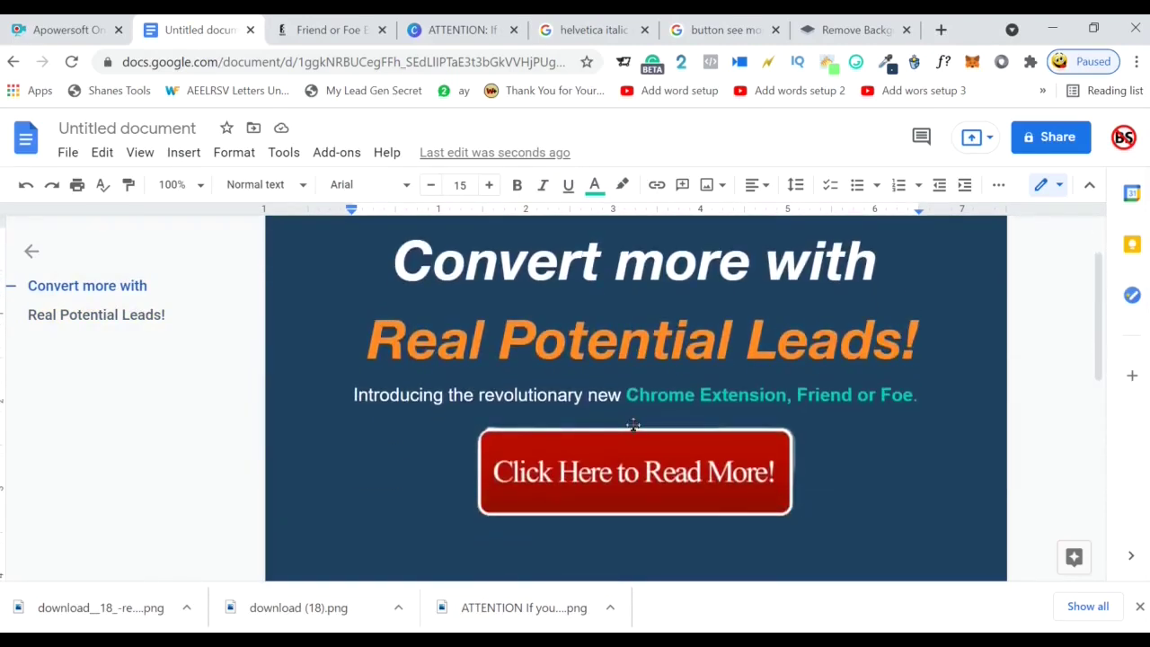
- Switch to the browser window with the Friend or Foe affiliate dashboard and copy the full referral link
key("alt+Tab")
left_click(728, 422)
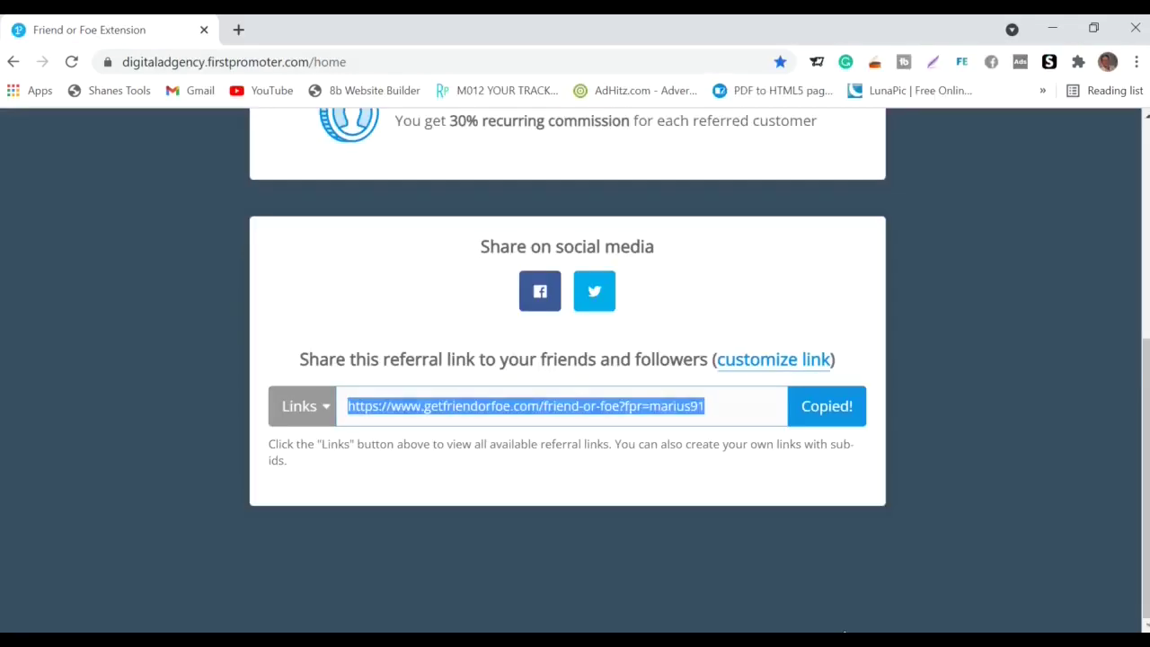
left_click(720, 407)
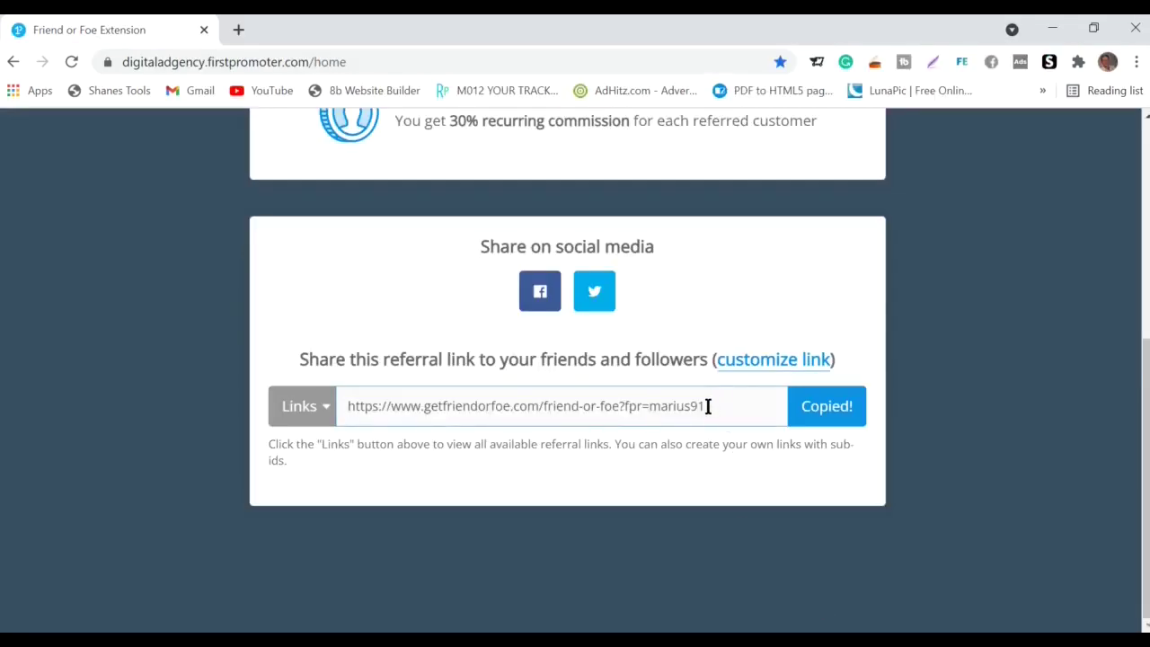
left_click_drag(708, 406, 367, 406)
right_click(366, 406)
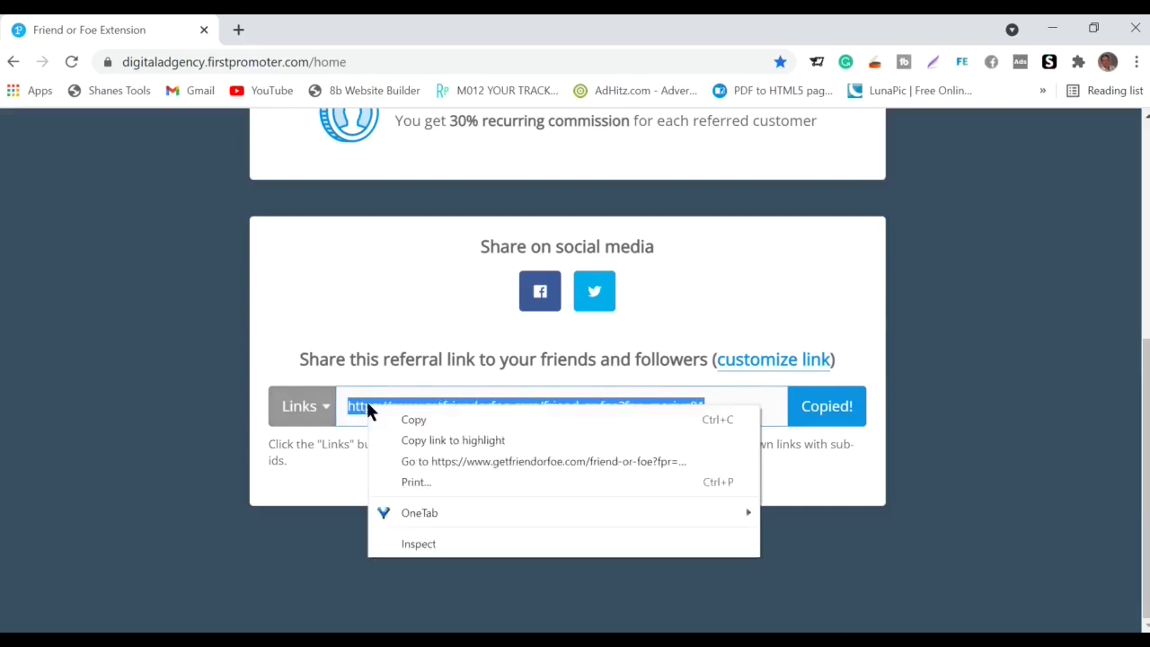
left_click(400, 418)
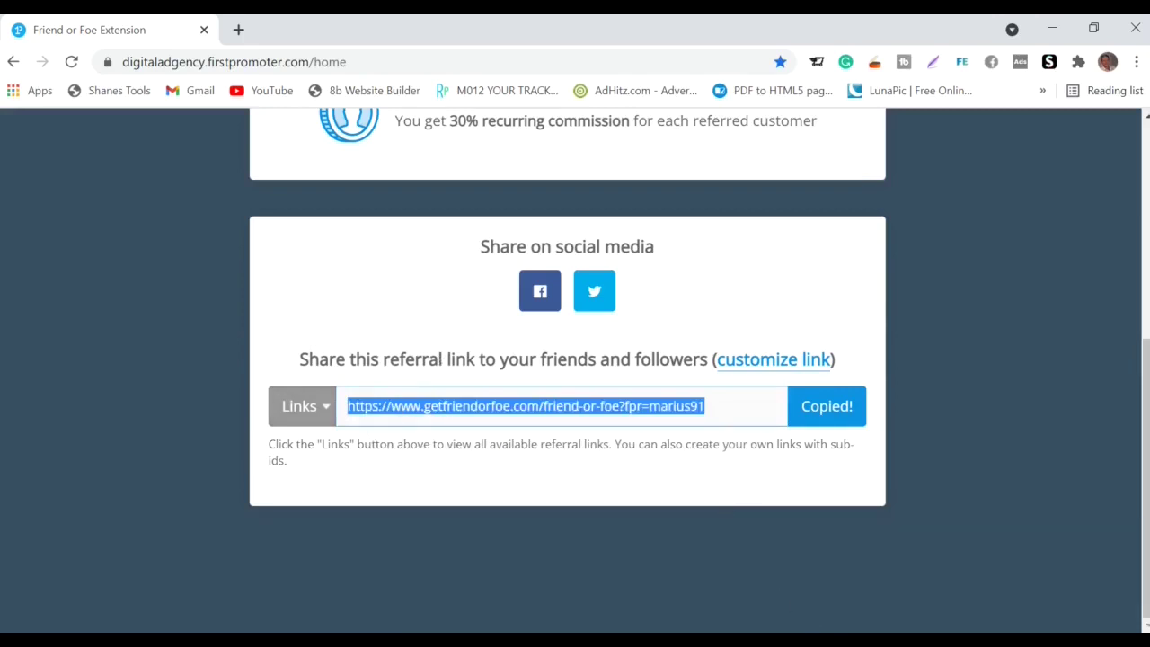
- Return to the Google Docs document and link the red button image to the copied referral URL
key("alt+Tab")
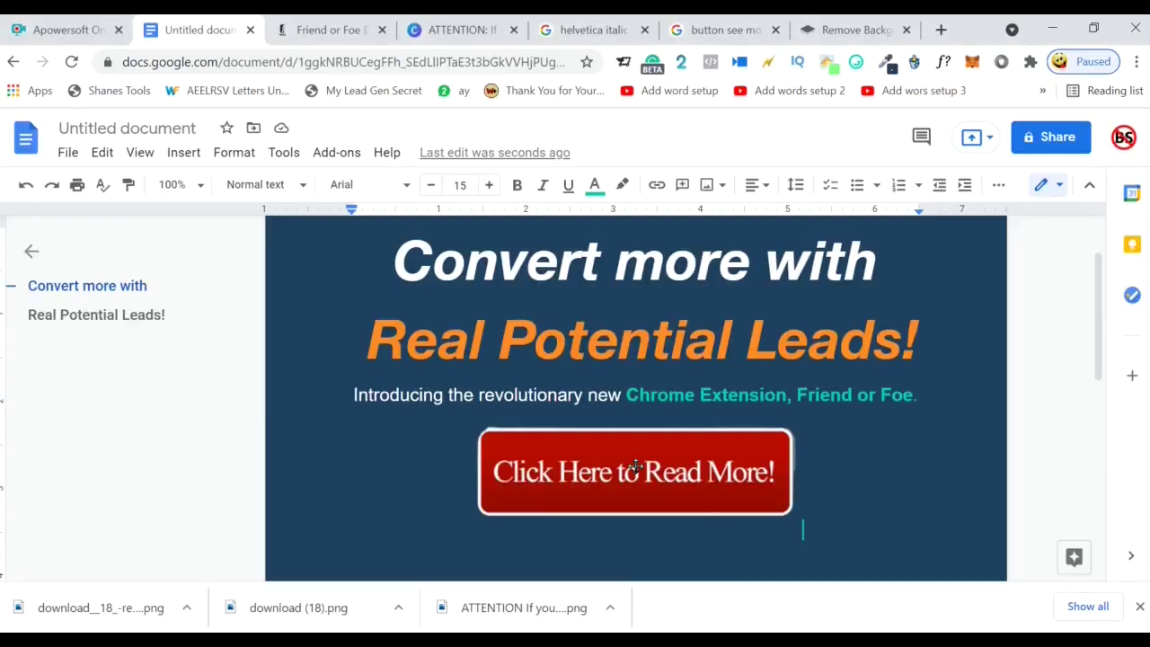
left_click(635, 466)
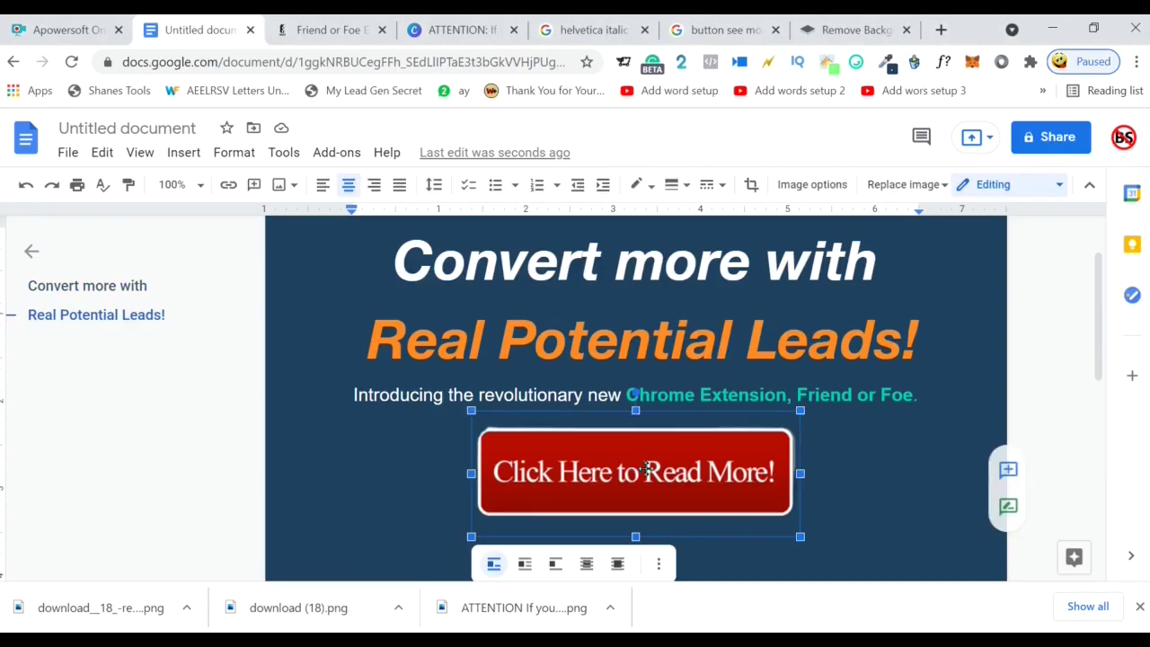
left_click(227, 184)
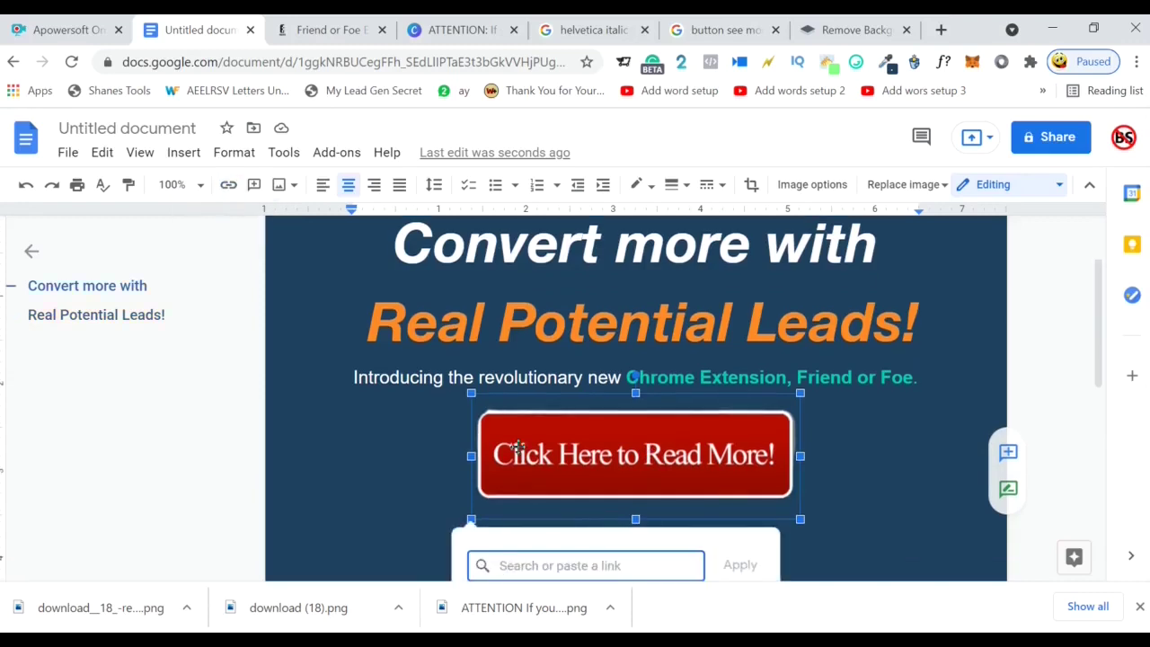
right_click(501, 568)
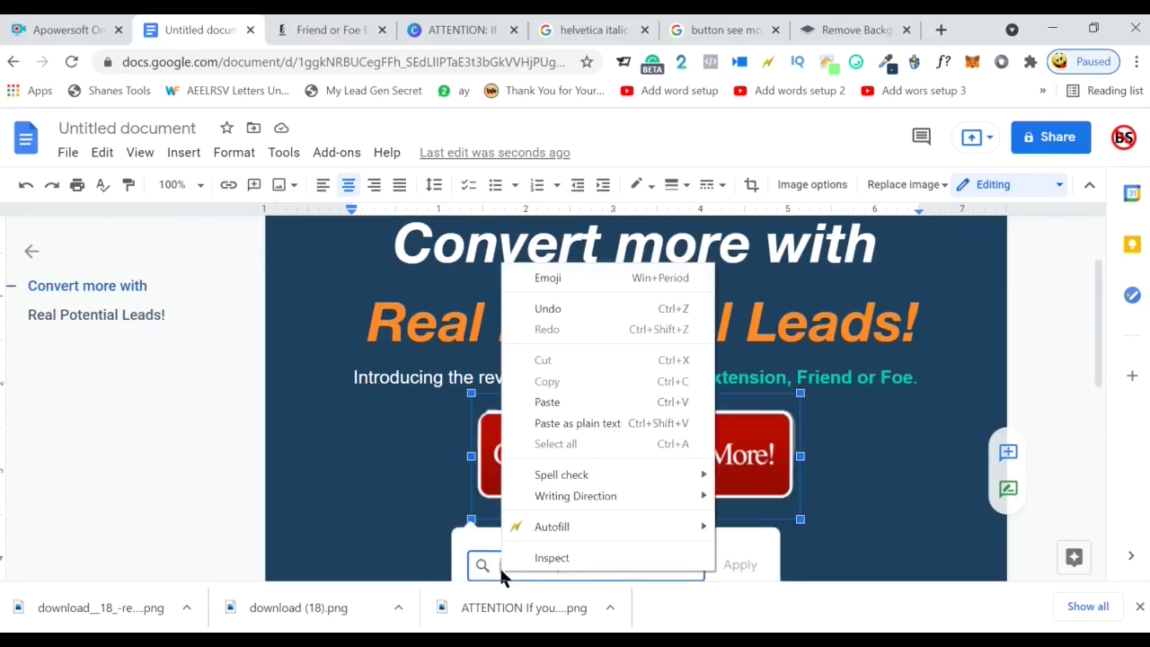
left_click(560, 402)
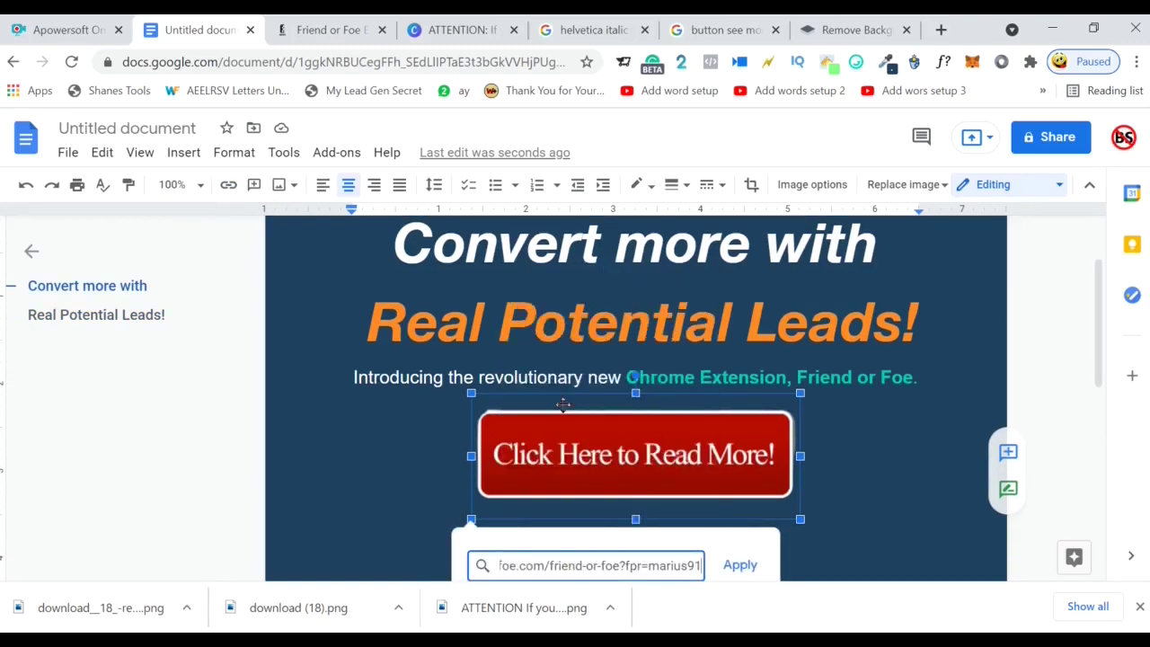
left_click(739, 565)
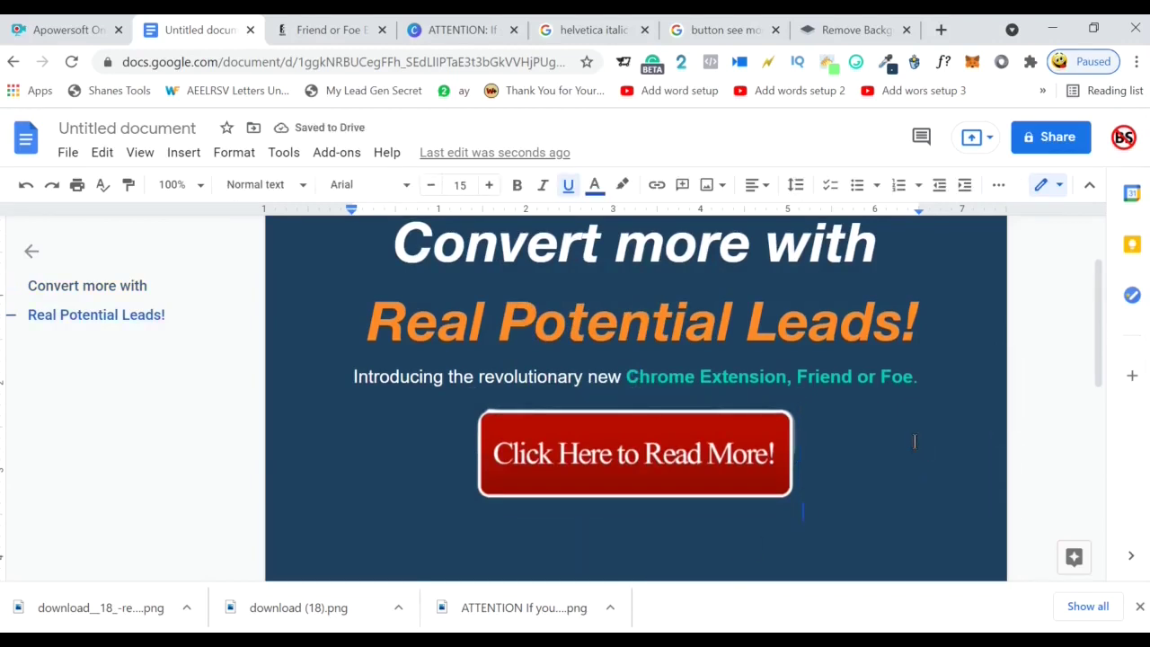
- Share the document under the name "Convert more with" as viewable by anyone with the link, and copy its sharing link
scroll(912, 441, "up", 1)
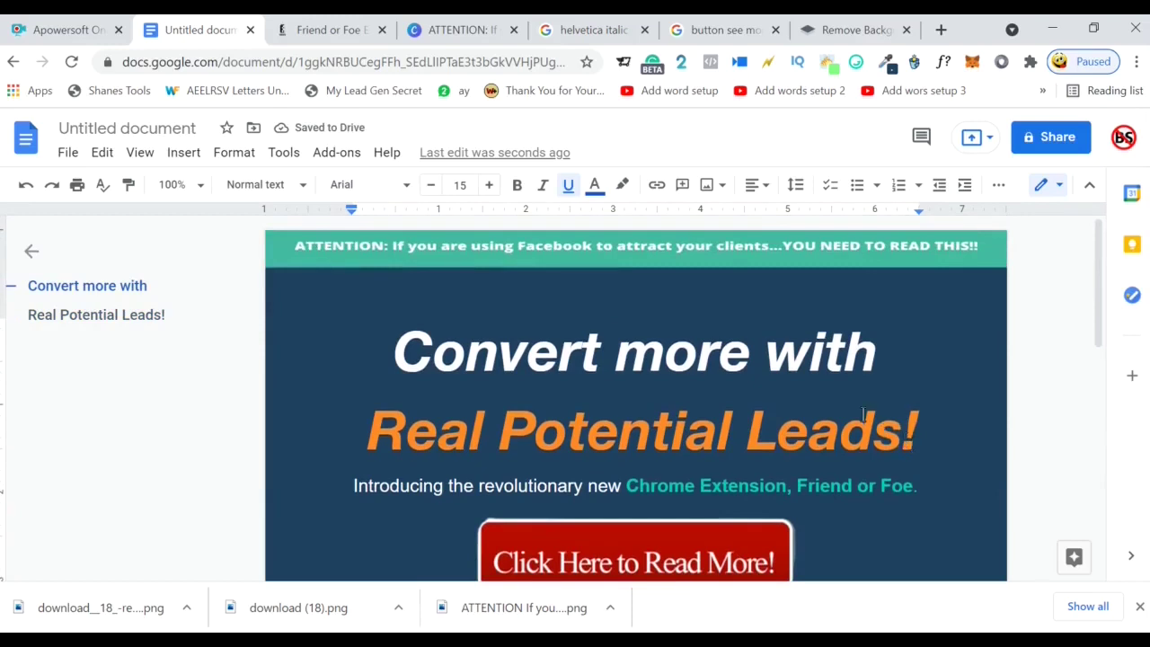
scroll(889, 422, "down", 1)
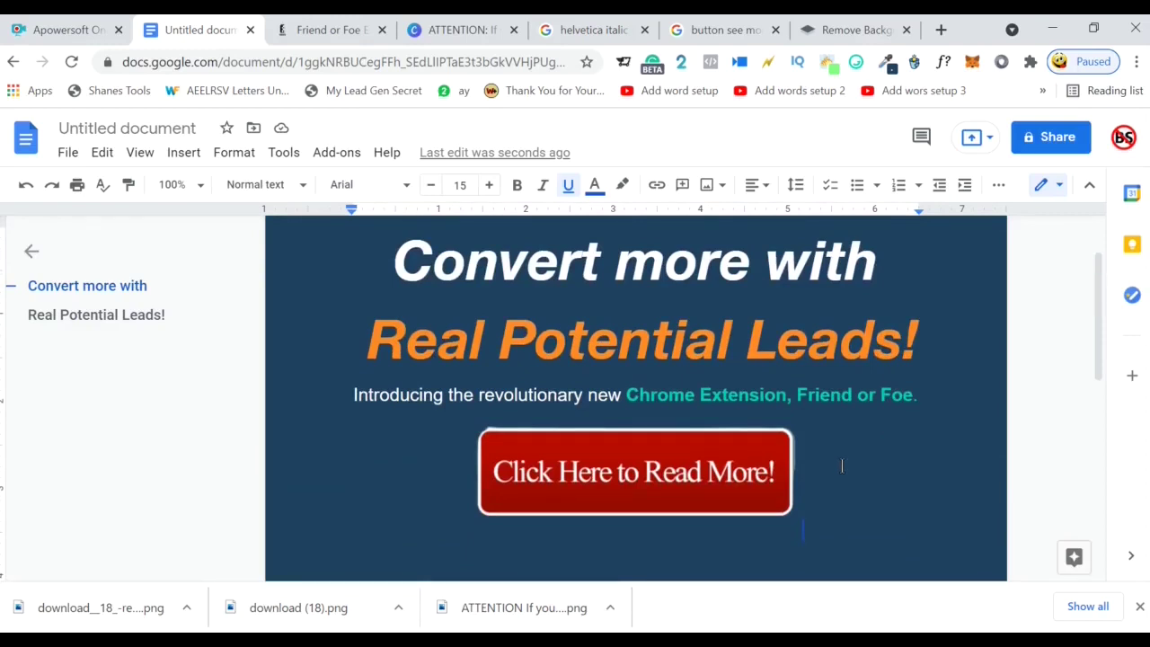
left_click(1053, 142)
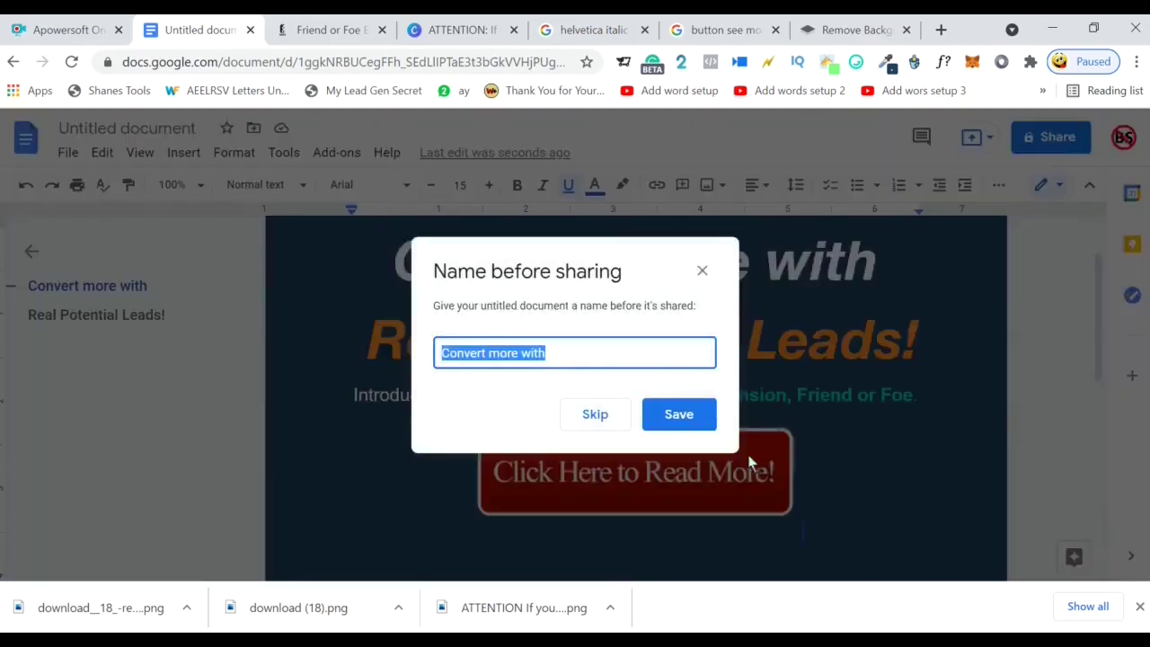
left_click(681, 415)
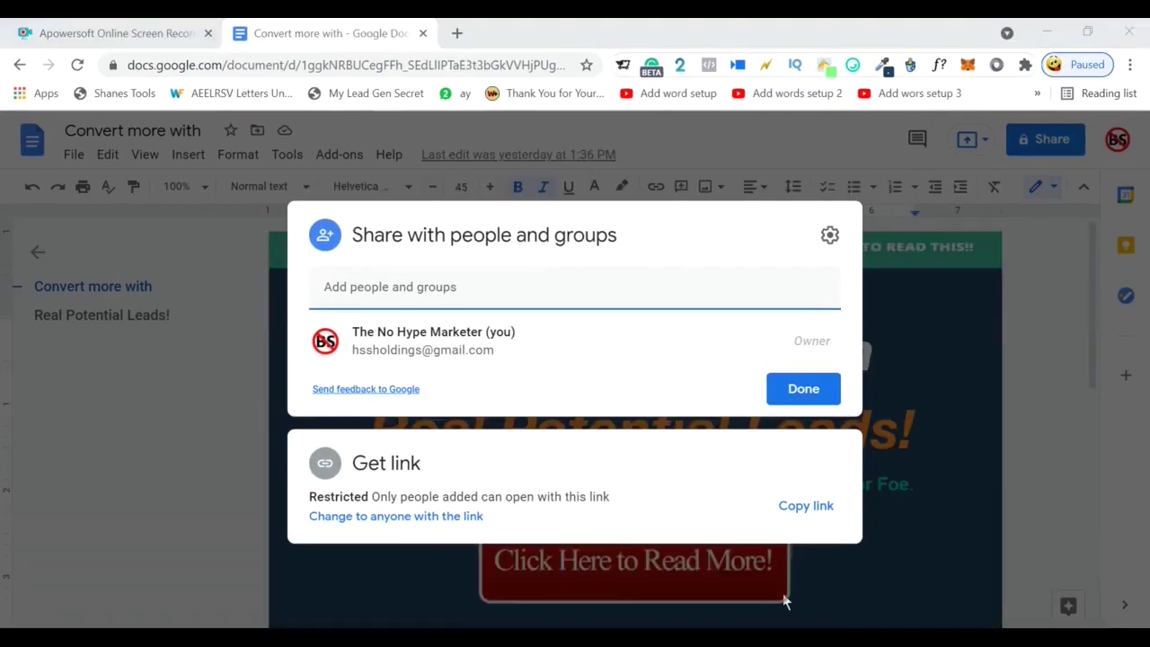
left_click(438, 521)
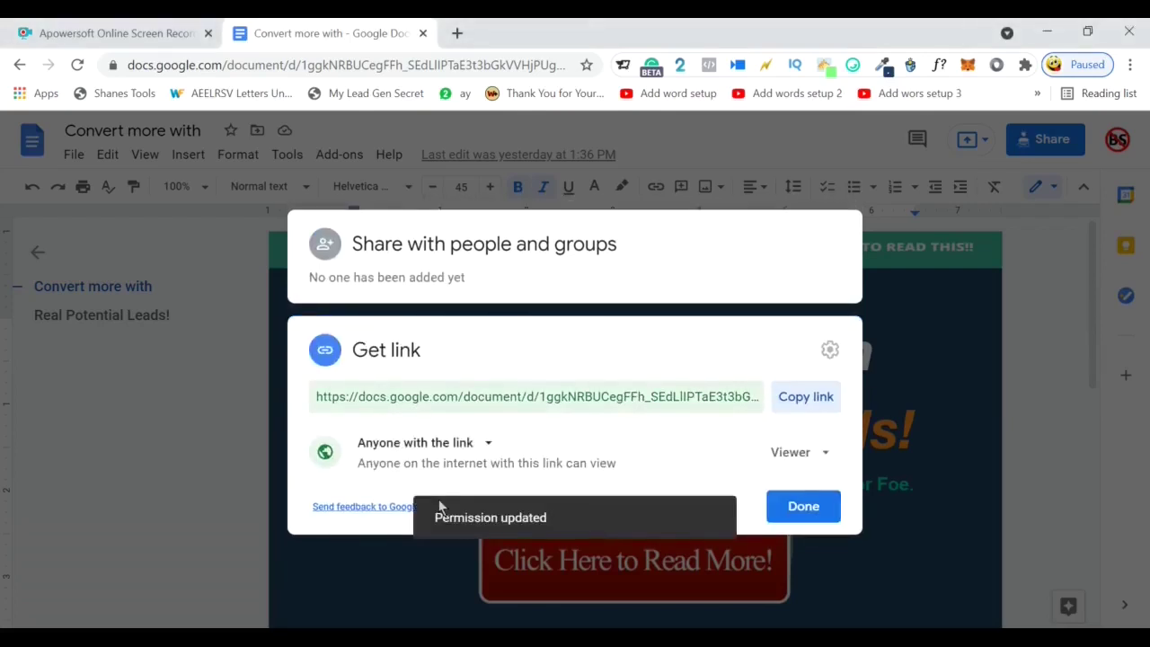
left_click(804, 400)
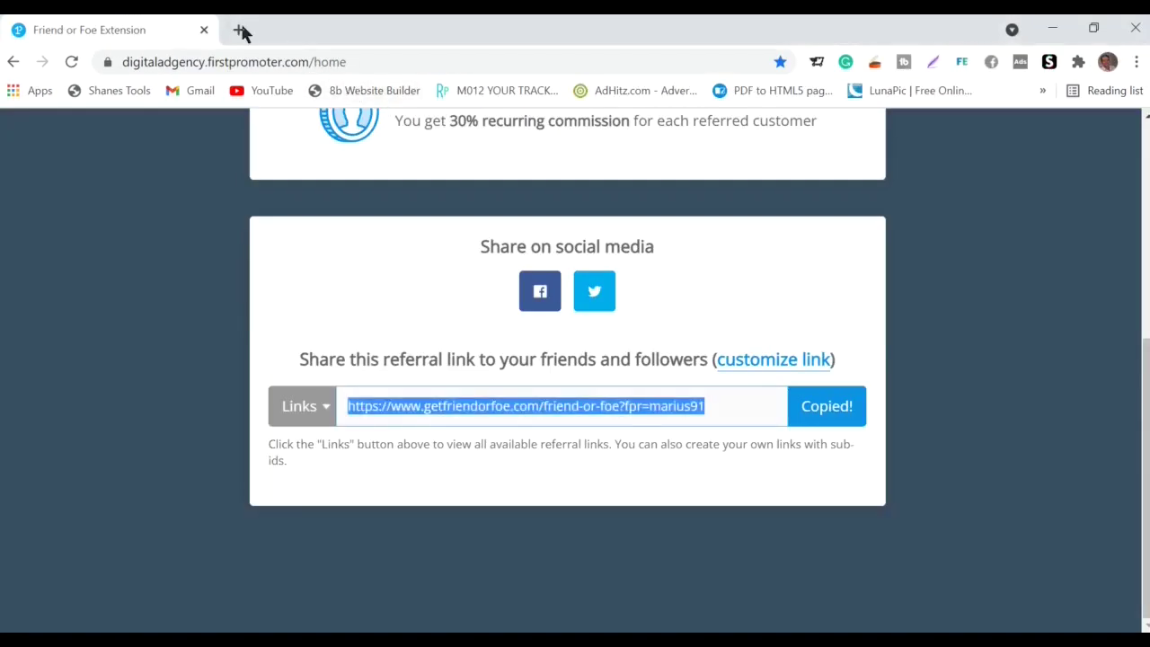
- Open the copied document sharing link in a new browser tab and check how the shared page displays
left_click(241, 31)
right_click(123, 57)
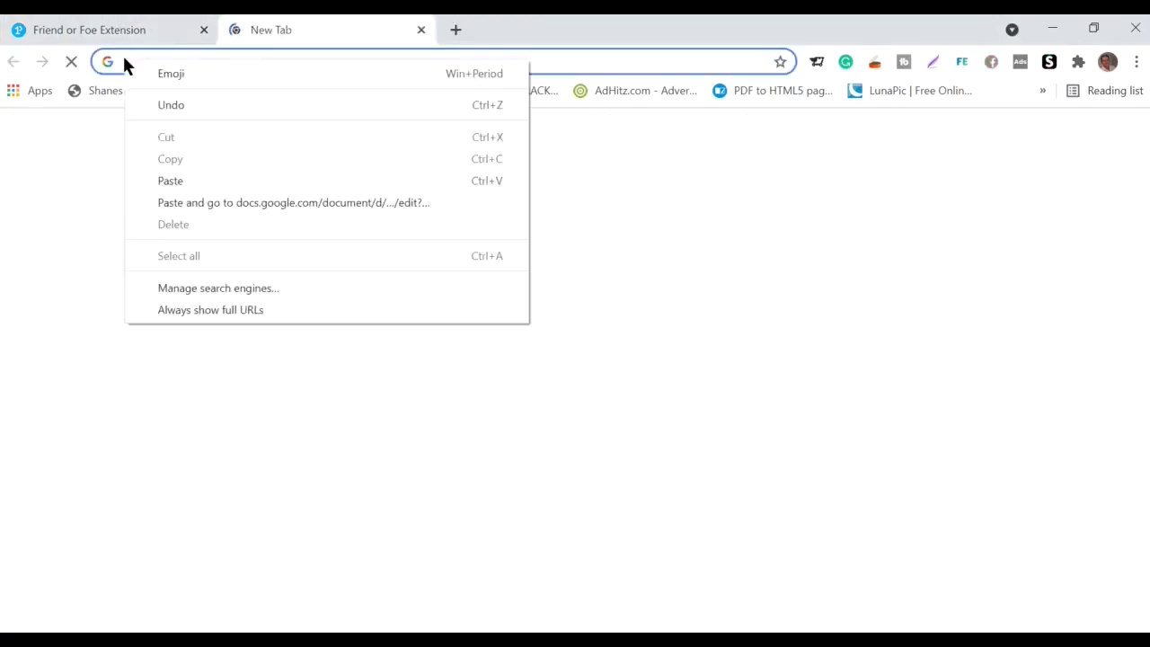
left_click(213, 205)
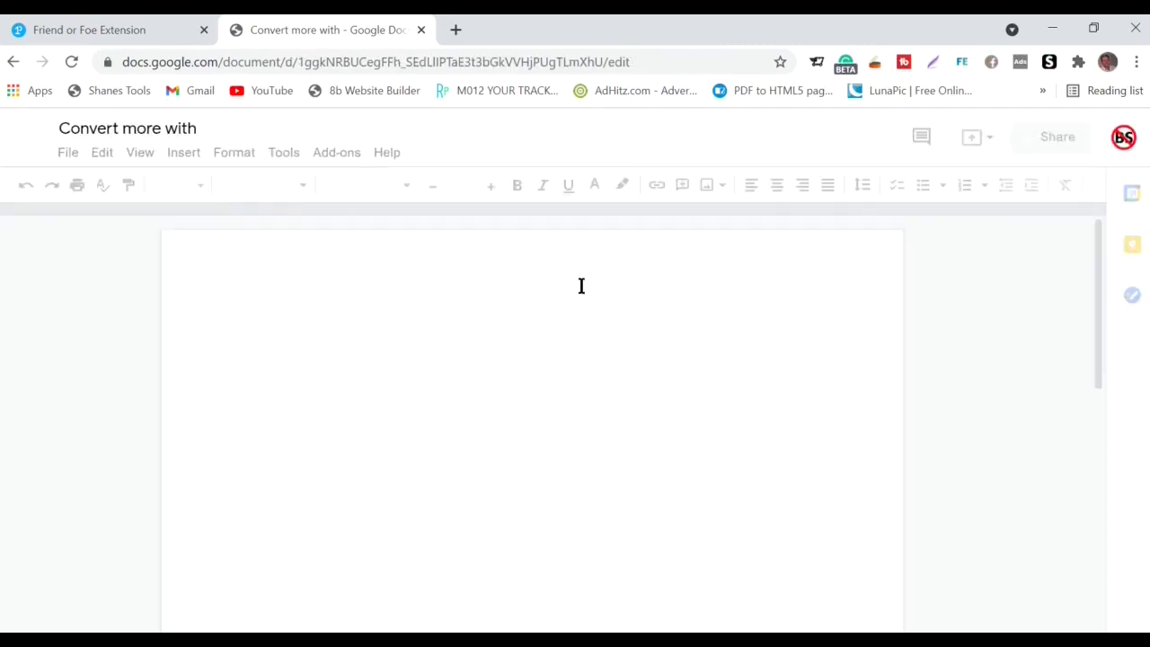
scroll(610, 308, "down", 1)
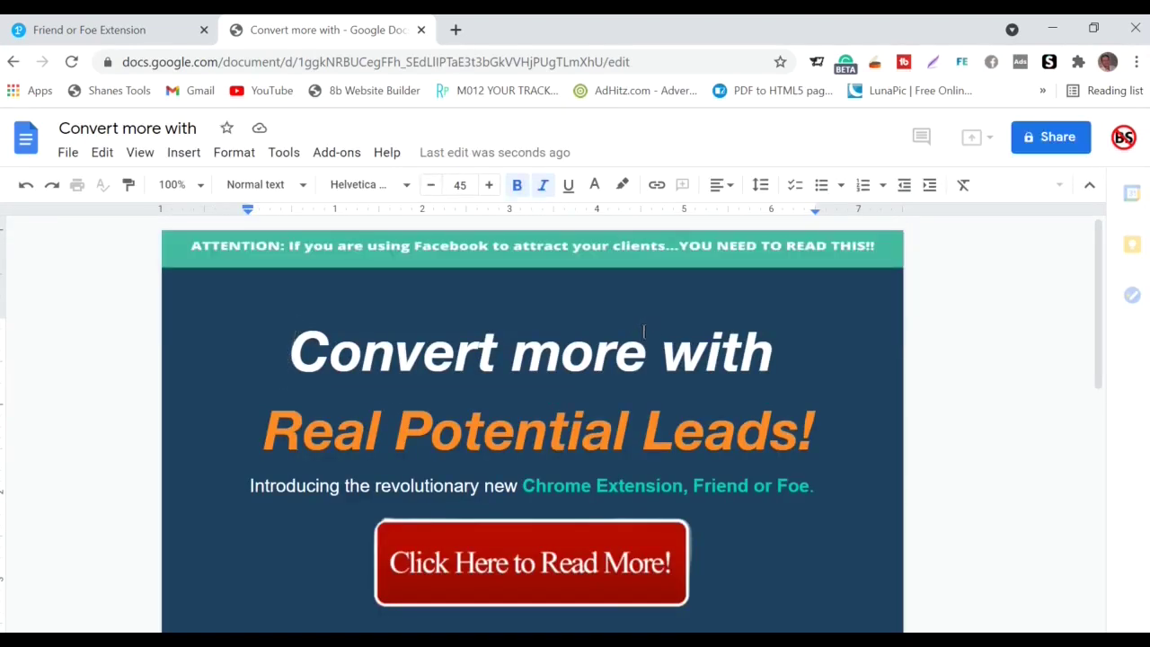
scroll(398, 219, "down", 1)
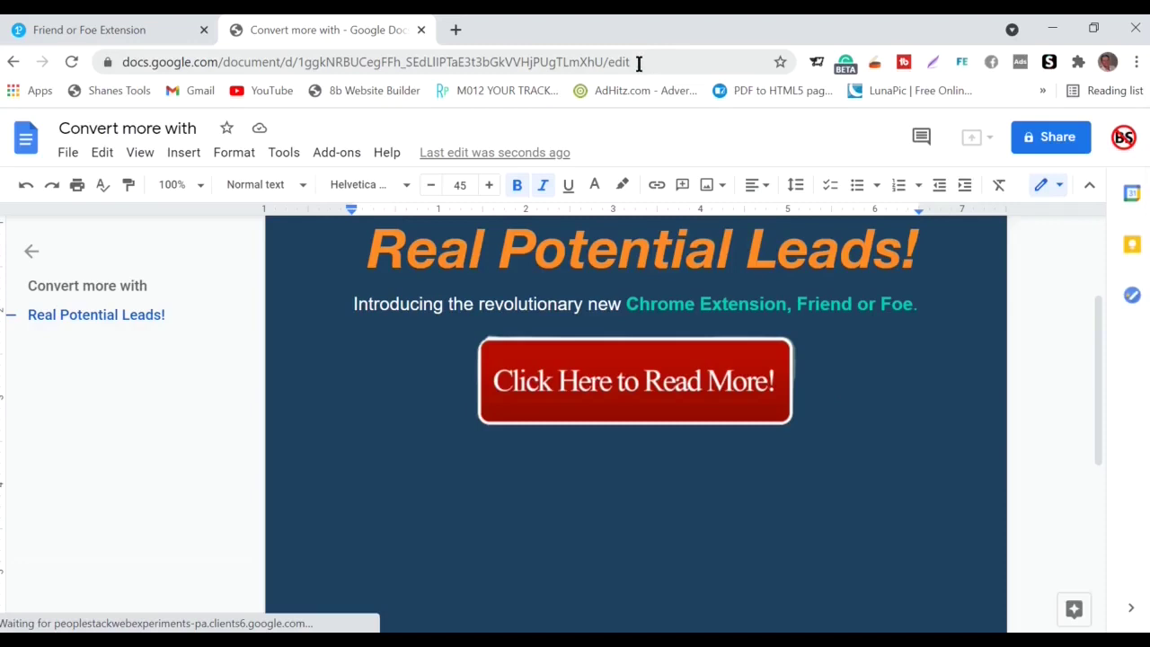
- Open the Bitly link management site in another new browser tab
left_click(457, 31)
type("bi")
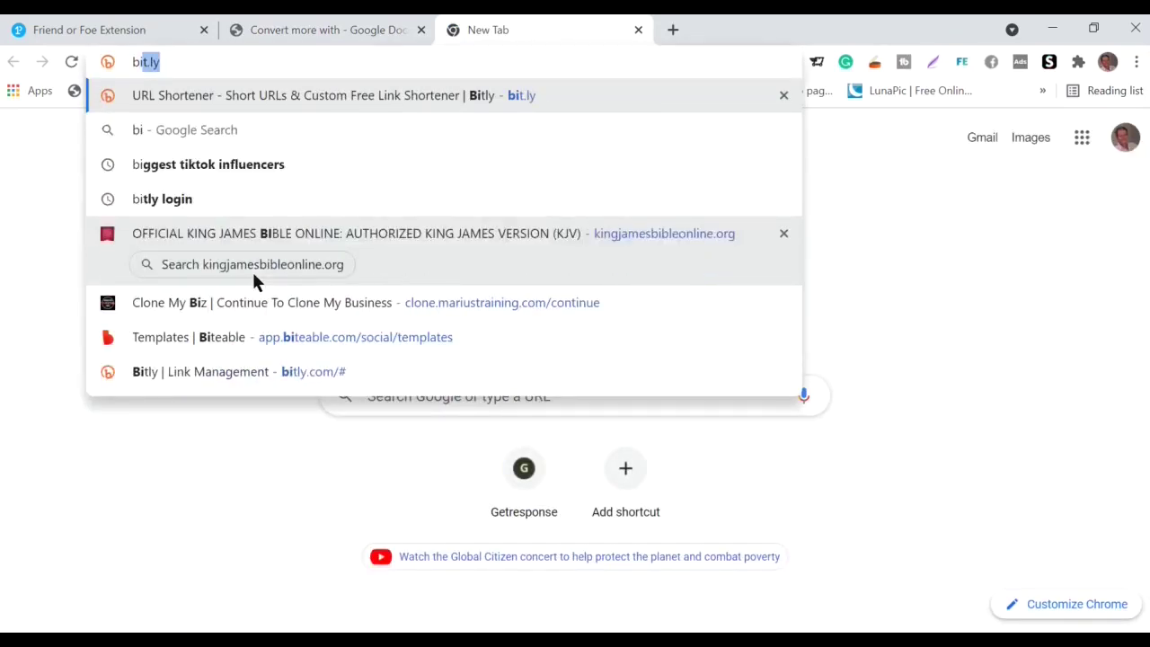
key("Return")
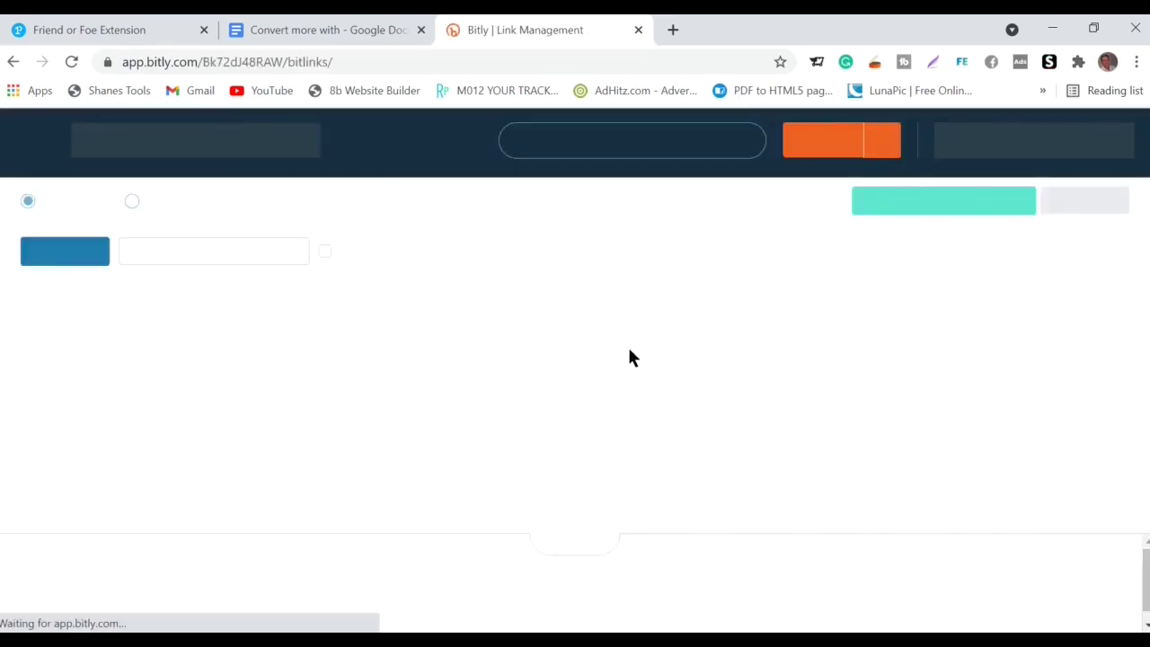
- Create a bit.ly short link from the Google Docs document's sharing URL and copy the short link
left_click(870, 150)
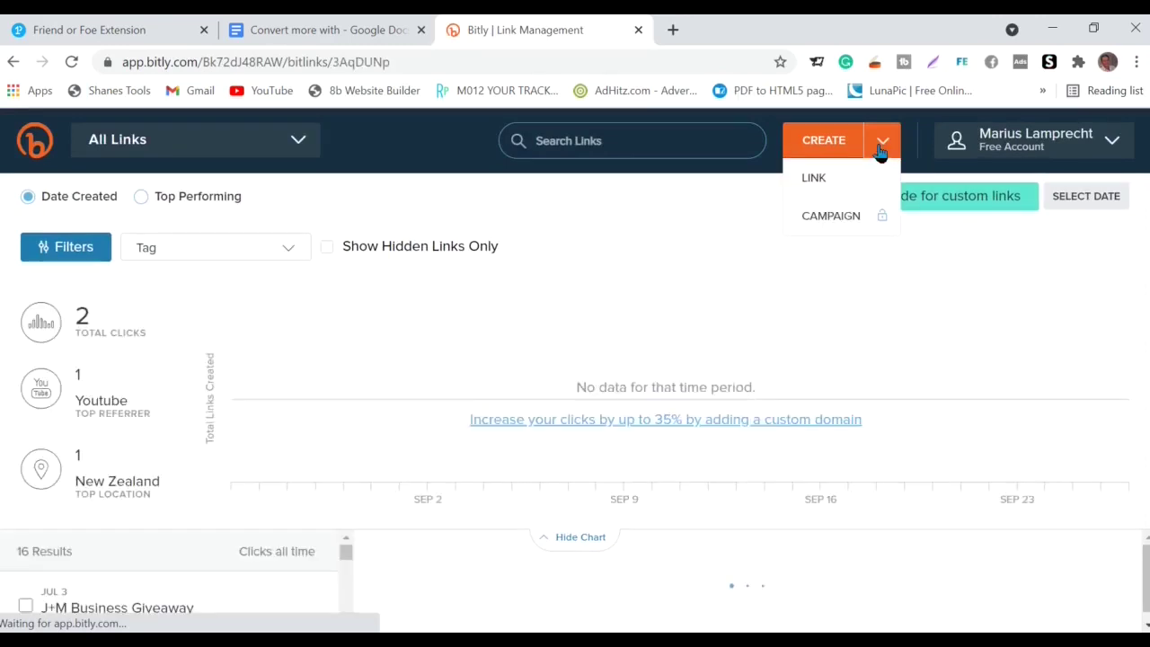
left_click(813, 180)
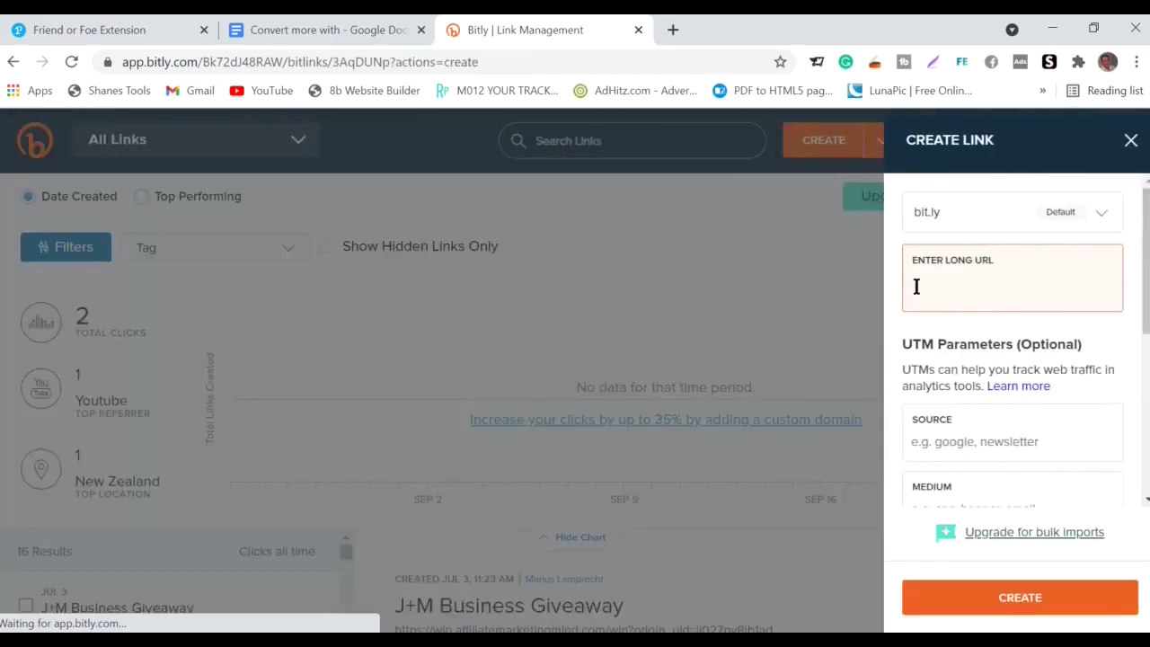
right_click(917, 286)
left_click(958, 427)
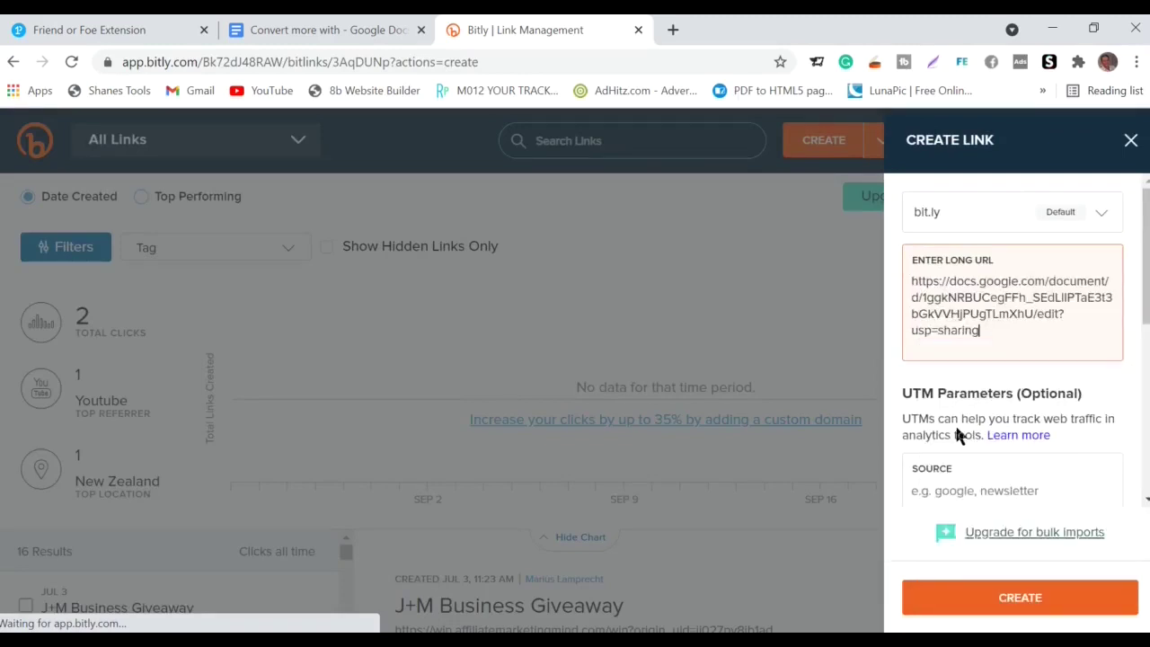
left_click(1008, 609)
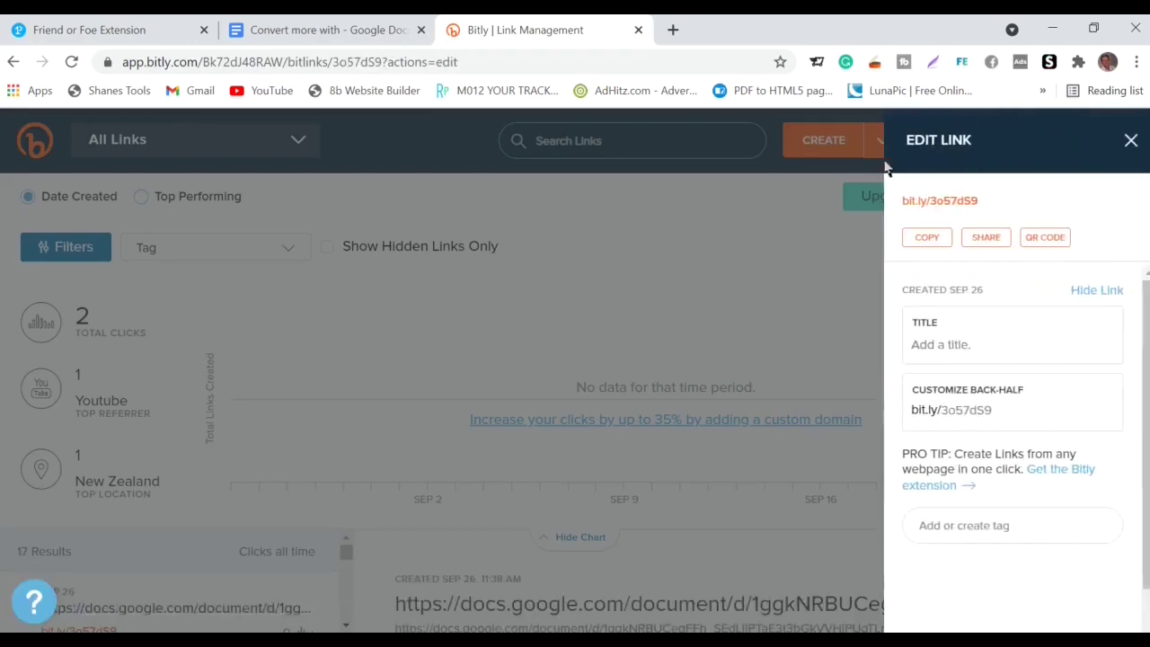
left_click(928, 239)
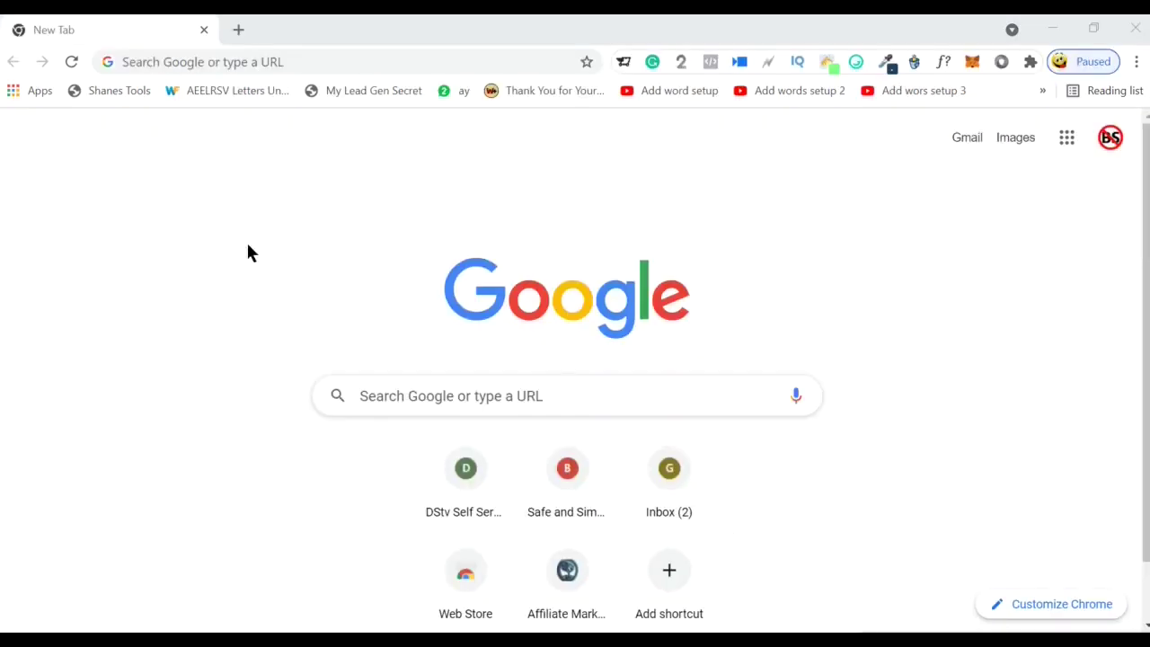
- Test the copied bit.ly link in the other browser window and follow the link on the document's red "Click Here to Read More!" button
left_click(131, 61)
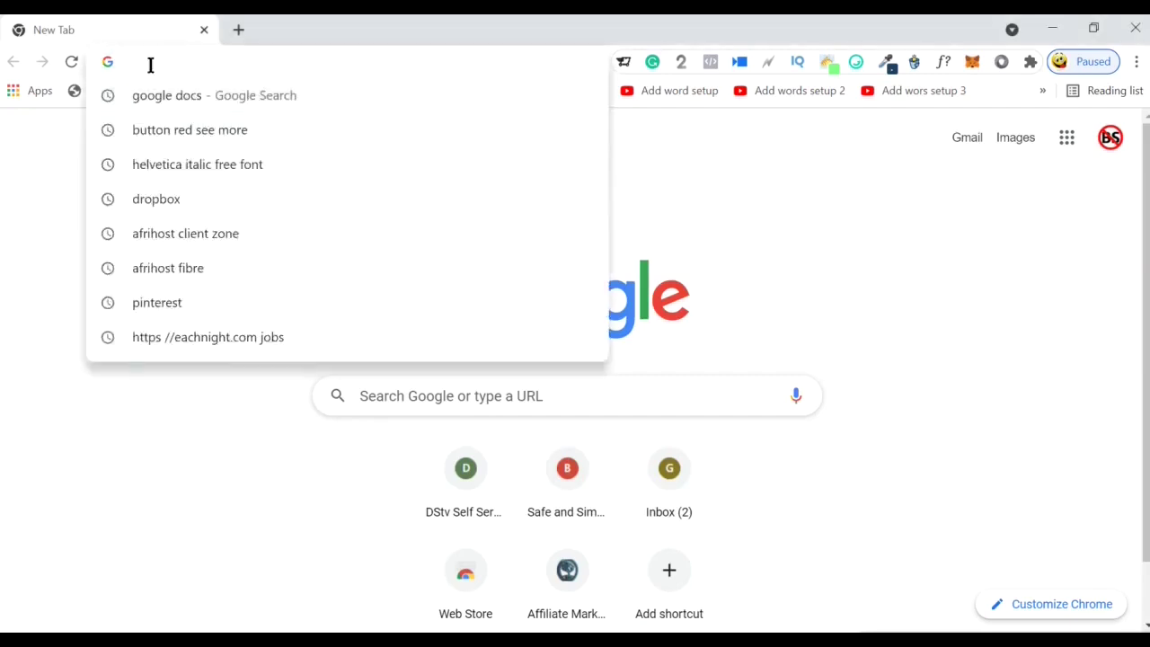
right_click(136, 60)
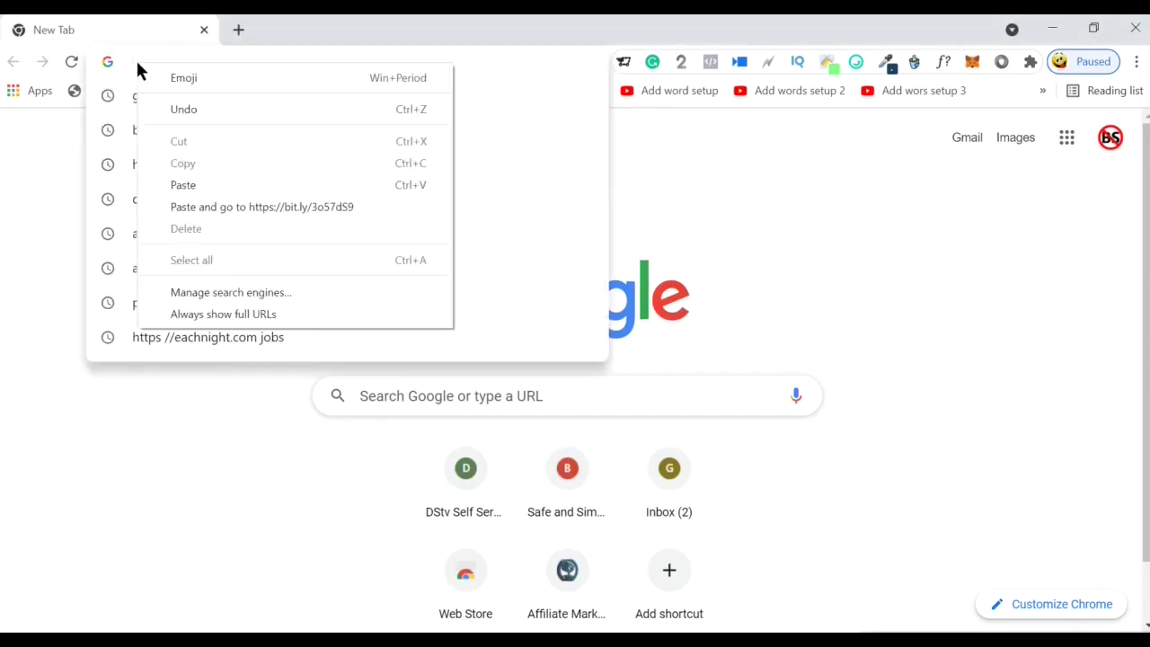
left_click(230, 208)
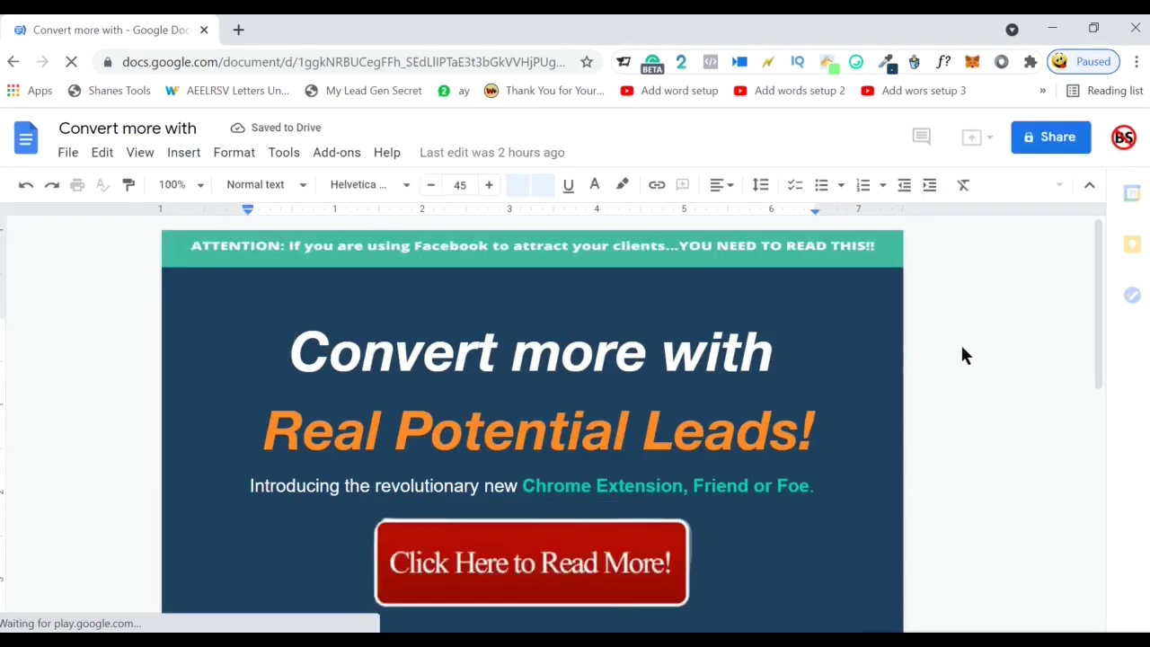
scroll(959, 356, "down", 1)
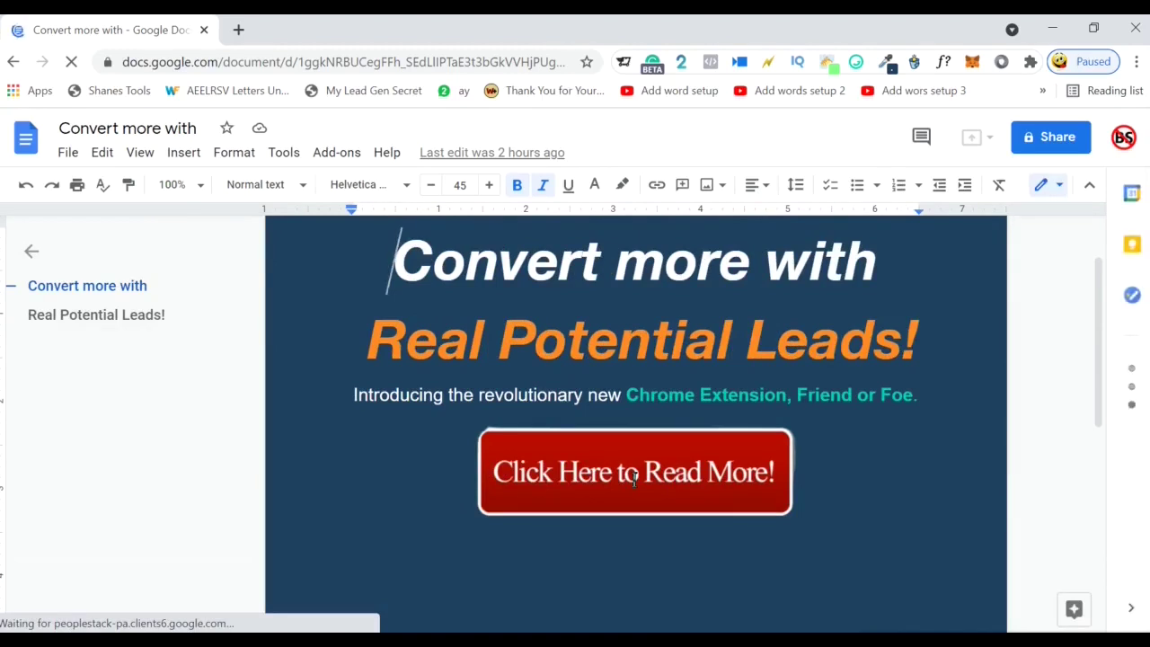
left_click(633, 480)
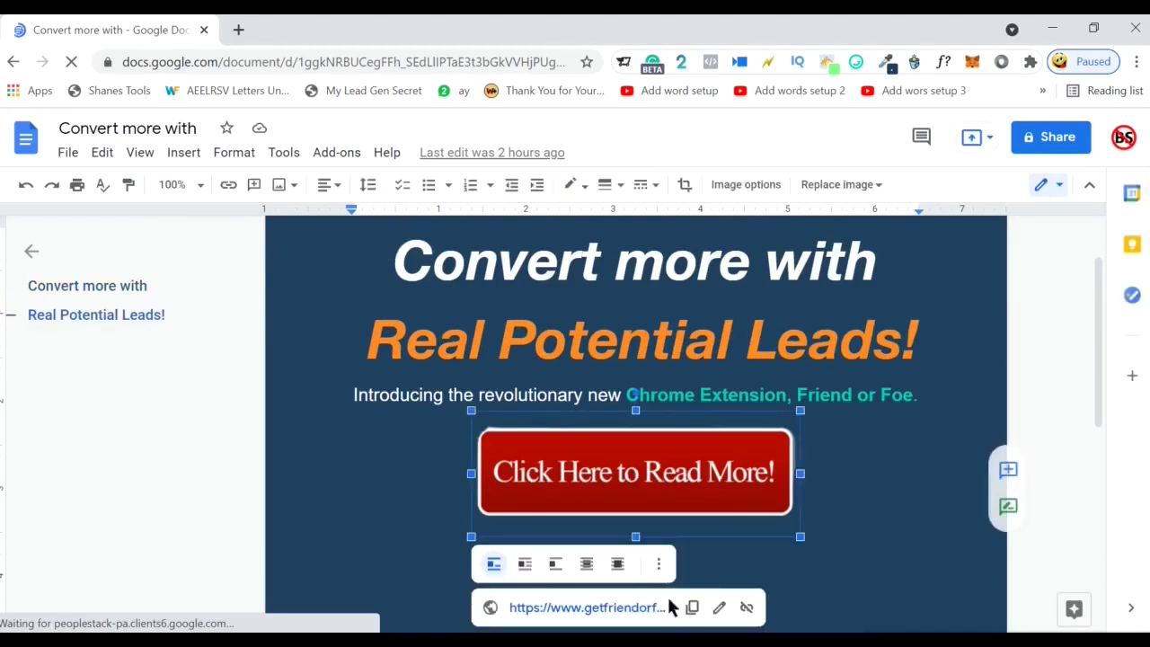
left_click(635, 609)
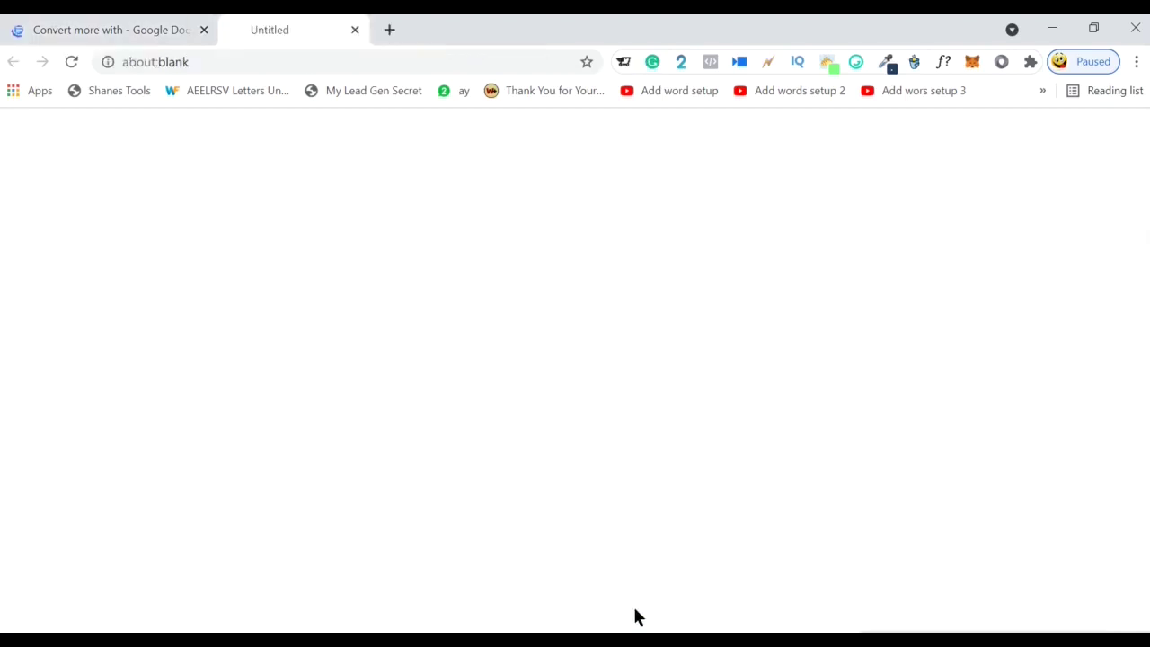